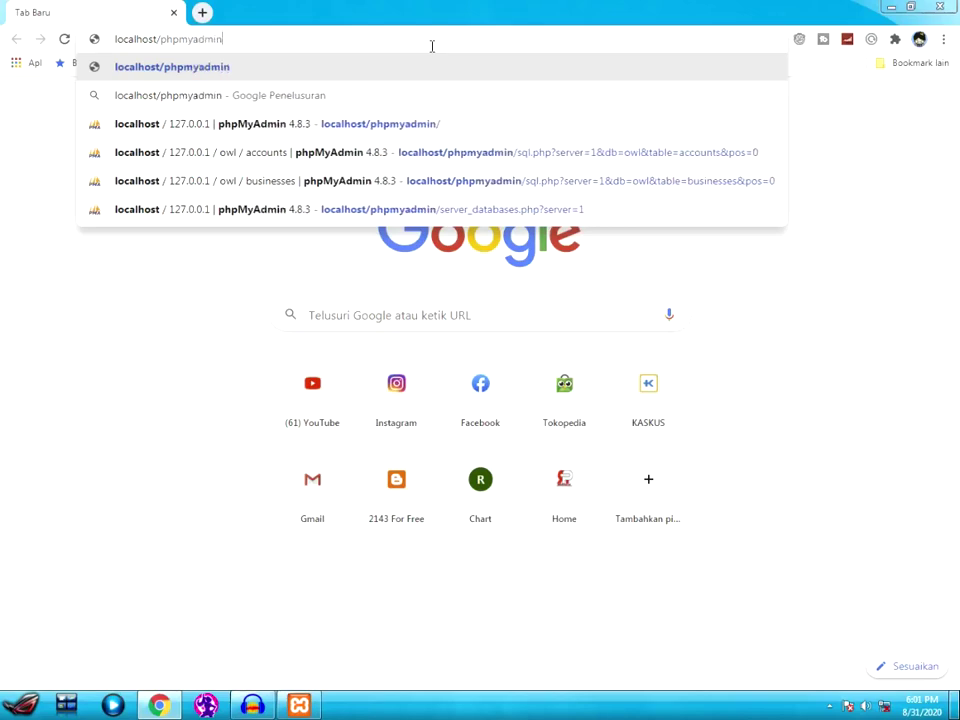
- Load localhost/phpmyadmin and create an empty database named owl with Baru and Buat
key("Return")
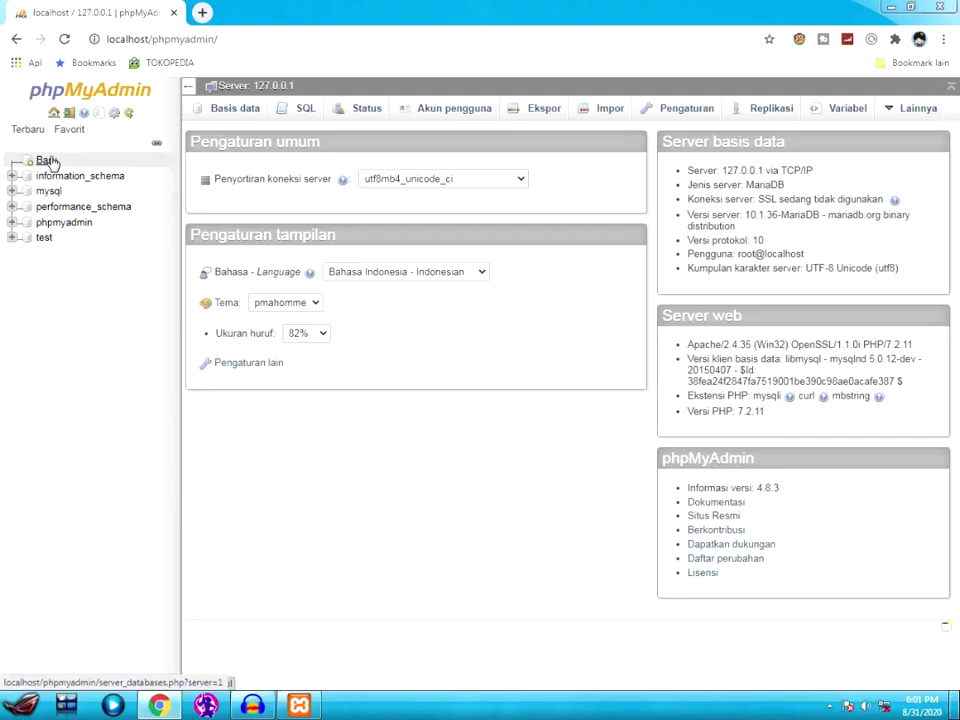
left_click(47, 161)
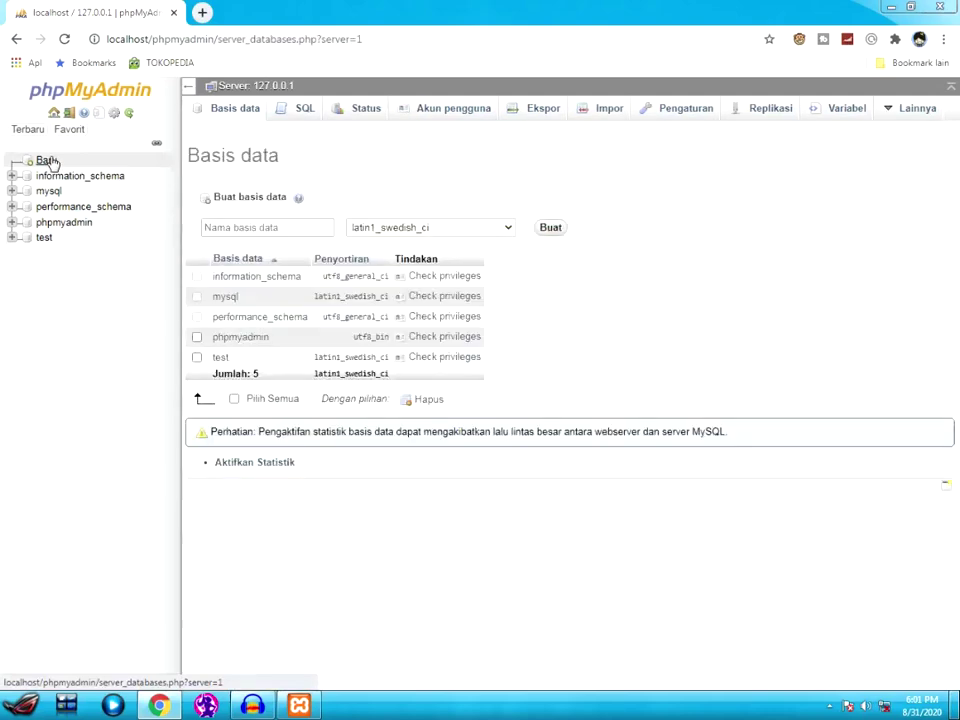
left_click(263, 226)
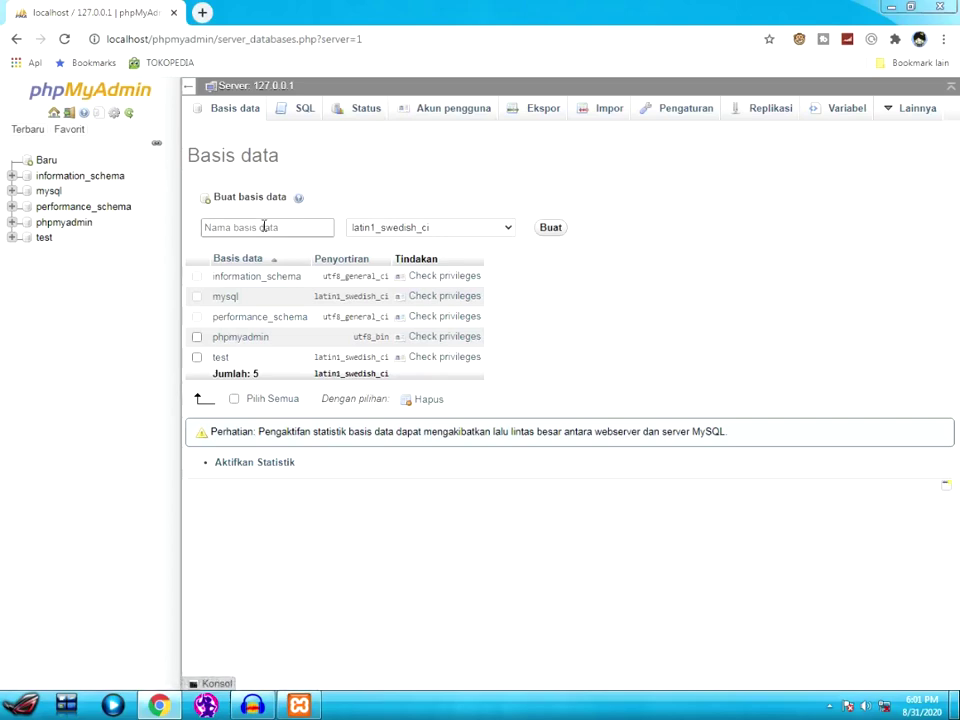
key("Down")
key("Return")
left_click_drag(195, 230, 237, 228)
left_click(558, 232)
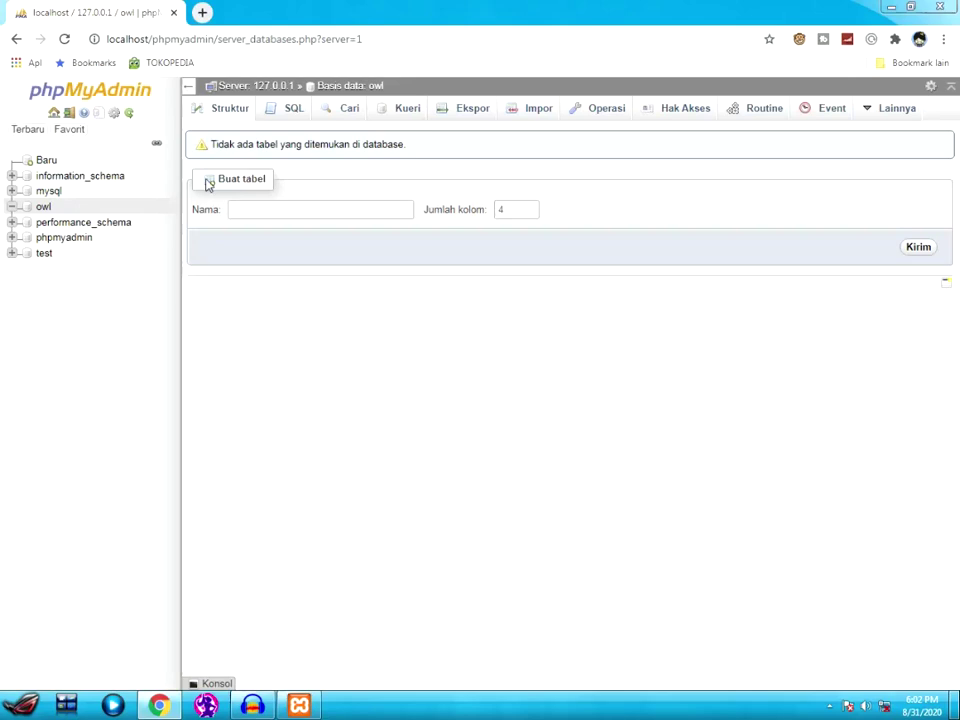
- Look through owl's SQL, Cari, Kueri and Ekspor tabs, ending on the Impor page
left_click(295, 116)
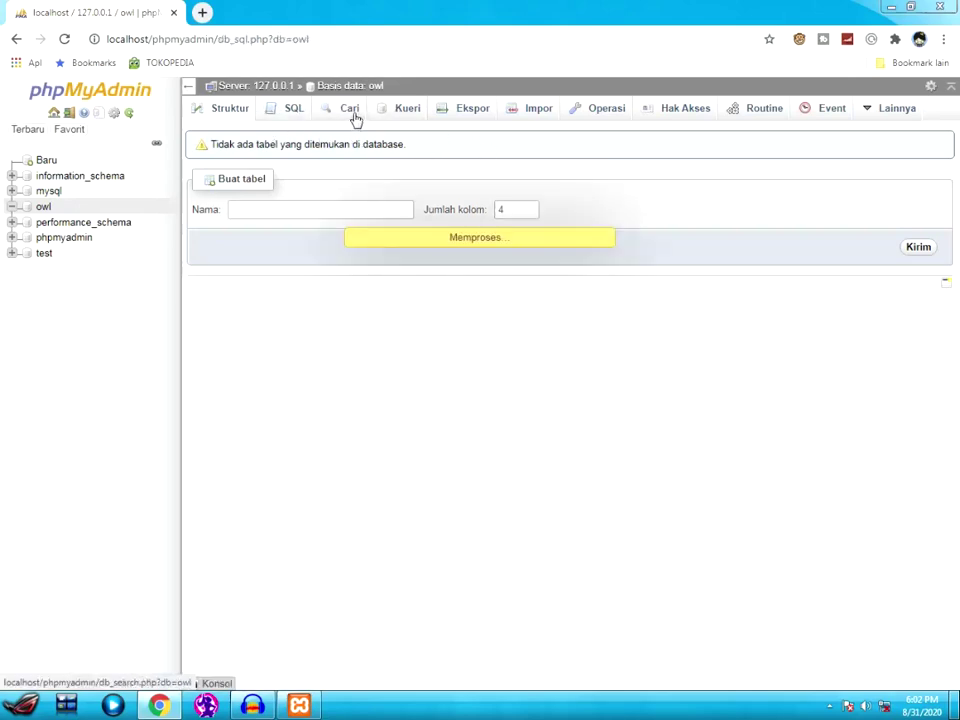
left_click(345, 110)
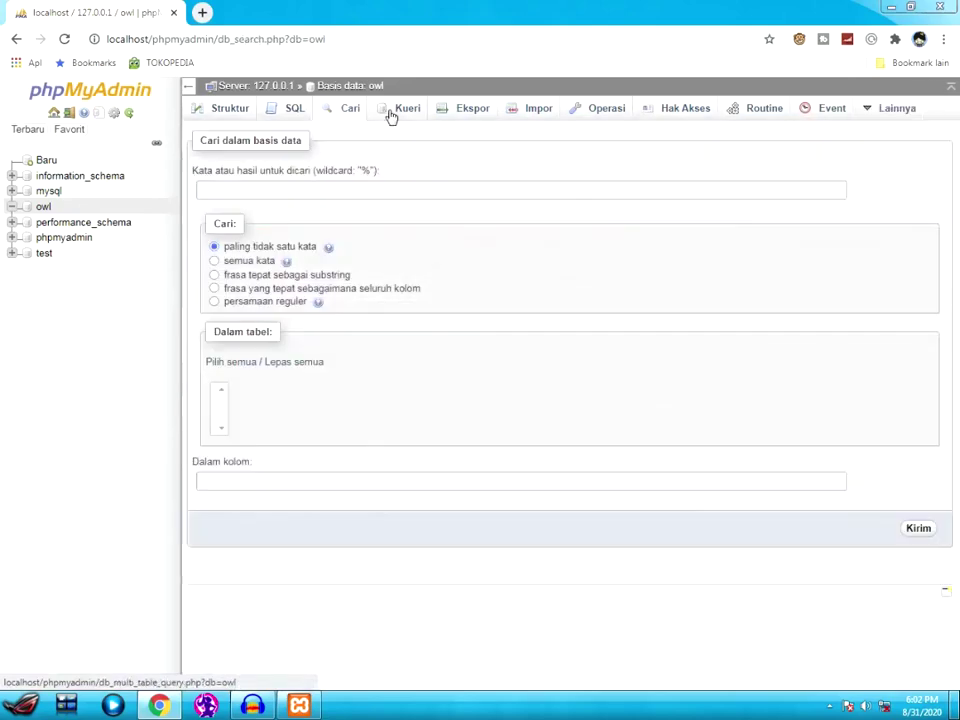
left_click(390, 116)
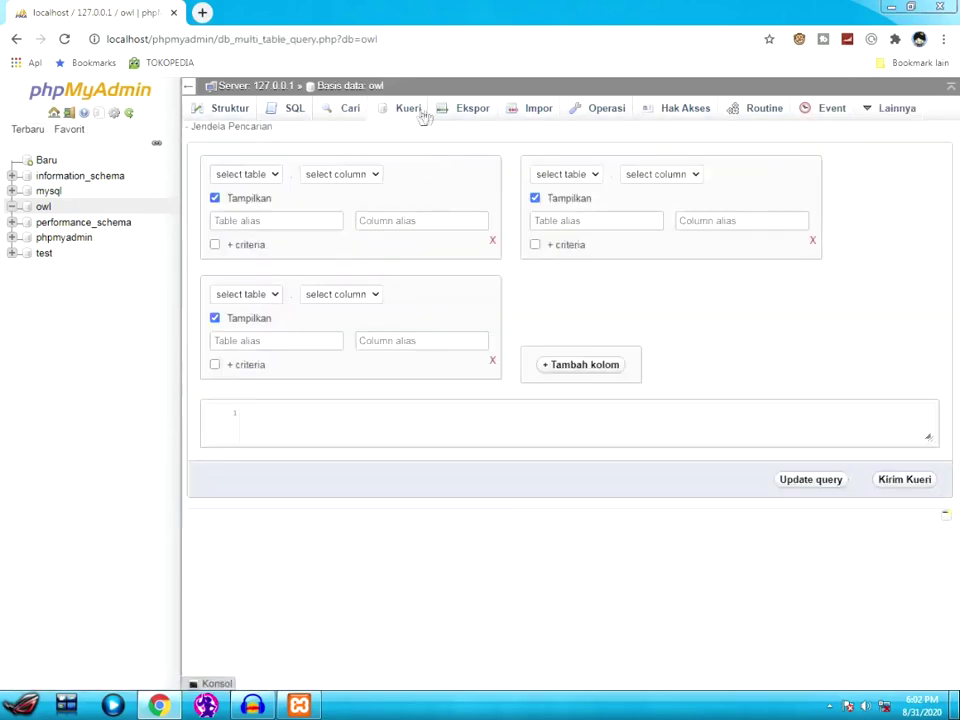
left_click(488, 116)
left_click(538, 112)
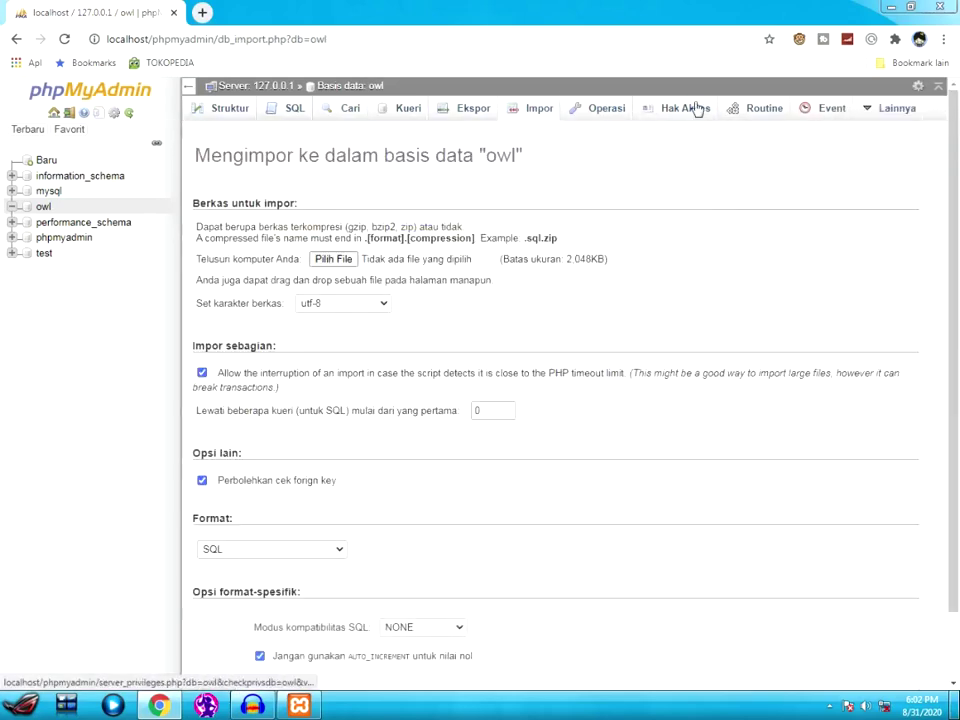
mouse_move(897, 118)
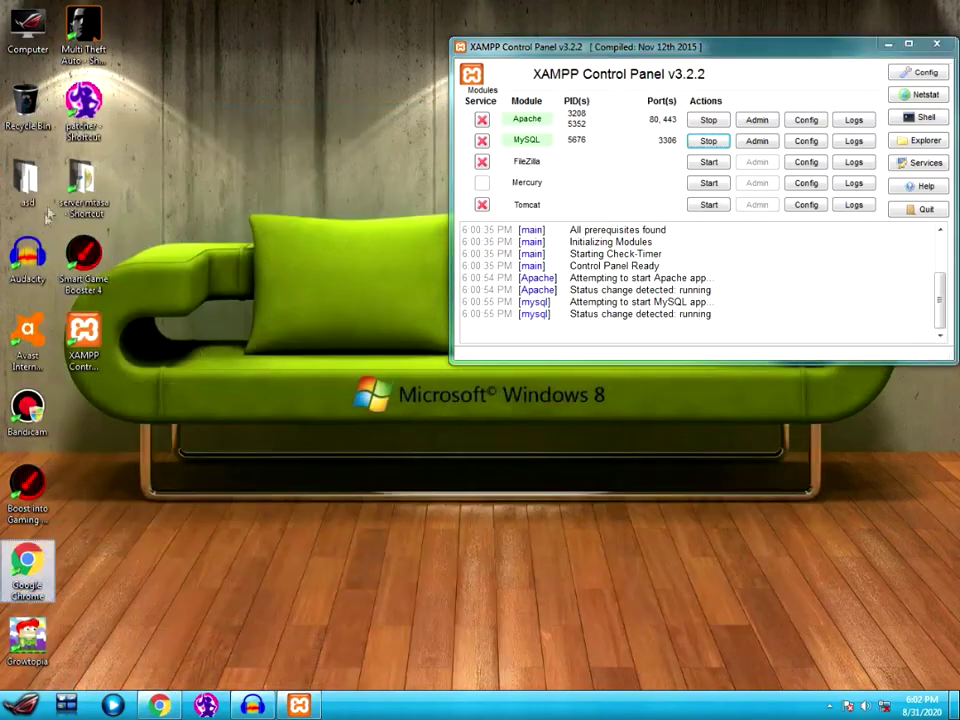
- Locate the owl.sql backup in the server mtasa folder, then return to phpMyAdmin
double_click(83, 185)
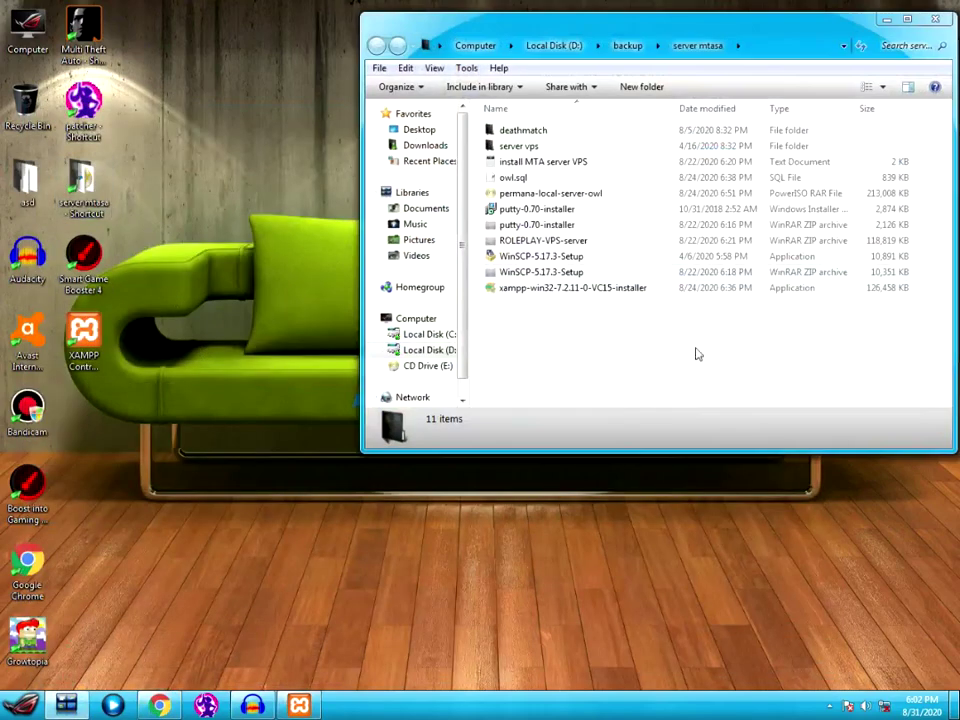
left_click(514, 178)
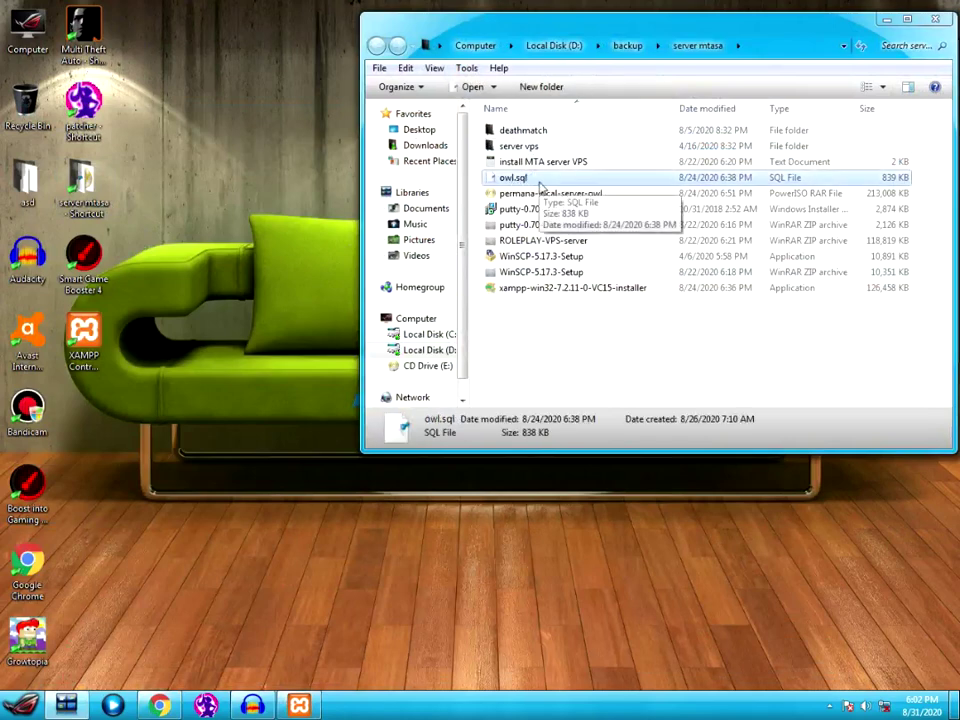
left_click(431, 640)
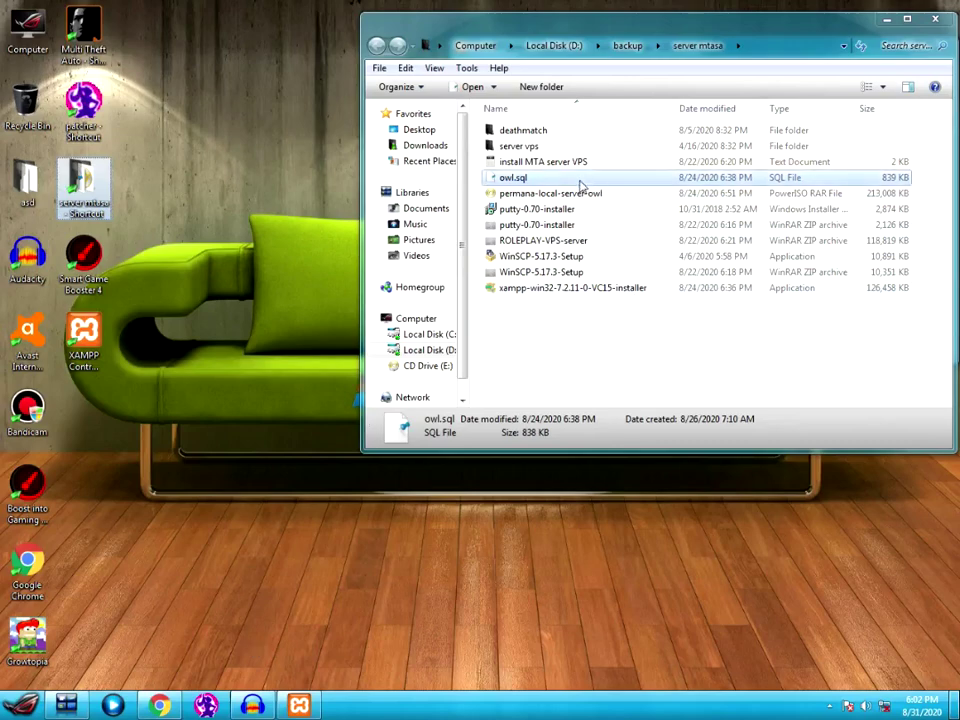
left_click(150, 706)
- Choose owl.sql as the Impor file and submit it with Kirim
left_click(338, 260)
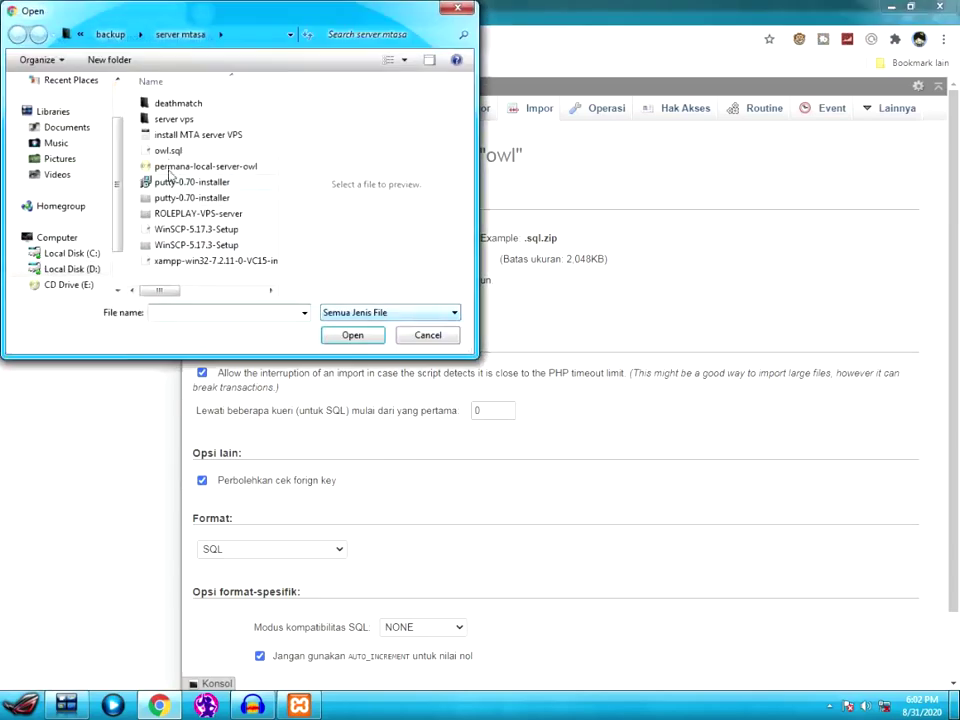
left_click(162, 150)
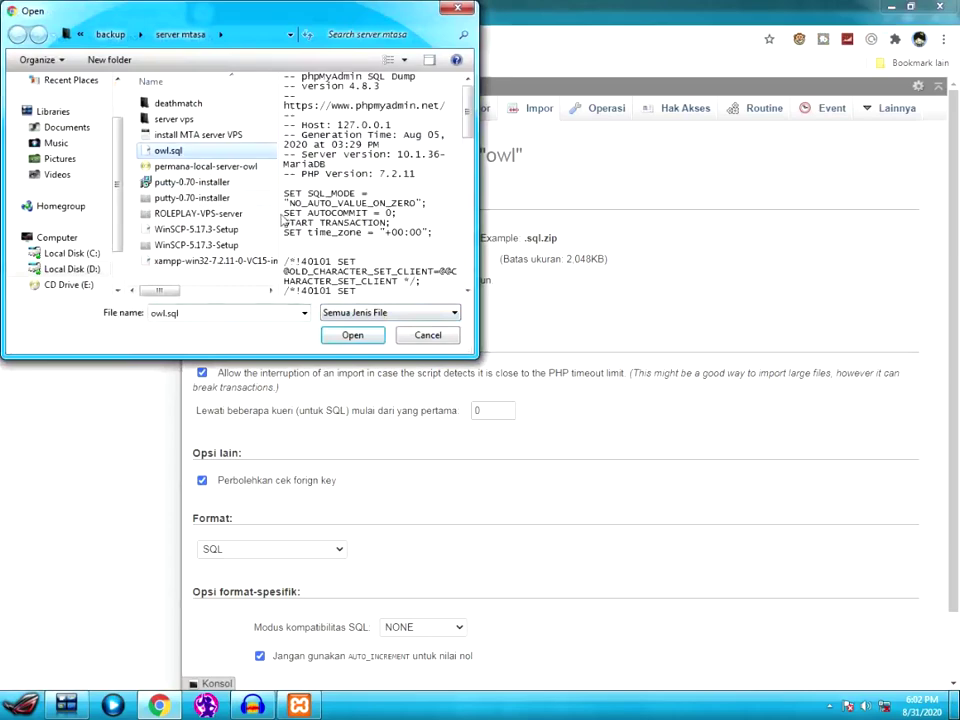
left_click(340, 333)
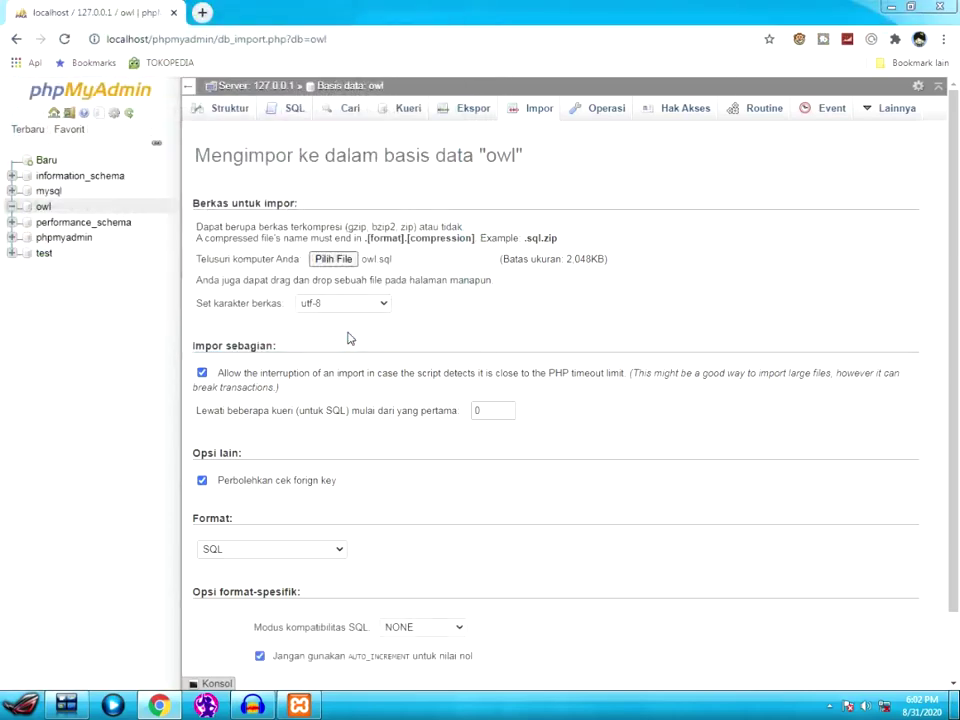
scroll(547, 311, "down", 1)
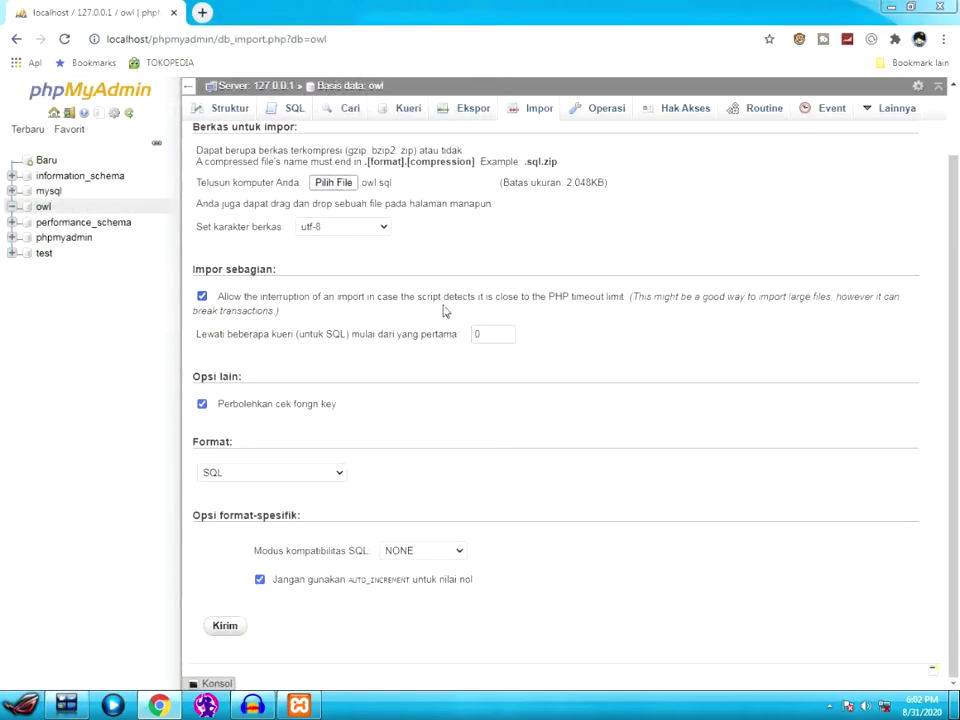
left_click(222, 627)
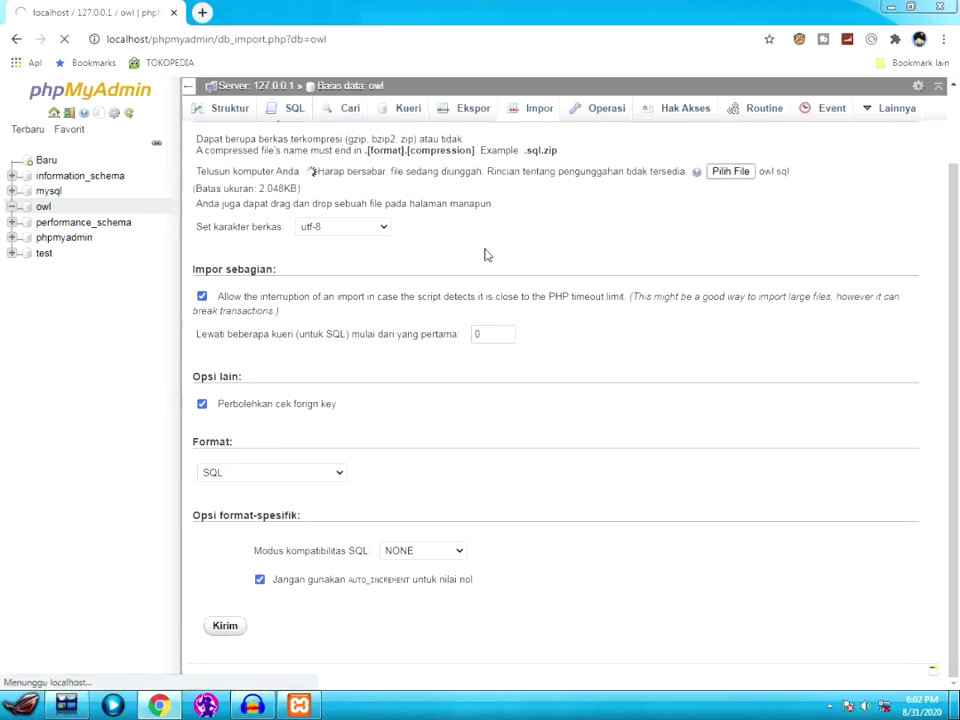
left_click(890, 7)
left_click(555, 324)
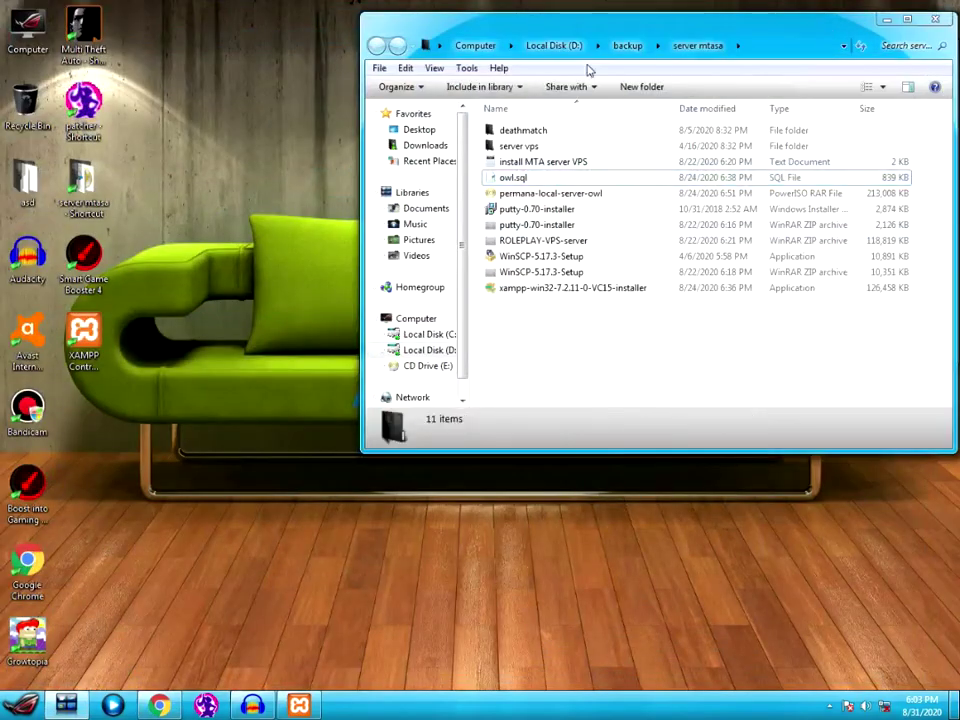
left_click_drag(601, 30, 542, 30)
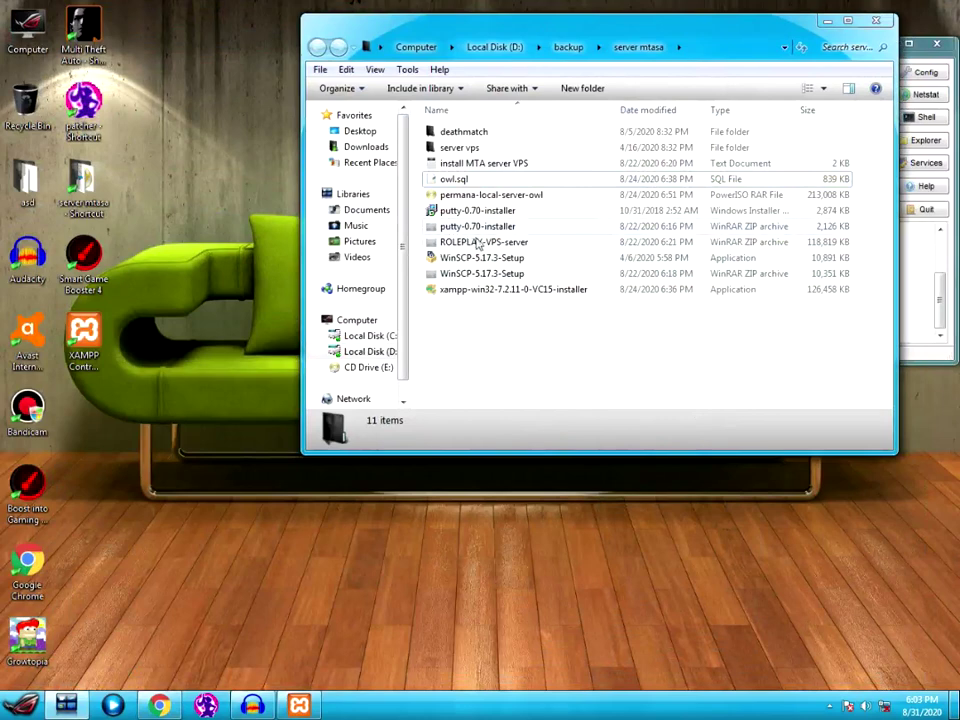
left_click(480, 196)
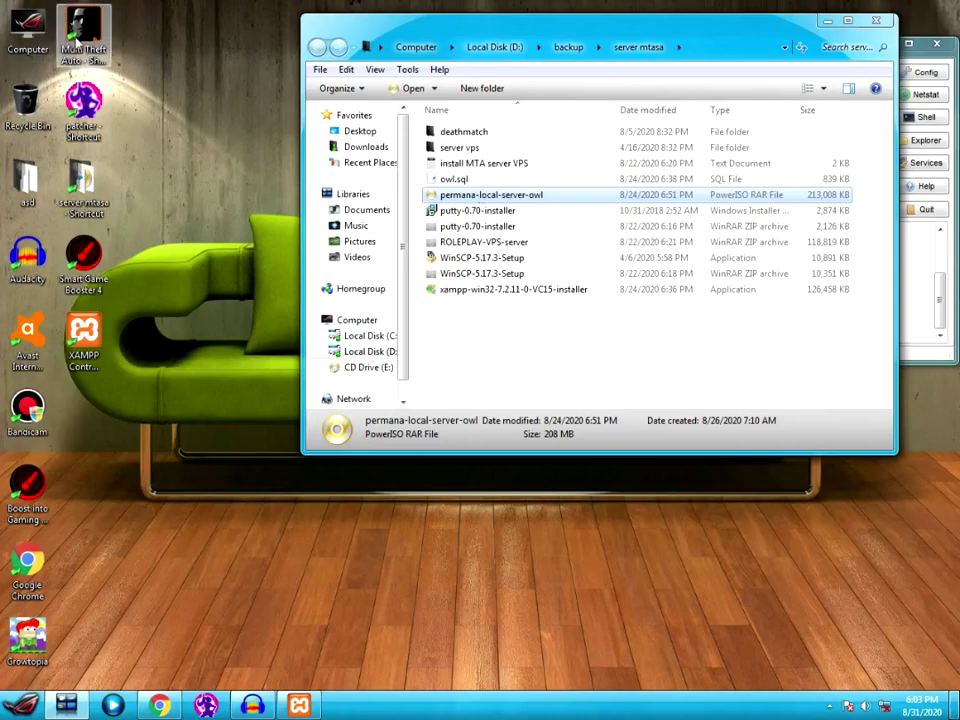
left_click(450, 305)
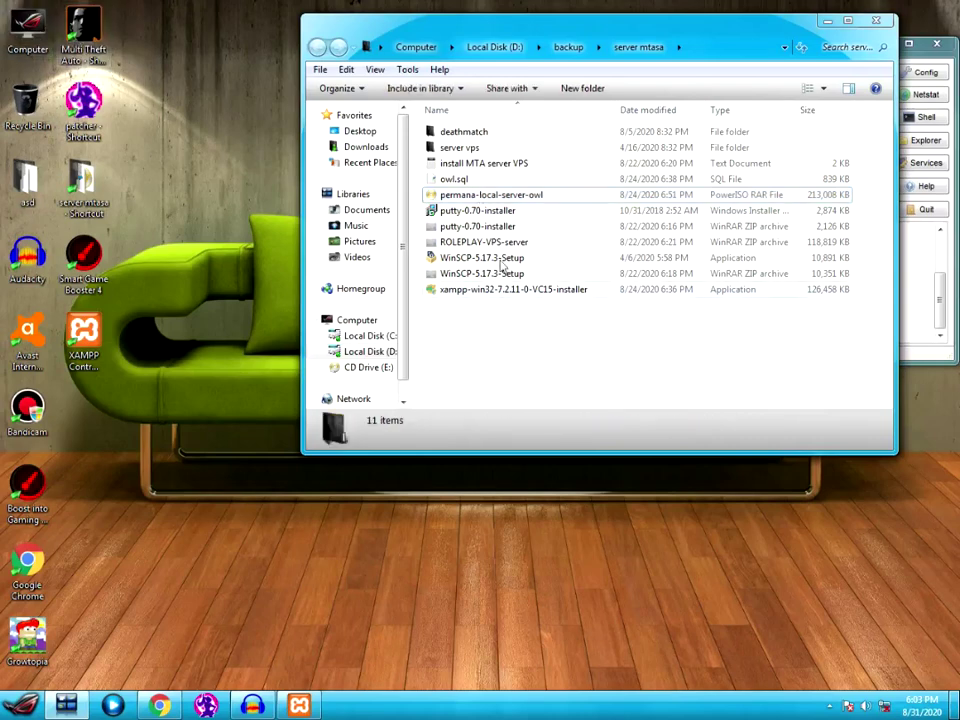
left_click(522, 200)
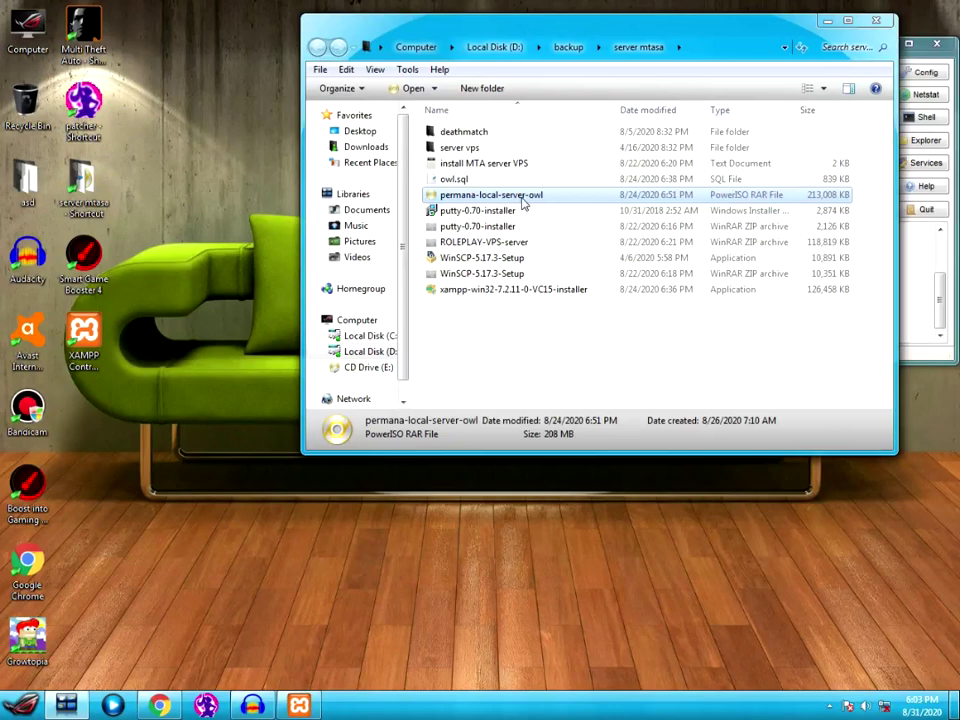
left_click(506, 350)
left_click(485, 198)
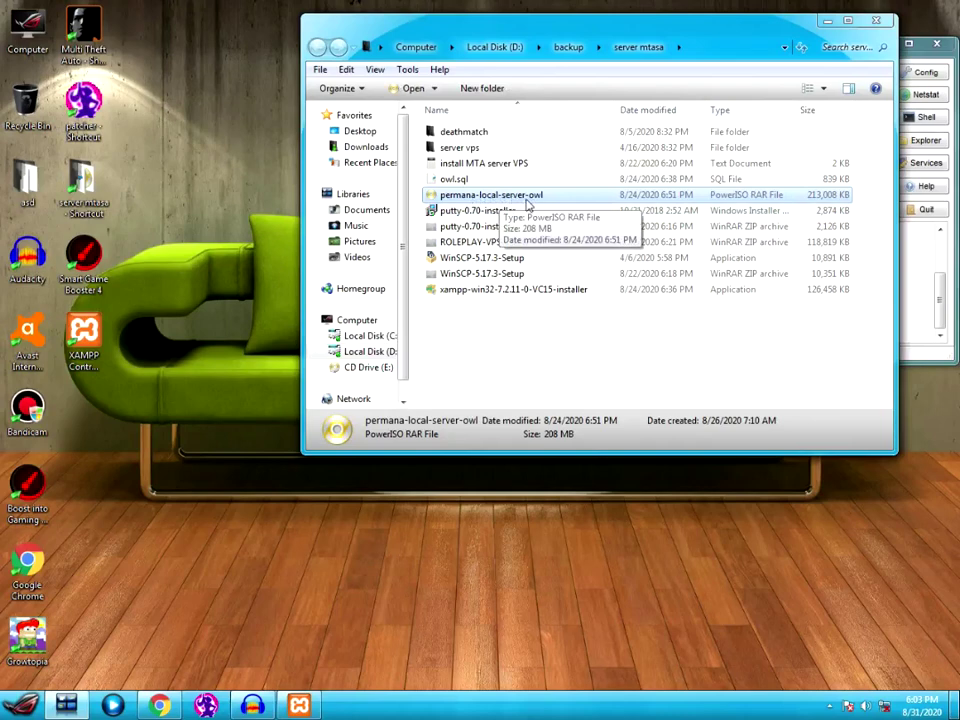
double_click(503, 197)
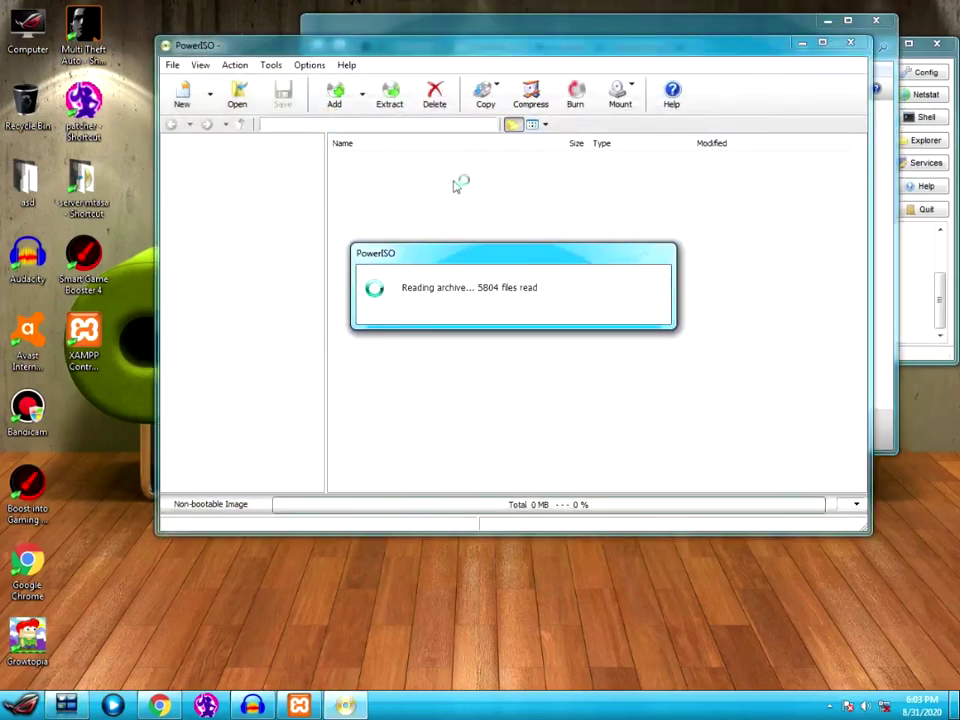
left_click(435, 17)
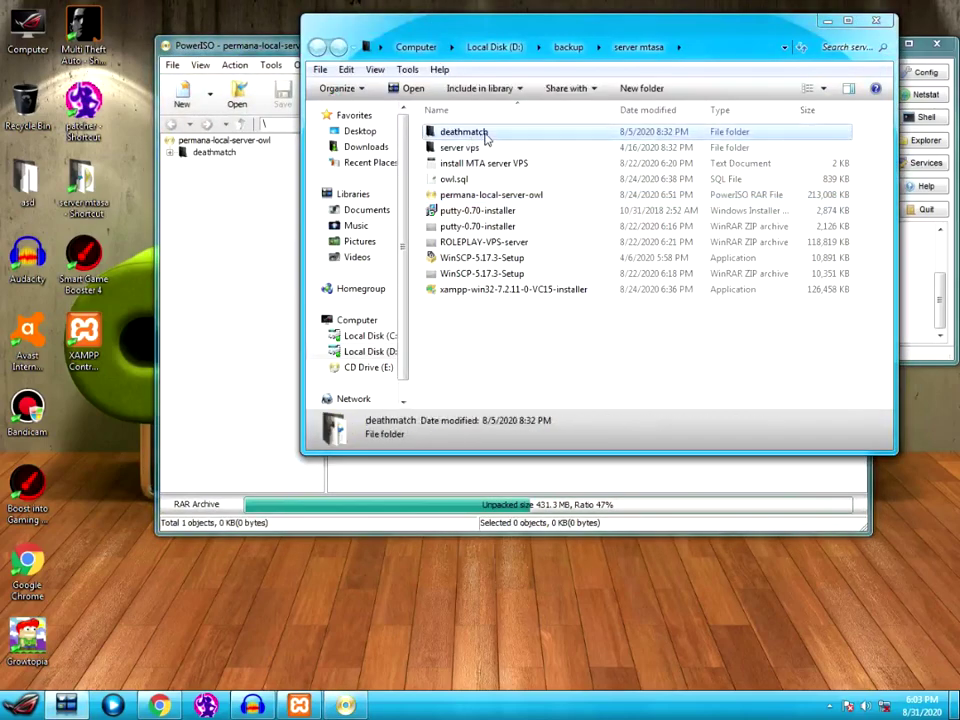
left_click(222, 158)
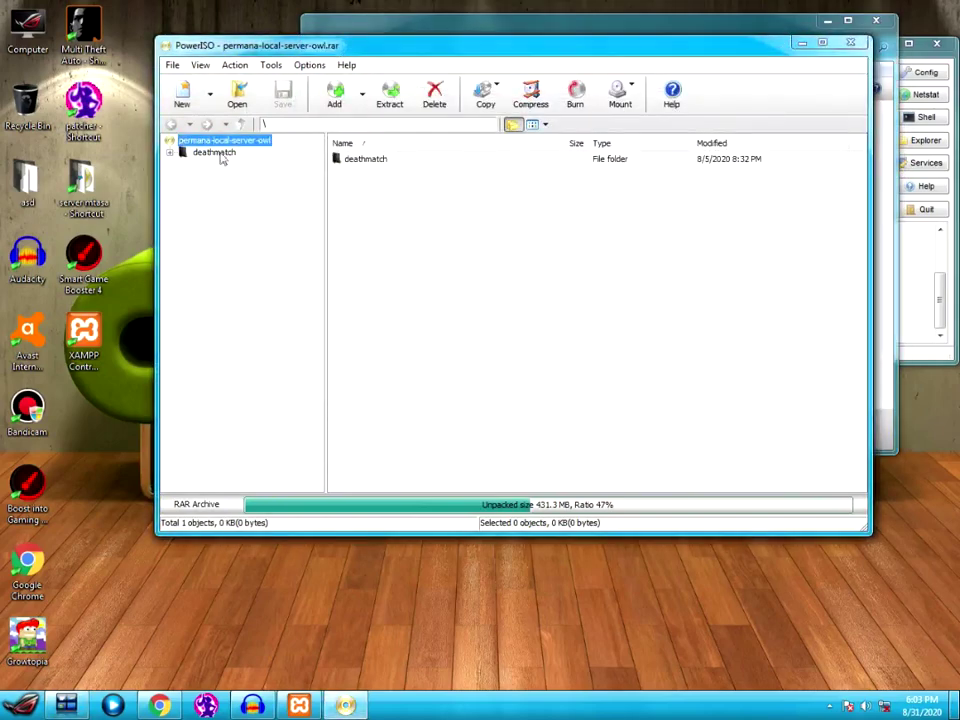
left_click(216, 153)
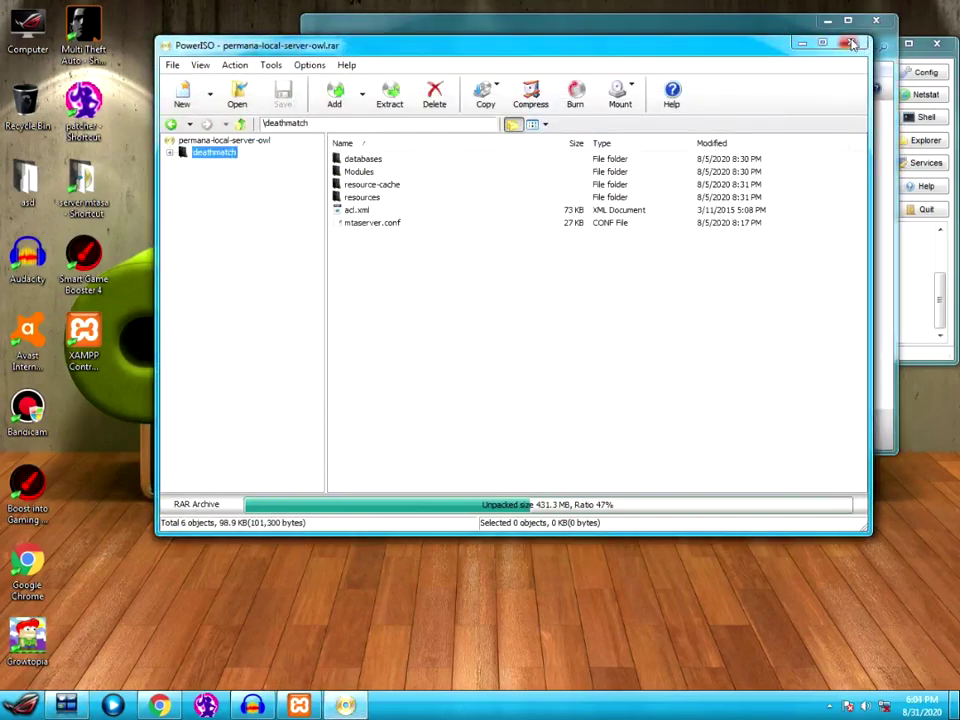
left_click(632, 30)
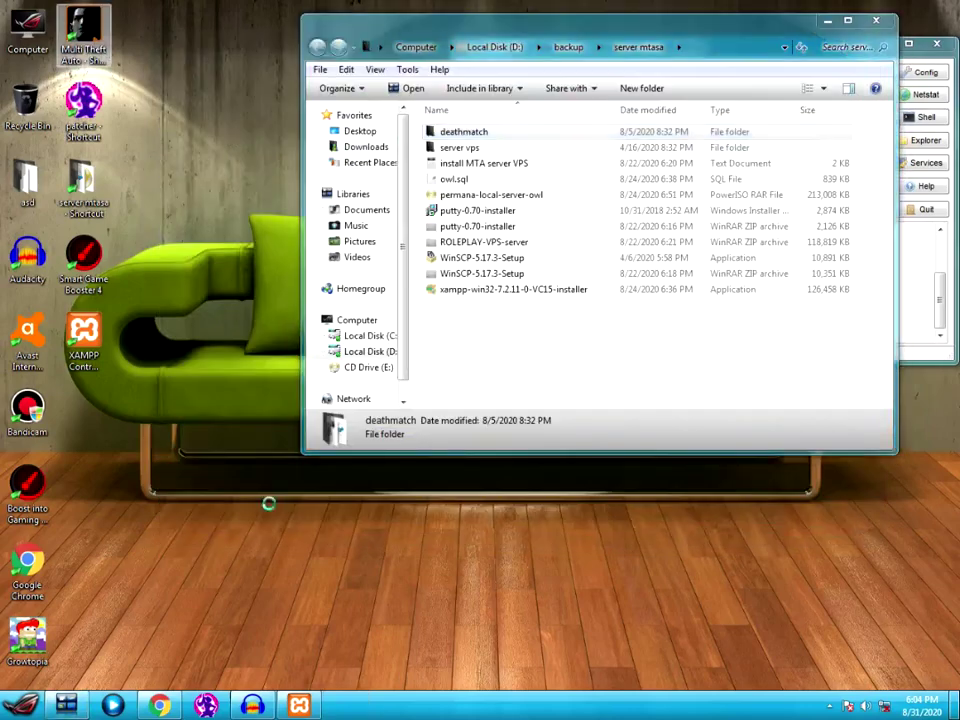
- Open the Multi Theft Auto install folder from the shortcut's properties and enter server
key("shift+F10")
left_click(189, 437)
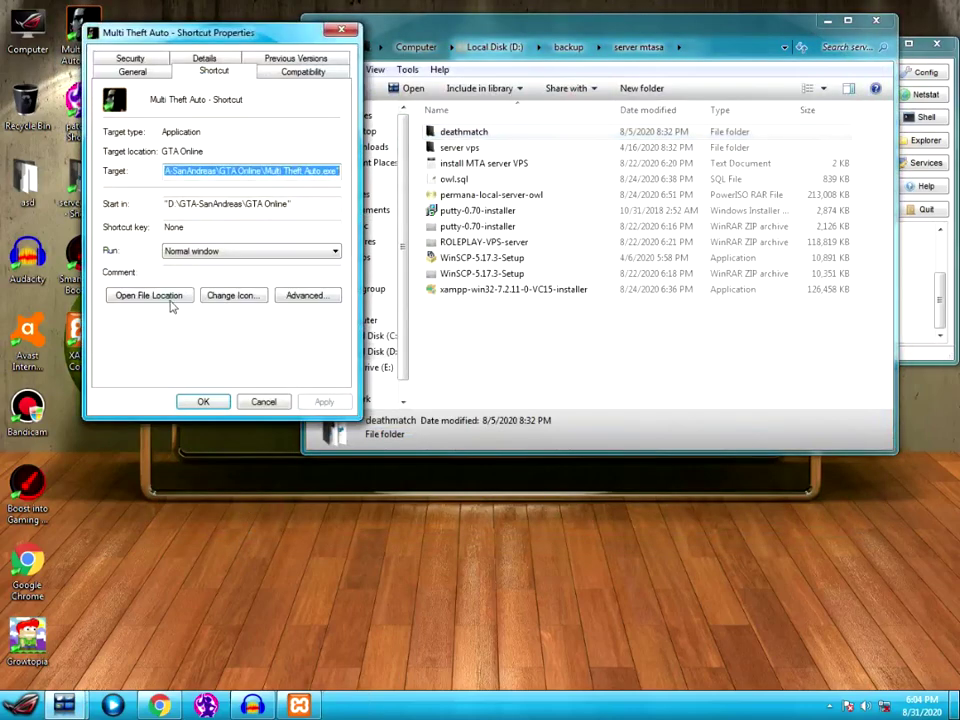
left_click(170, 300)
left_click(264, 401)
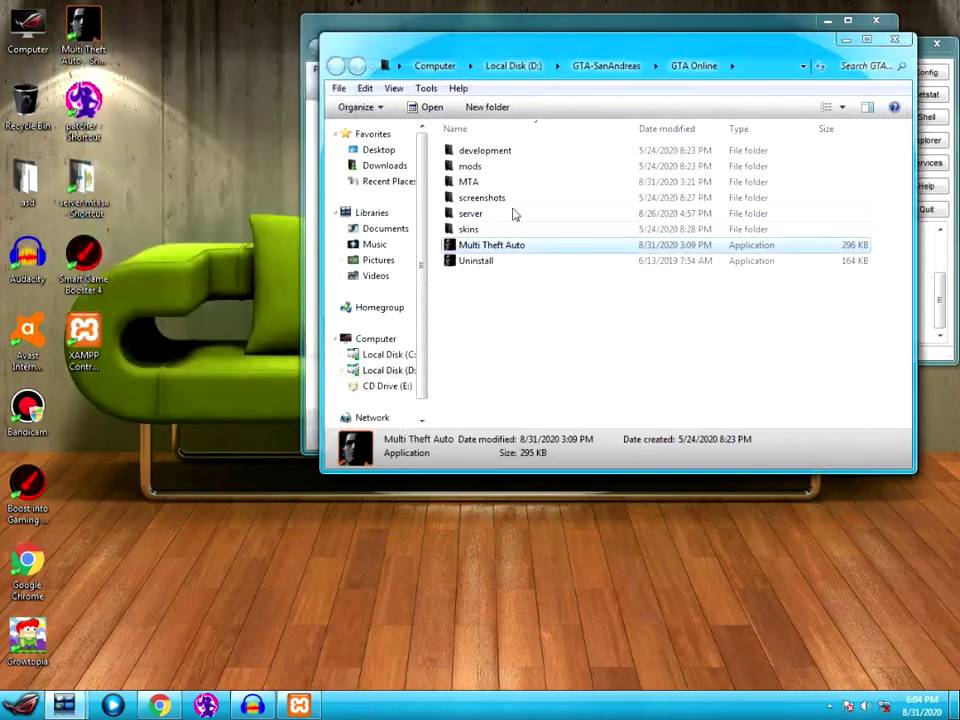
double_click(509, 216)
left_click_drag(503, 56, 546, 223)
- Open the mods folder and bring its window back in front of the backup folder
double_click(514, 335)
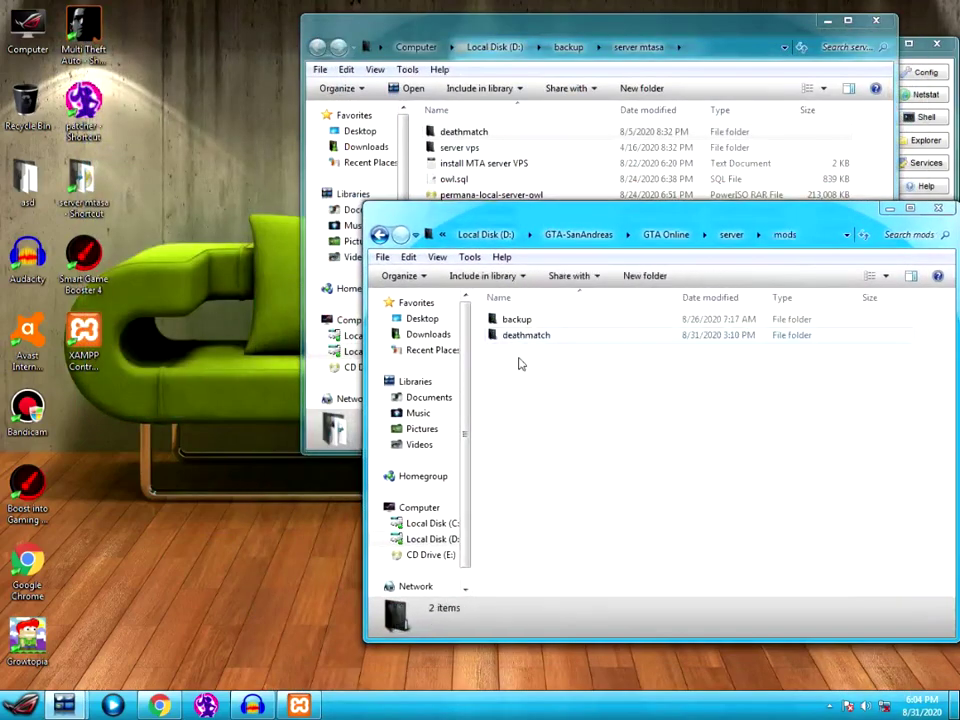
left_click(541, 335)
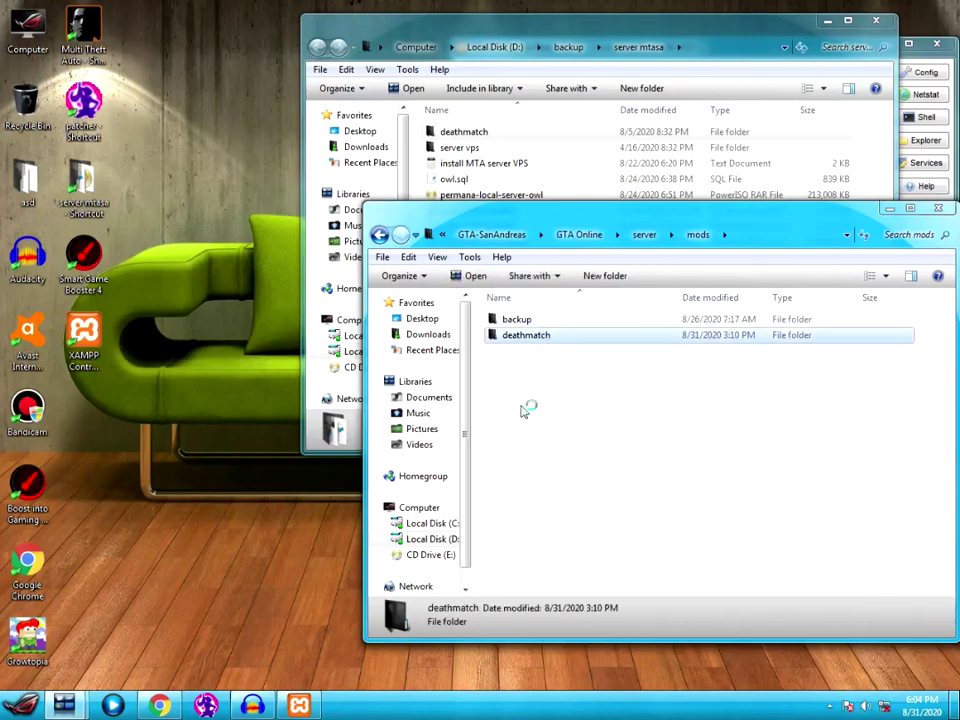
left_click(520, 322)
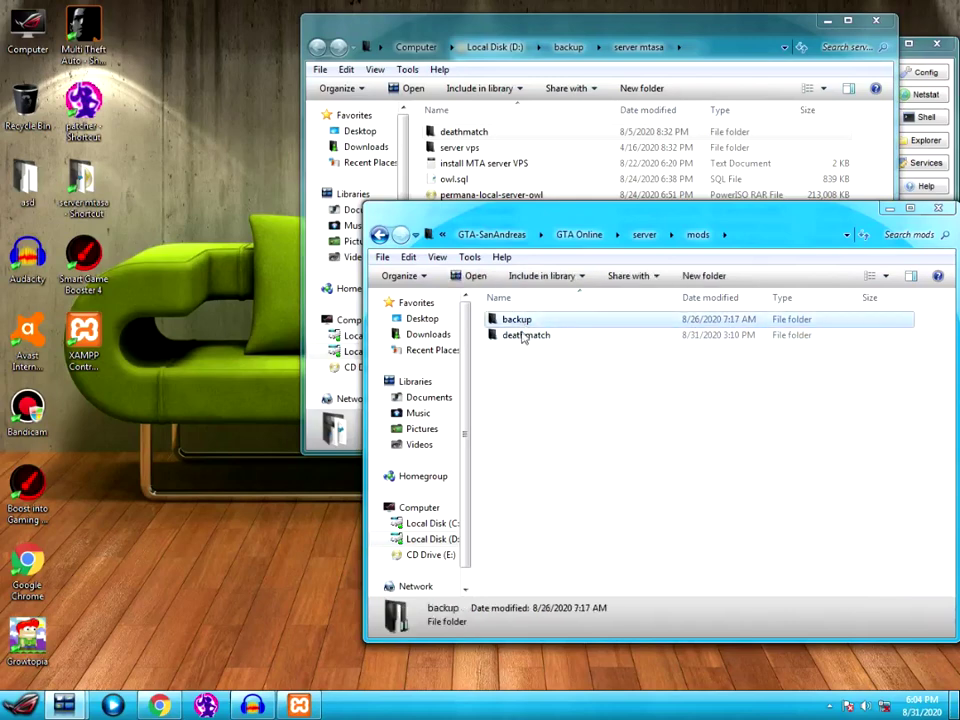
left_click(530, 388)
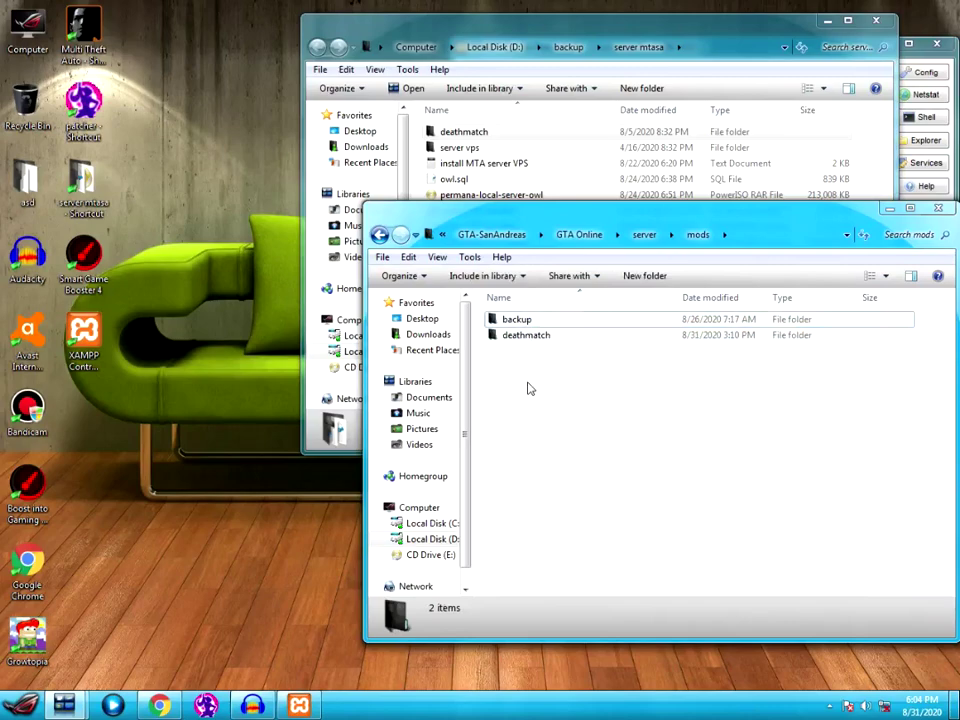
left_click(530, 337)
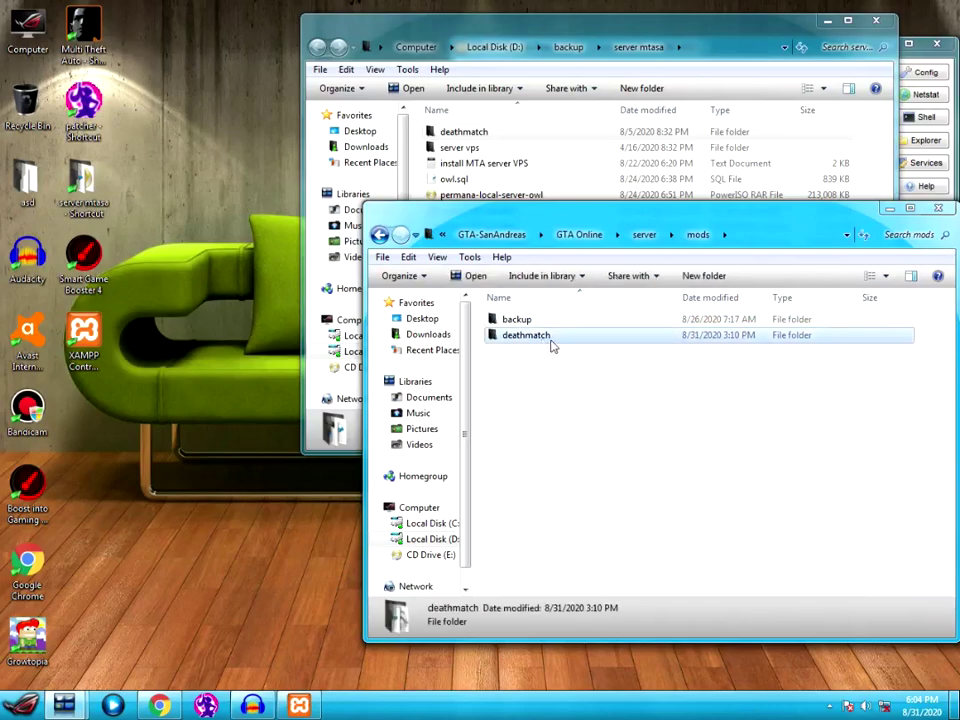
left_click(624, 469)
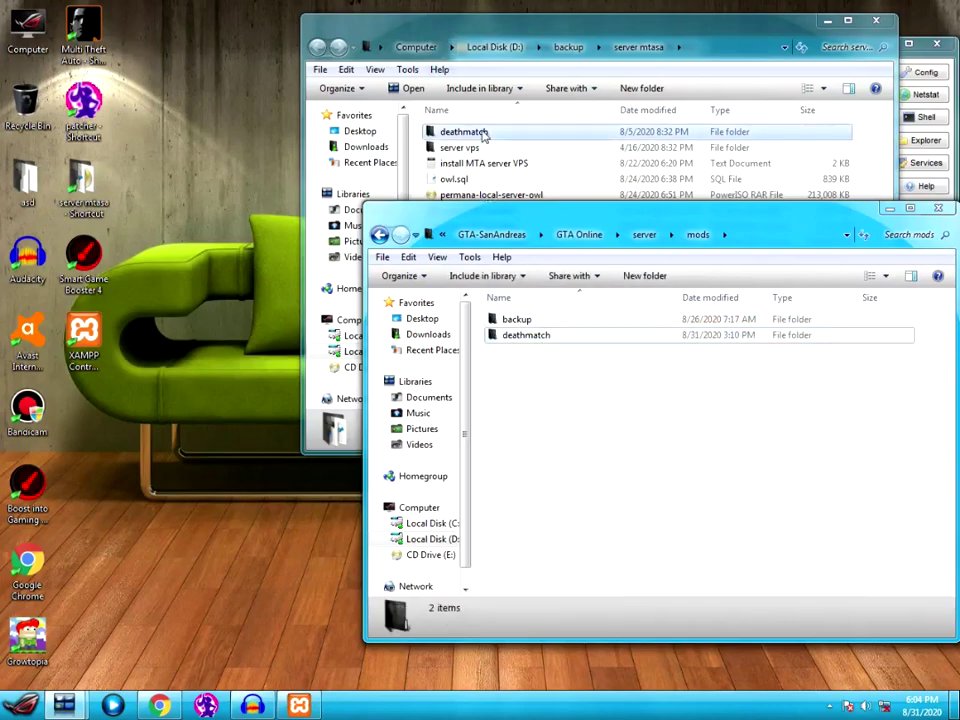
left_click(484, 137)
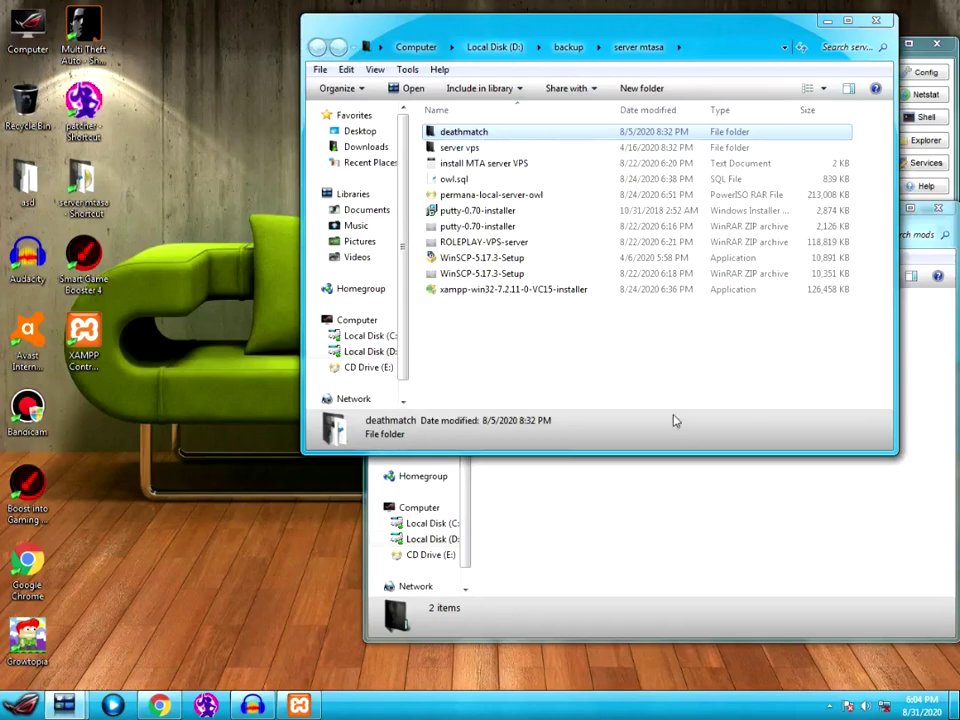
left_click(643, 505)
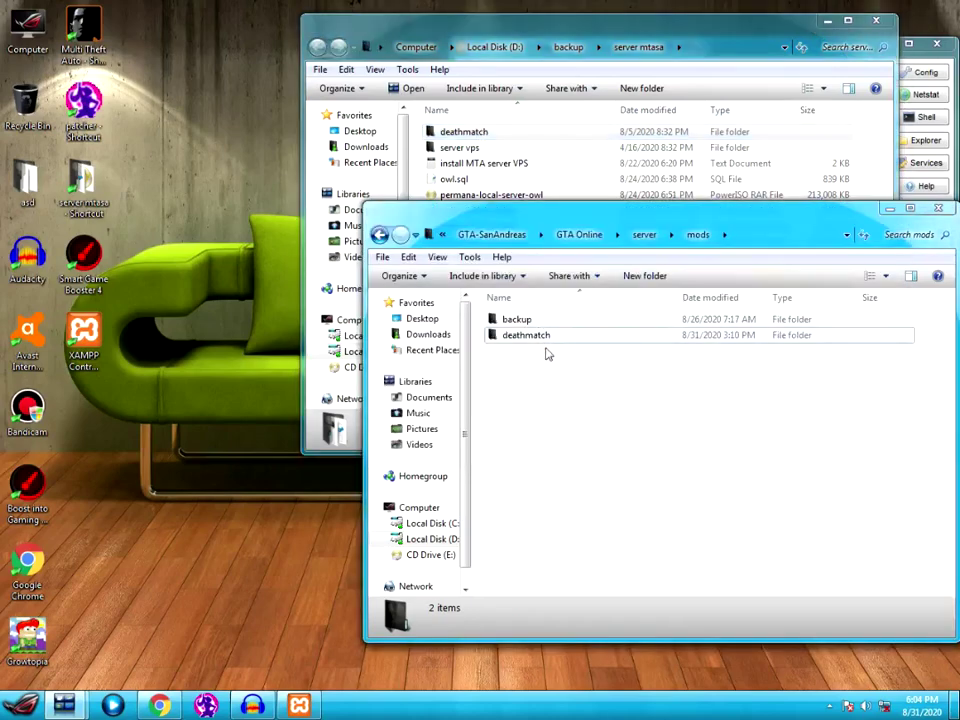
- Open deathmatch and select the mtaserver.conf file
mouse_move(542, 337)
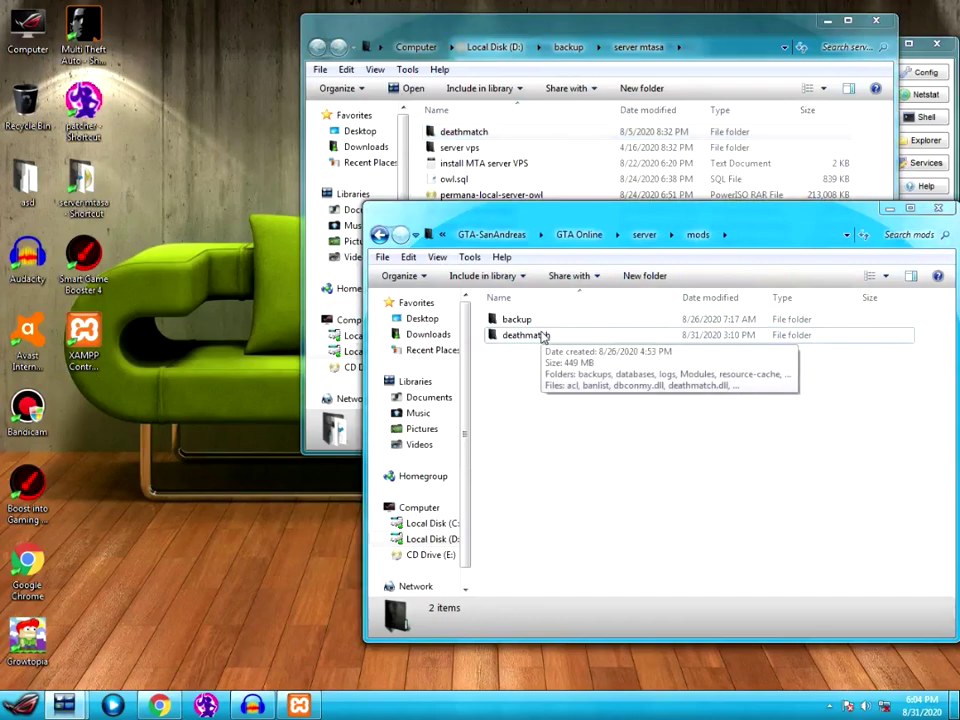
double_click(542, 336)
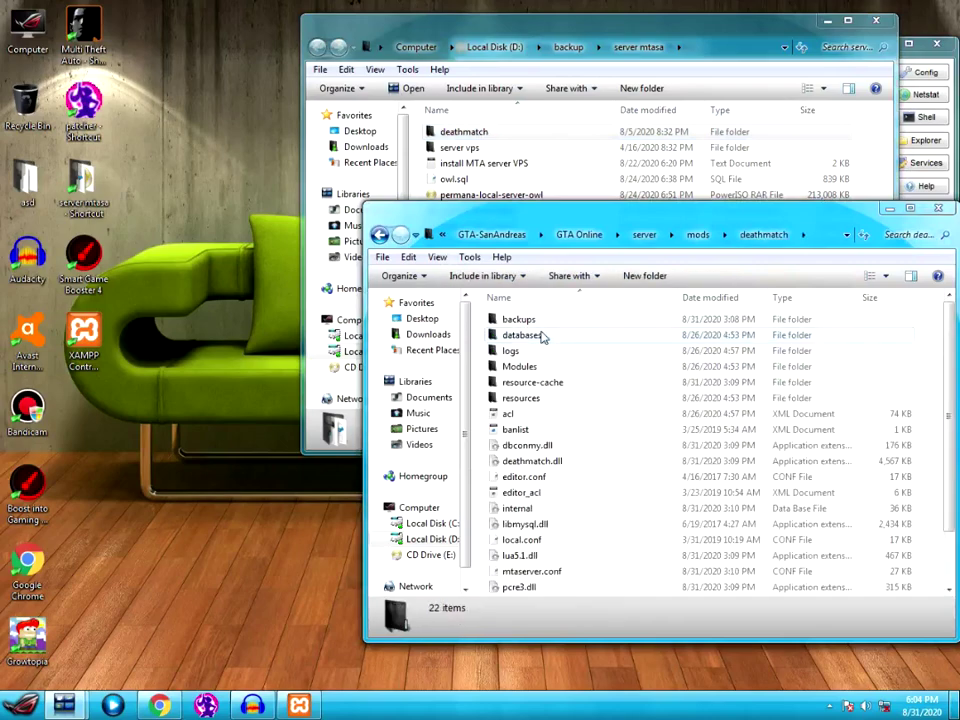
left_click(545, 366)
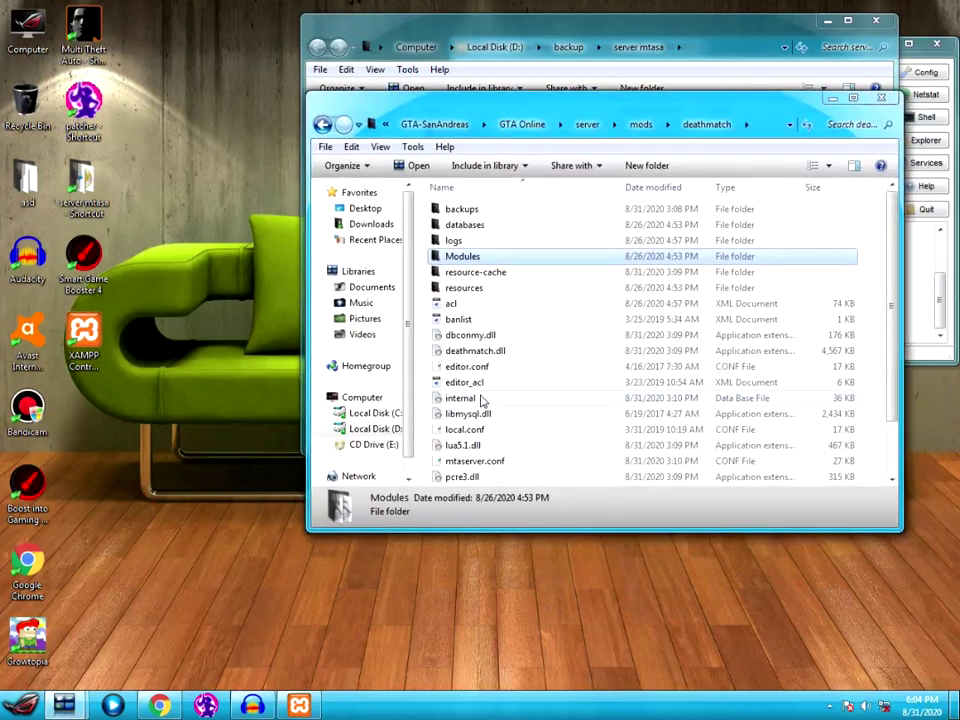
left_click(484, 414)
scroll(486, 424, "down", 2)
left_click(472, 400)
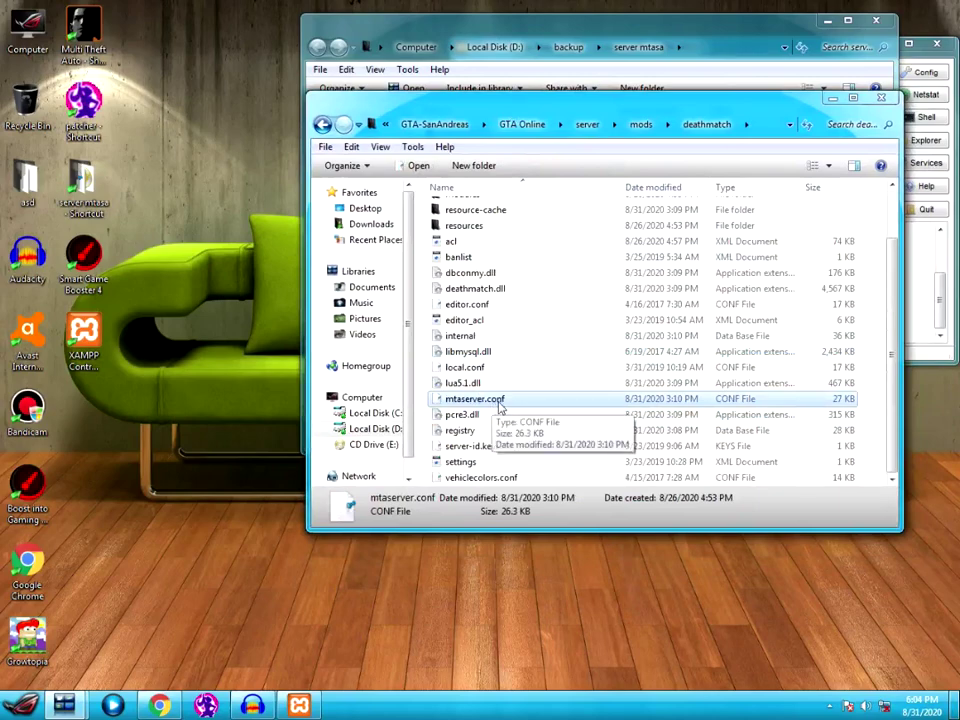
right_click(505, 402)
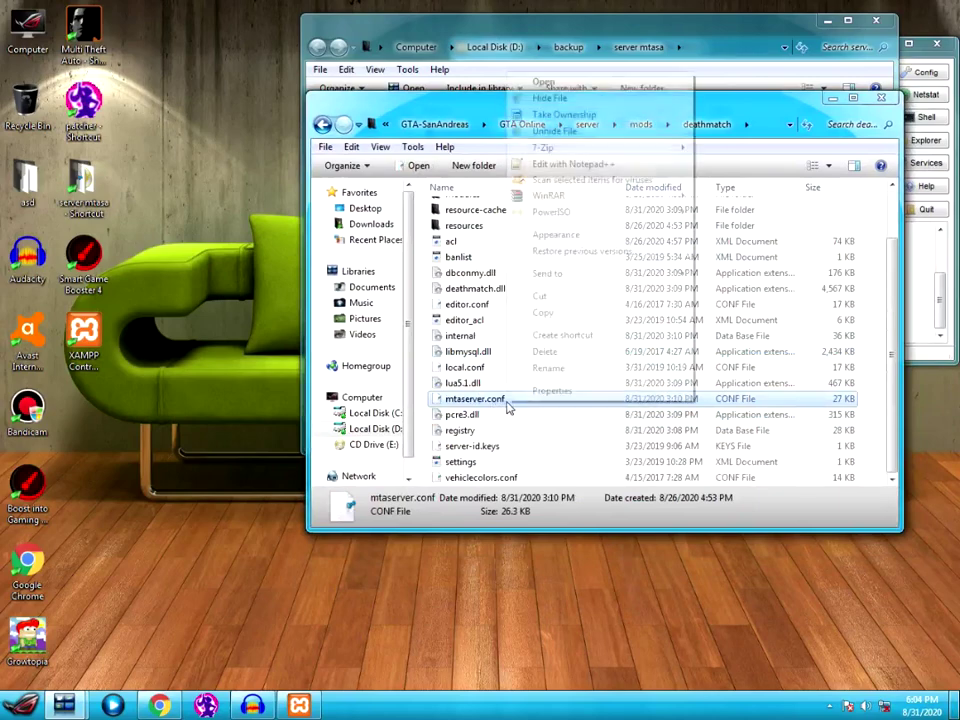
left_click(567, 166)
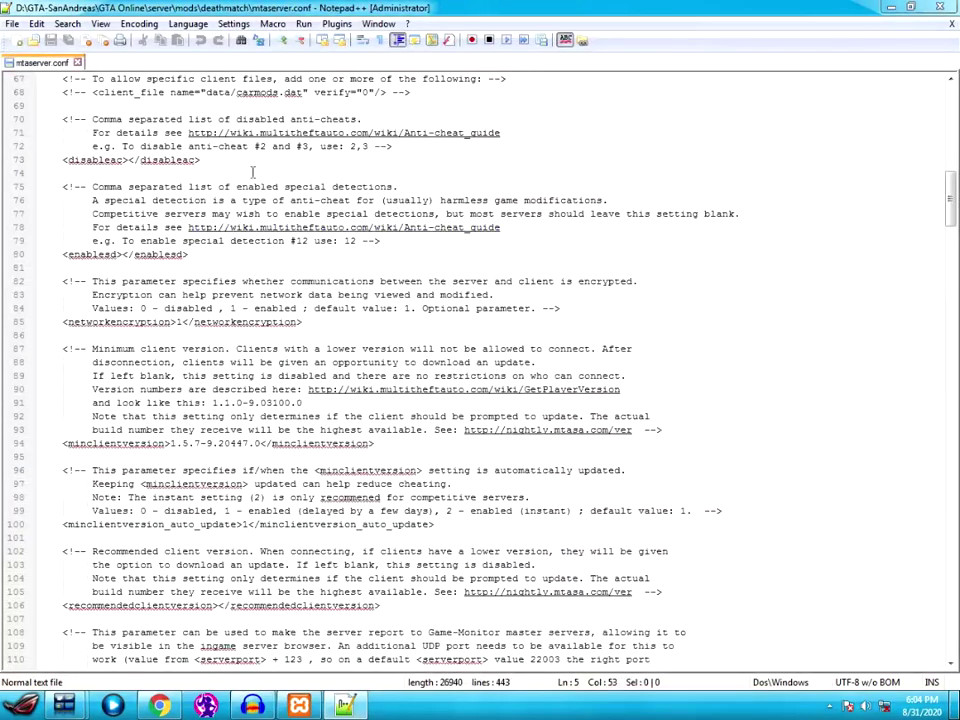
scroll(237, 258, "down", 2)
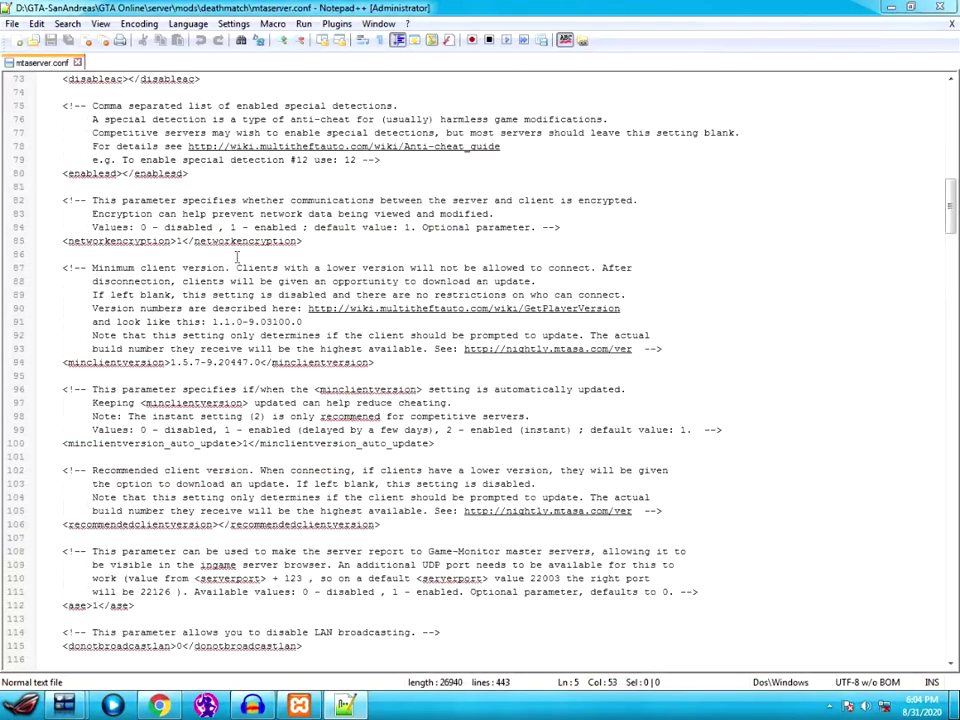
scroll(443, 208, "down", 4)
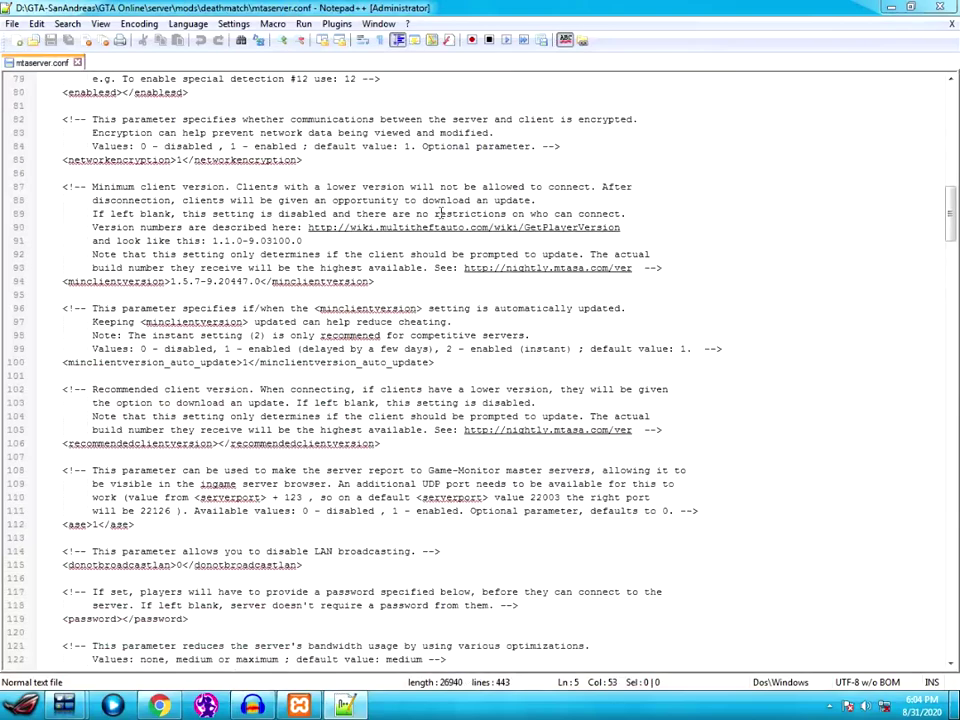
scroll(424, 246, "up", 10)
scroll(424, 246, "up", 18)
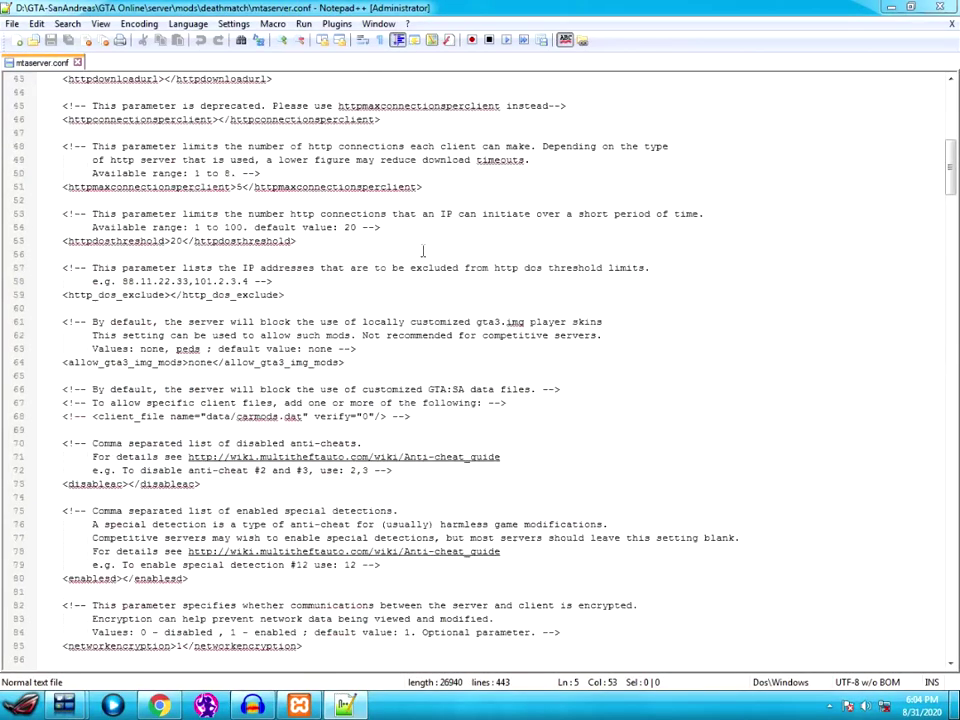
left_click(213, 134)
left_click_drag(136, 133, 408, 133)
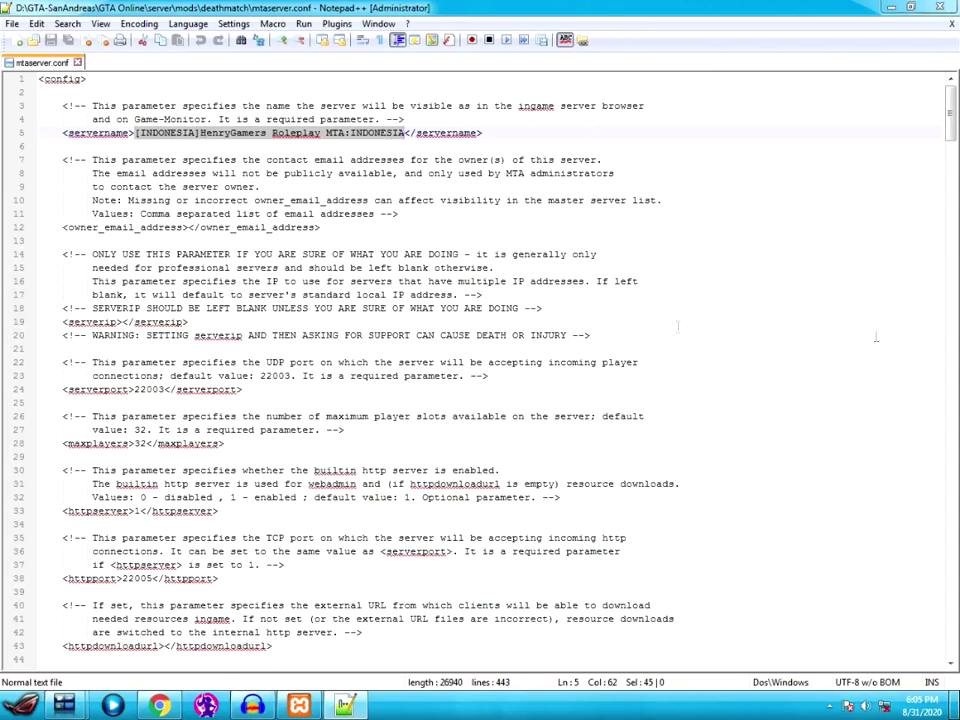
left_click(943, 8)
left_click_drag(782, 101, 574, 30)
- Return to mods, minimize both Explorer windows, and launch Multi Theft Auto from the desktop
left_click(432, 52)
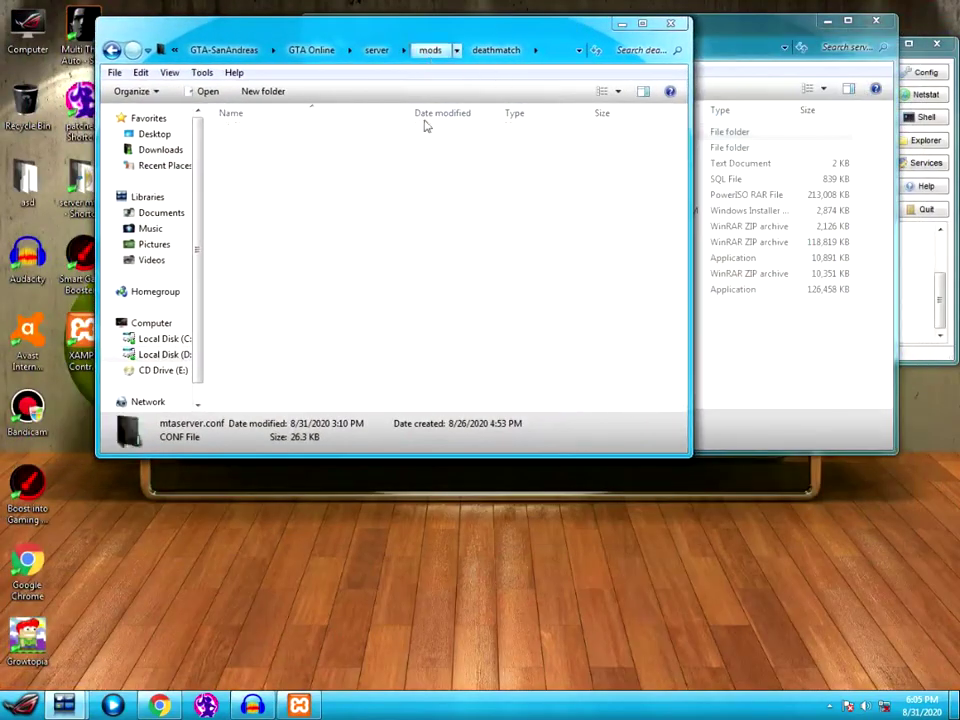
left_click(763, 335)
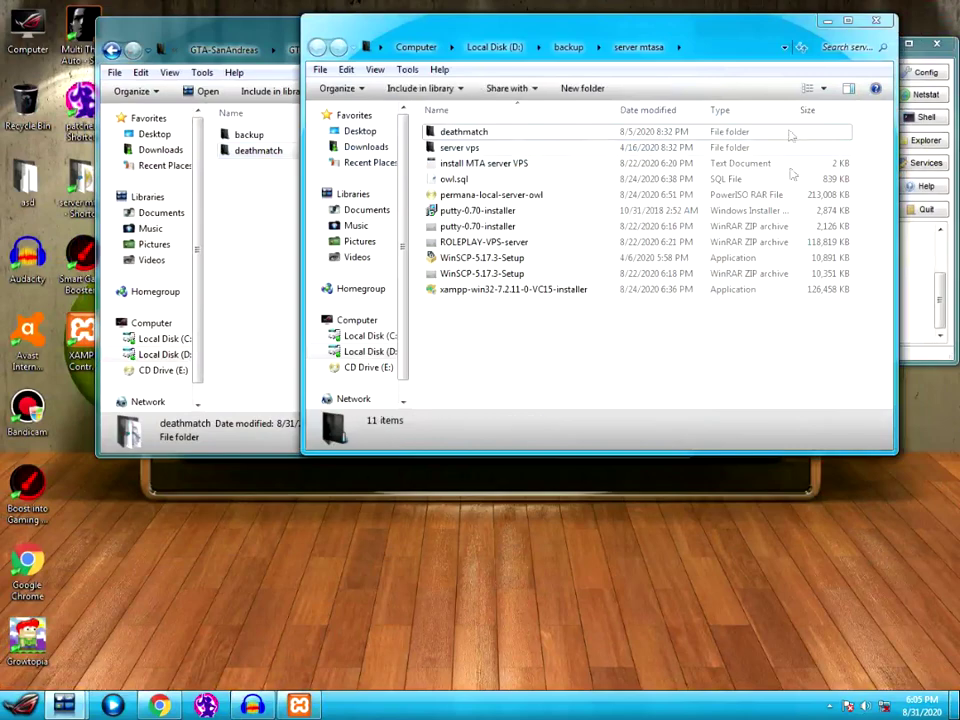
left_click(876, 20)
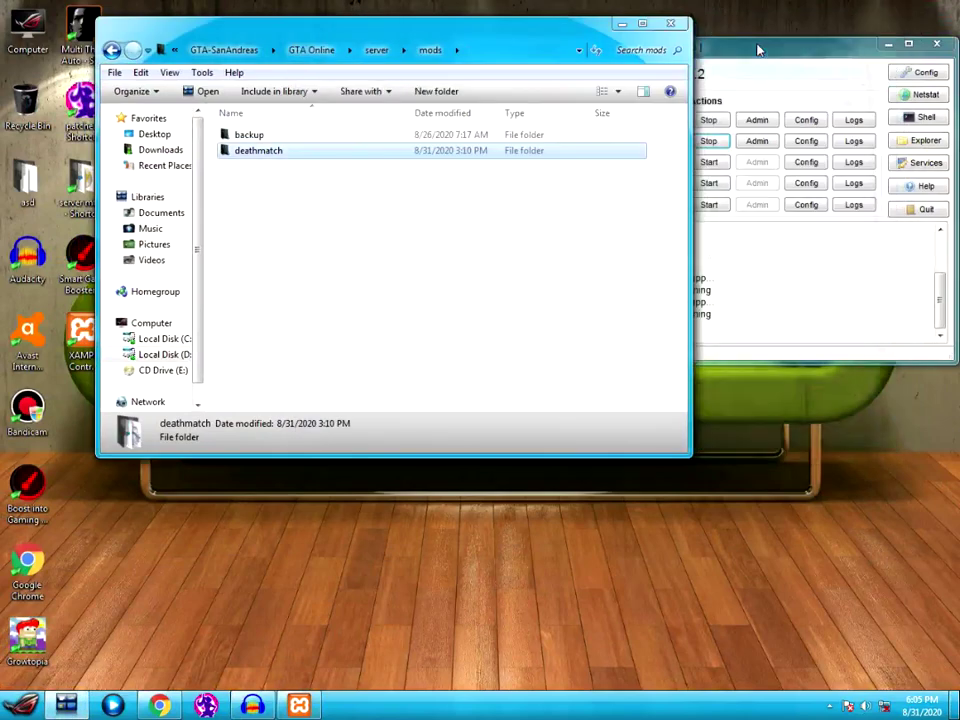
left_click(621, 23)
double_click(111, 62)
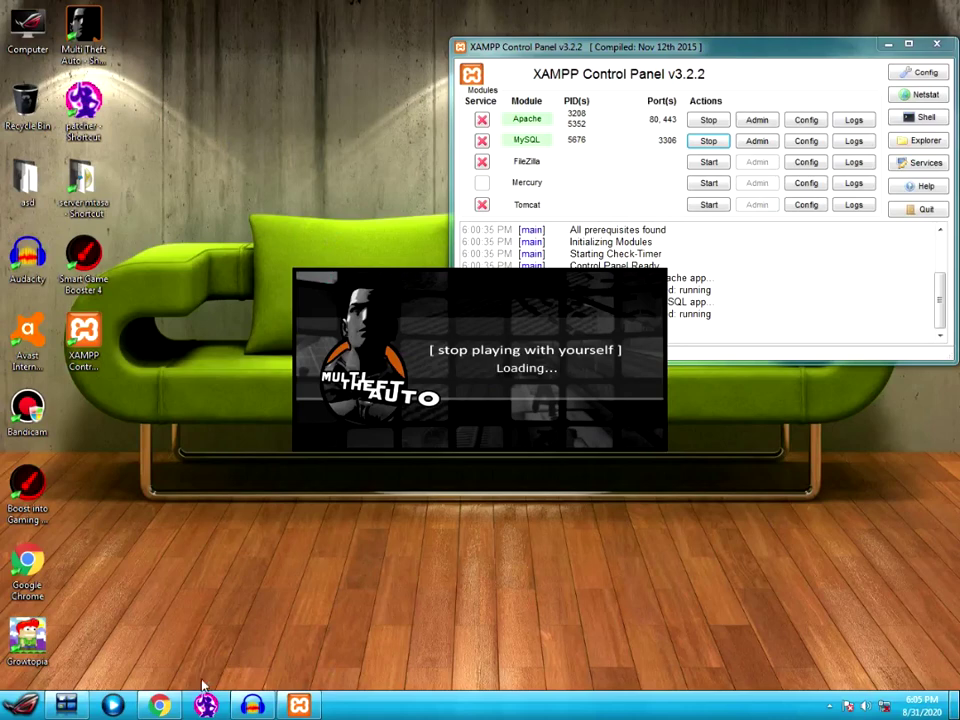
- Once the MTA main menu loads, bring Explorer back and go up to the server folder
mouse_move(159, 707)
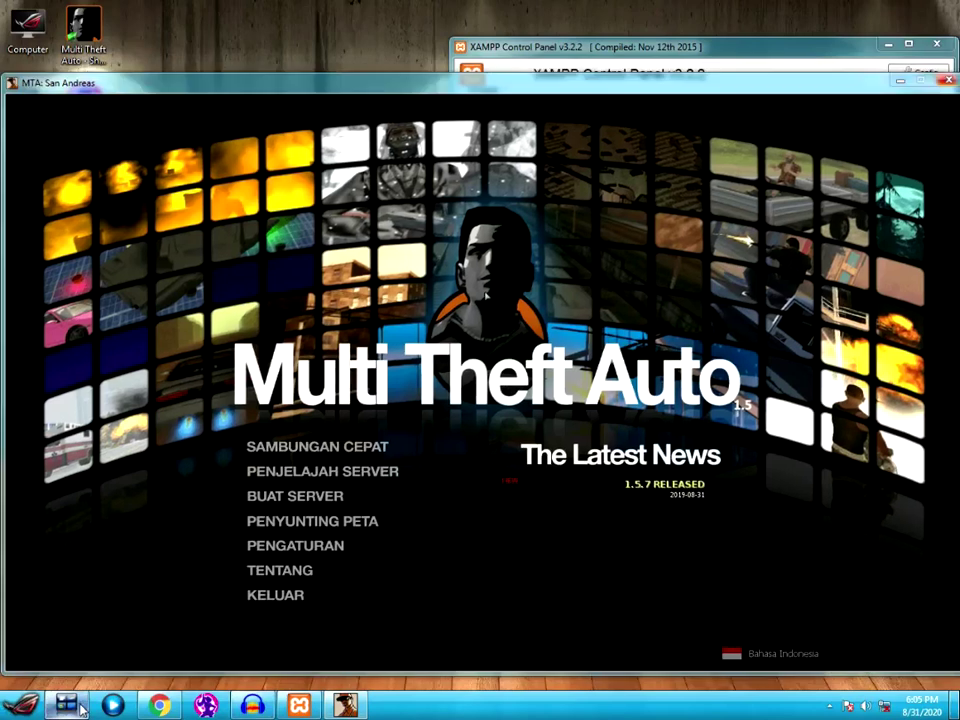
left_click(80, 707)
left_click(376, 49)
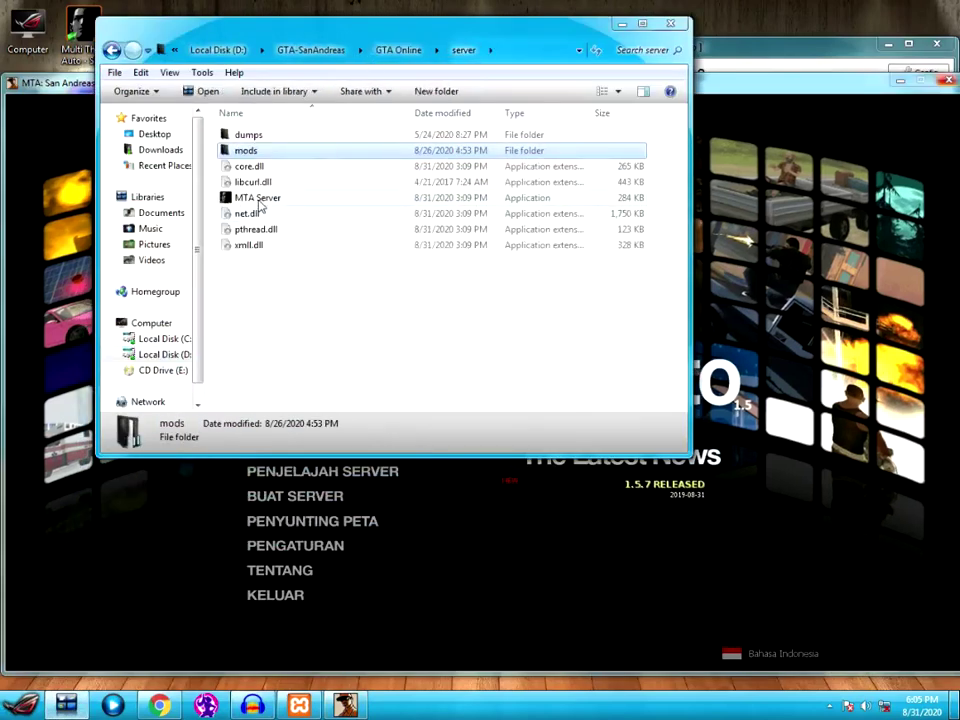
- Start MTA Server.exe, move its console to the top-right, and refocus the game window
left_click(262, 200)
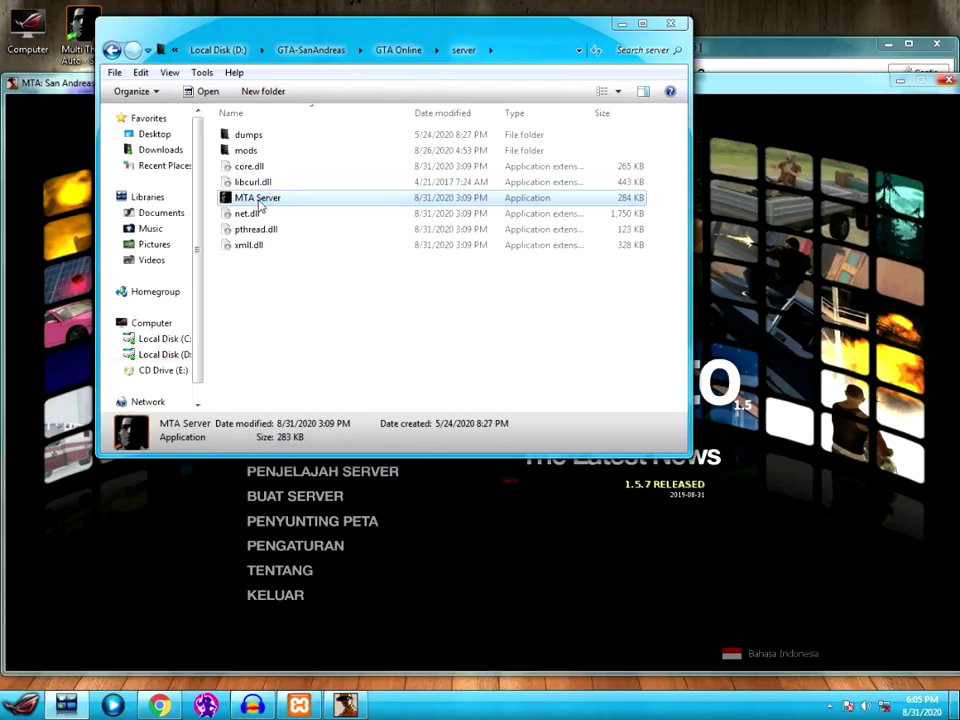
double_click(258, 200)
left_click(670, 22)
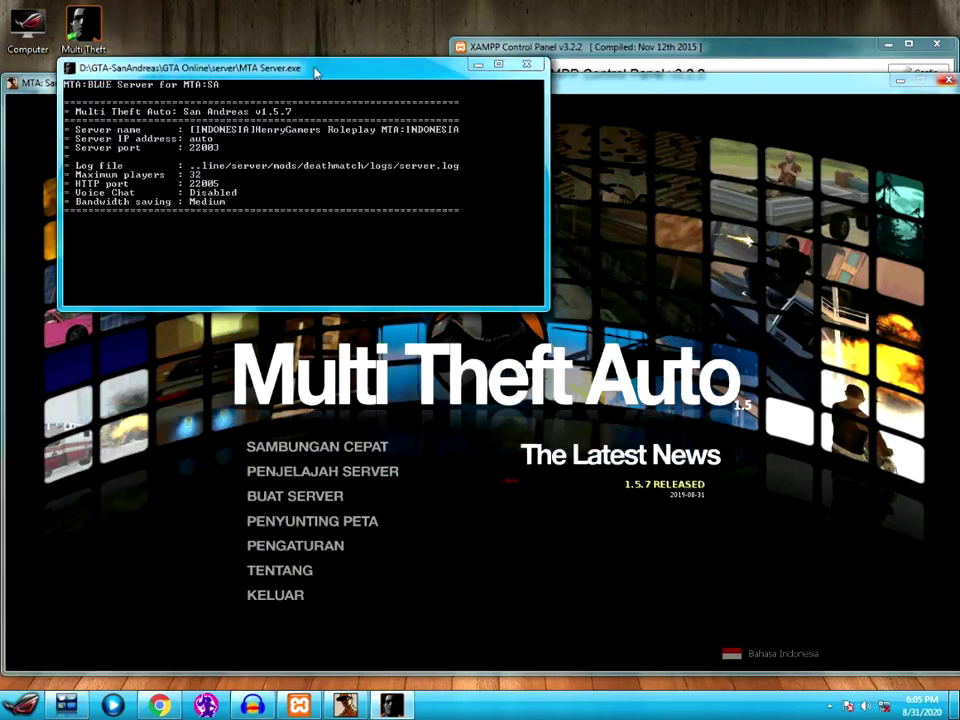
left_click_drag(380, 68, 735, 15)
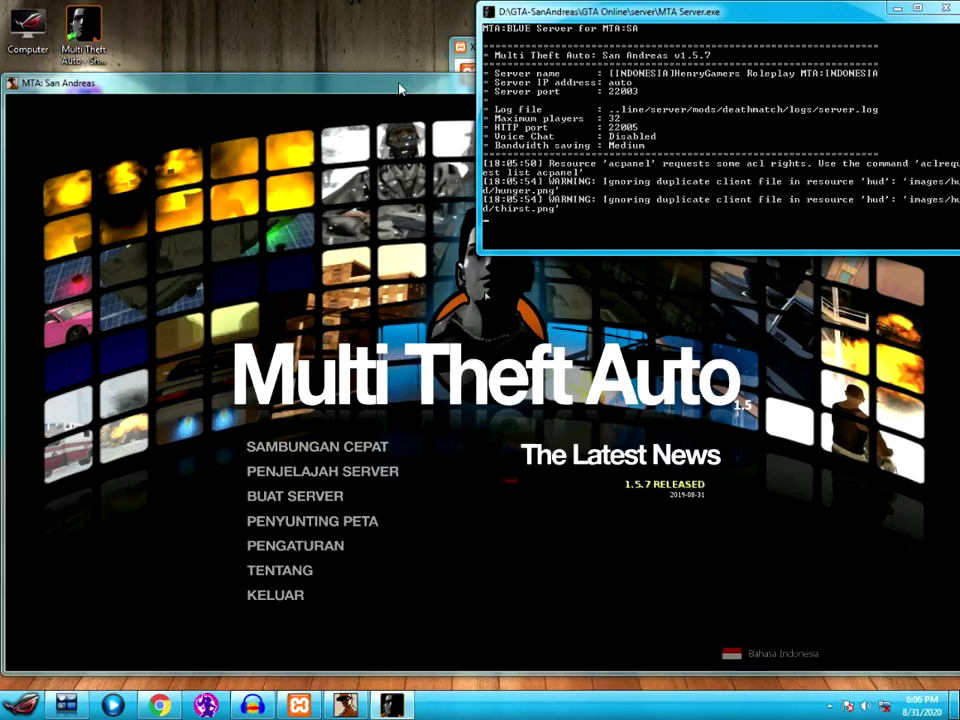
left_click(398, 89)
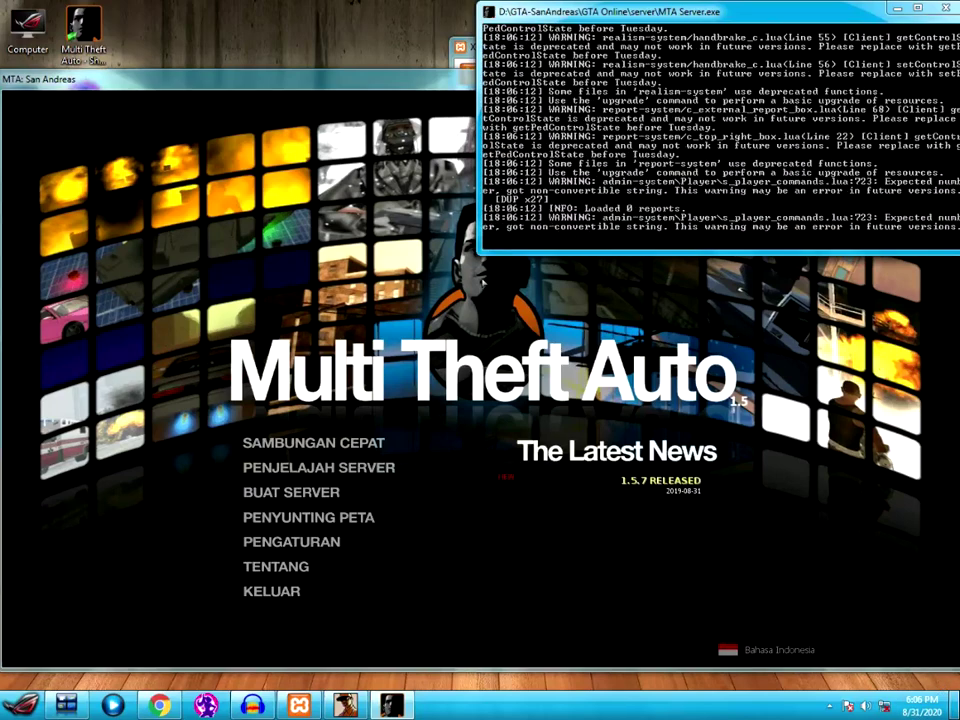
left_click(447, 292)
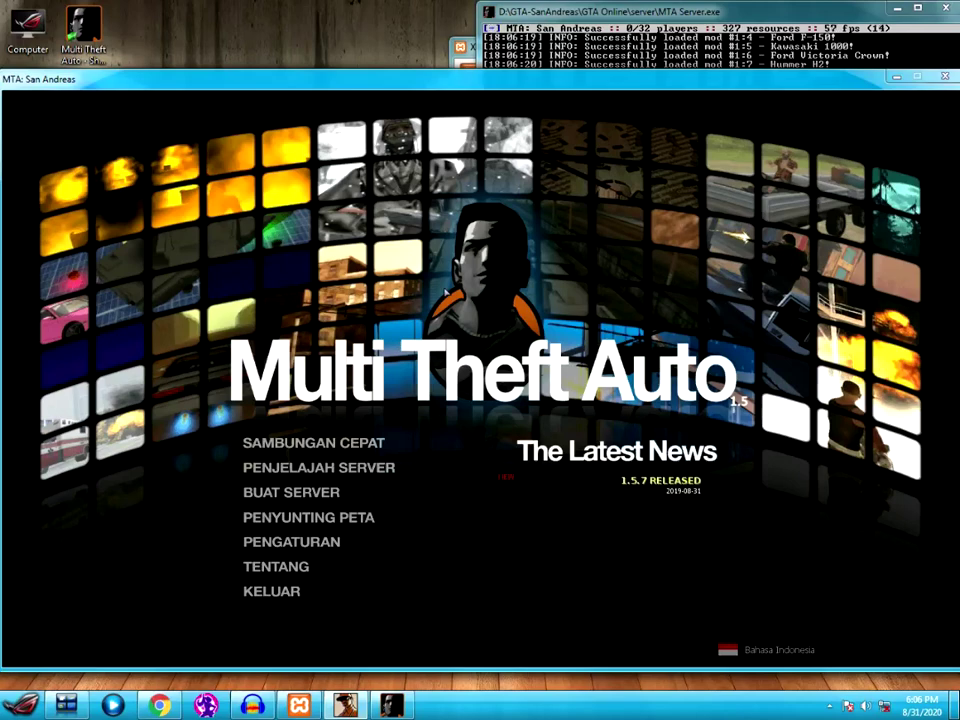
- Check the imported owl accounts table in phpMyAdmin, then minimize the browser
left_click(160, 706)
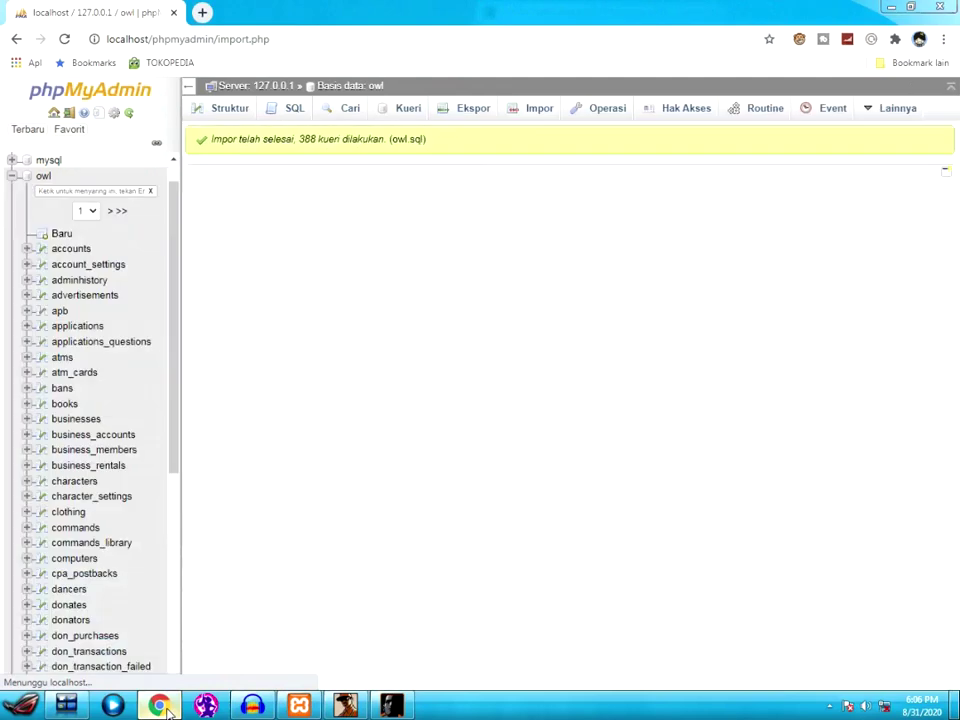
left_click(71, 249)
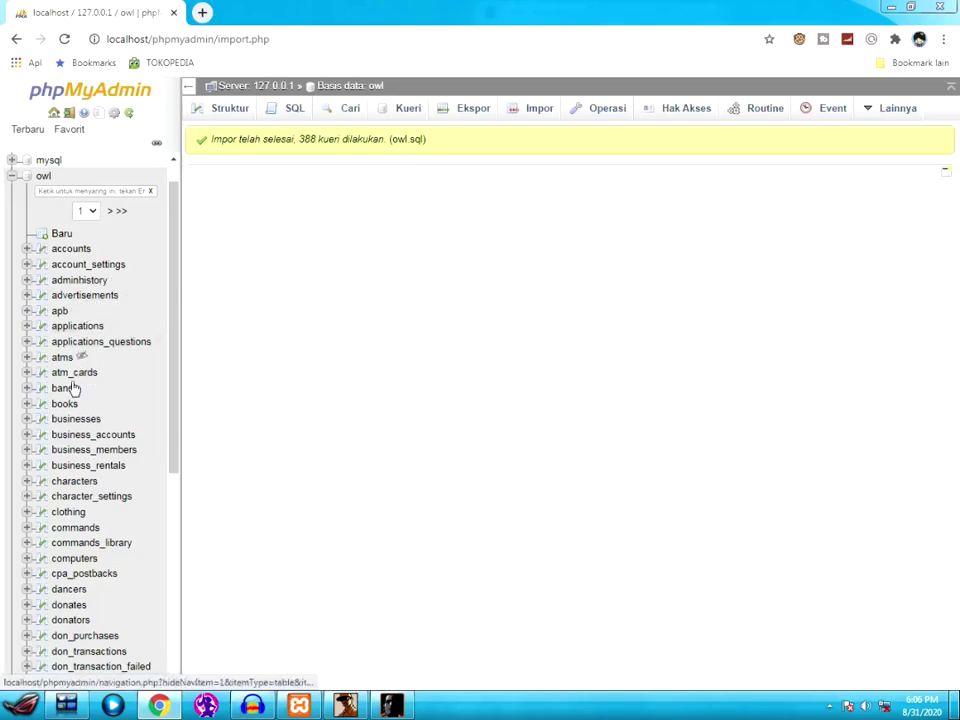
scroll(90, 615, "down", 5)
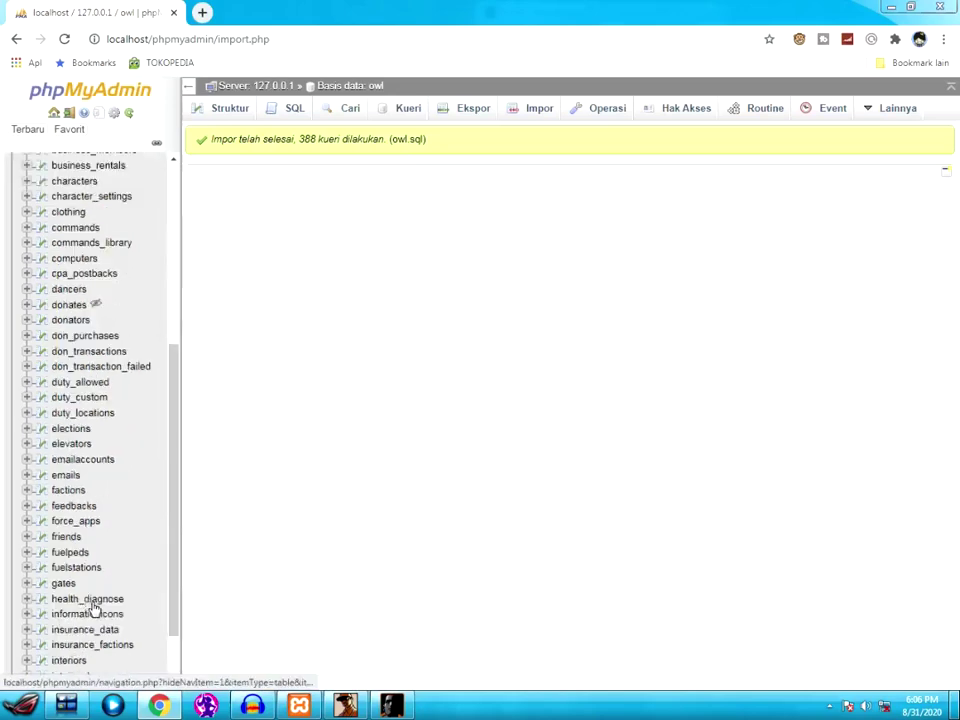
scroll(96, 624, "down", 5)
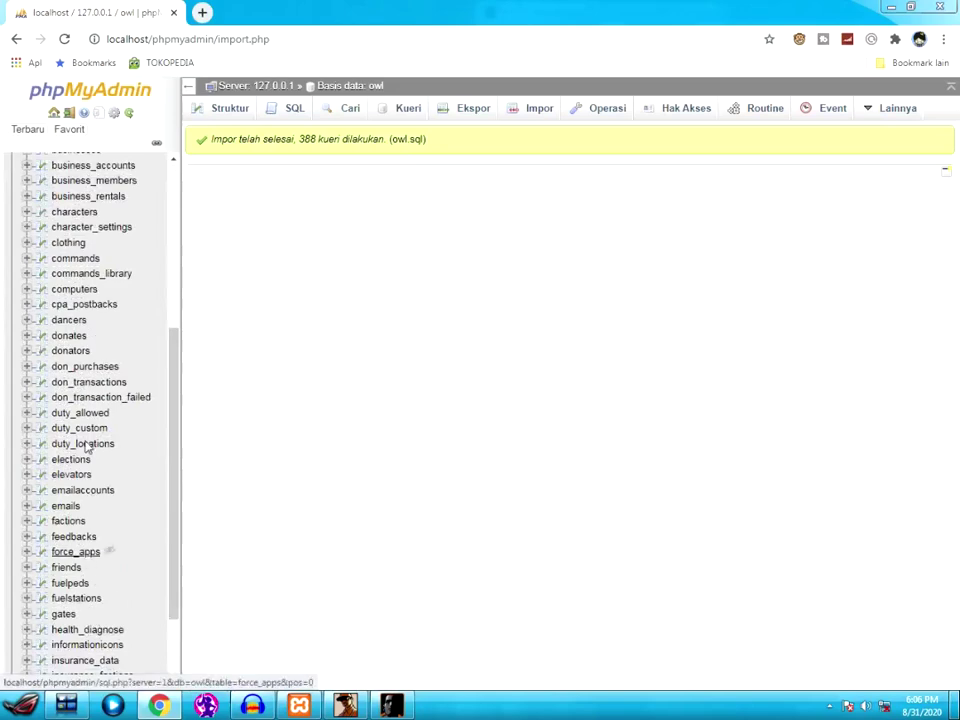
scroll(75, 460, "up", 8)
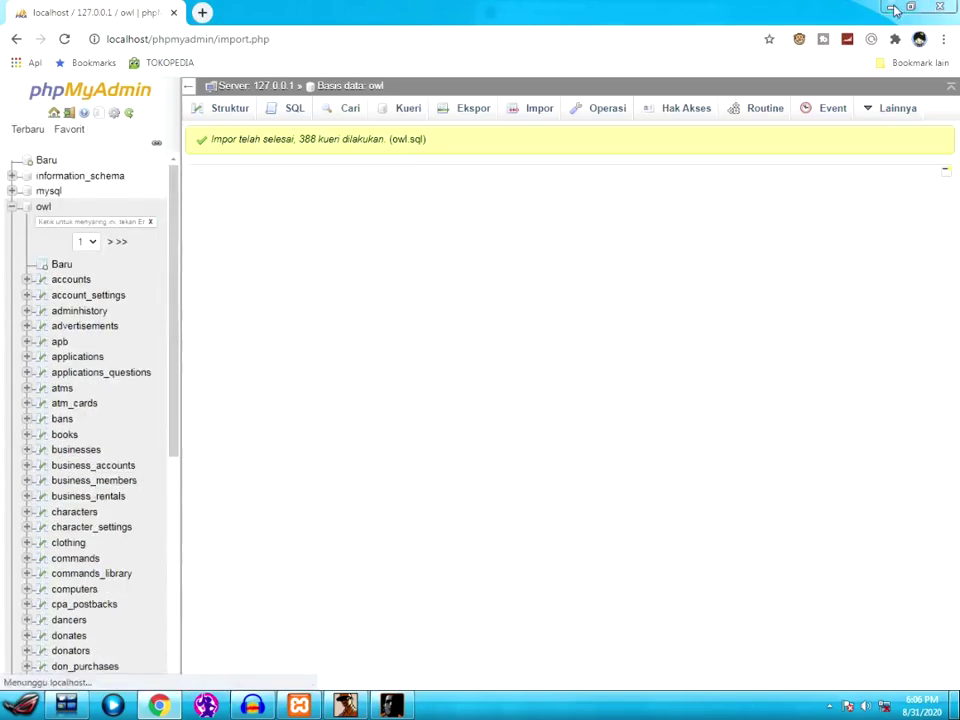
left_click(891, 7)
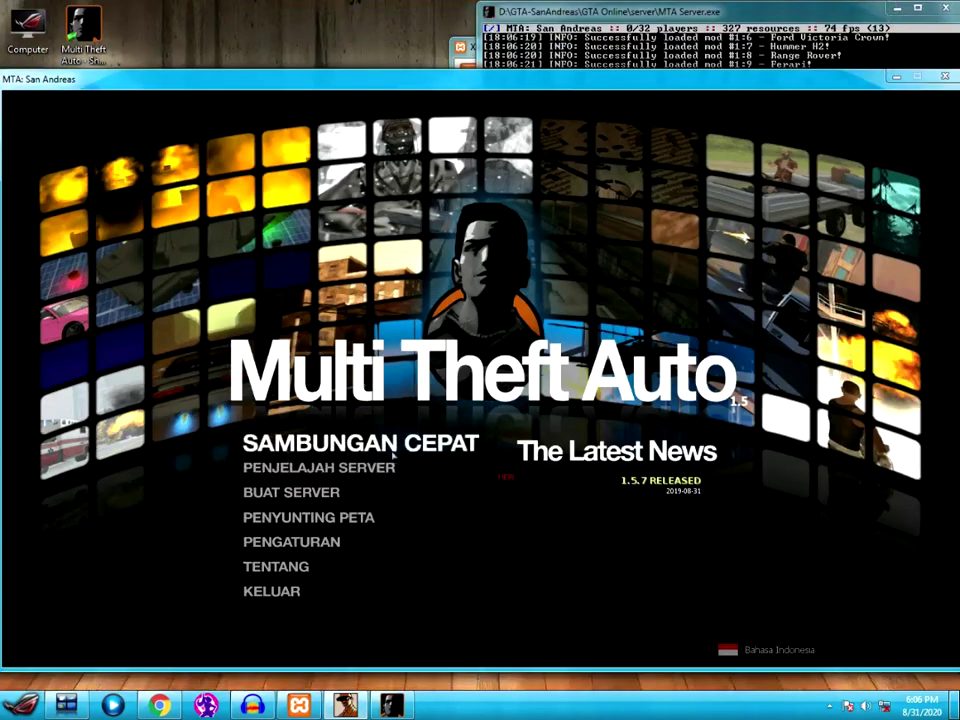
- Check the server console, then connect to 127.0.0.1:22003 from the server browser's Local tab
left_click(537, 24)
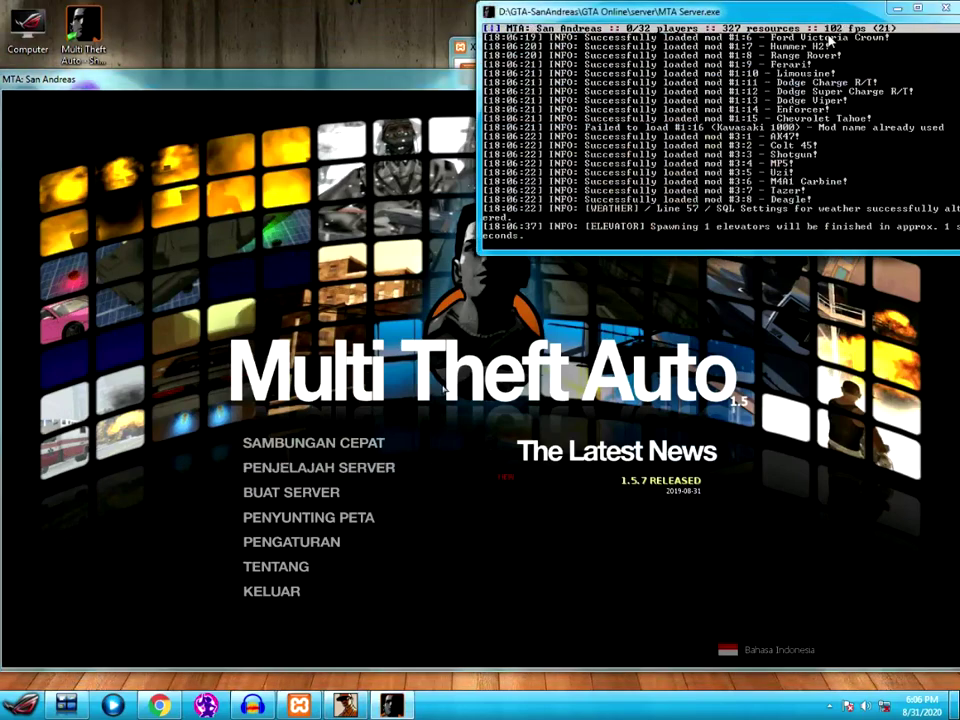
left_click(285, 143)
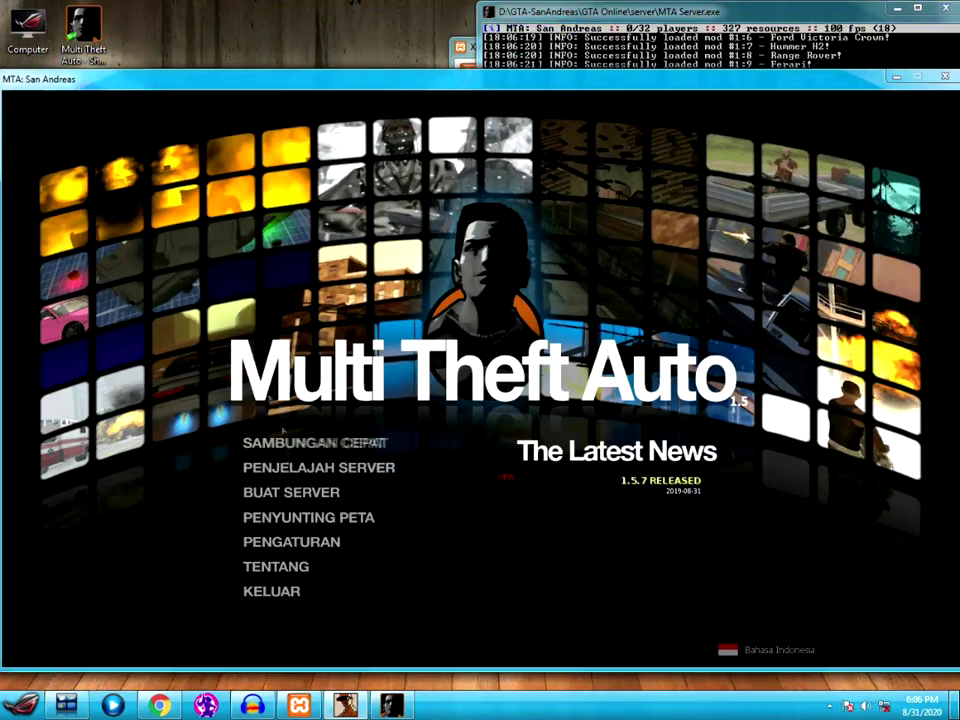
left_click(305, 467)
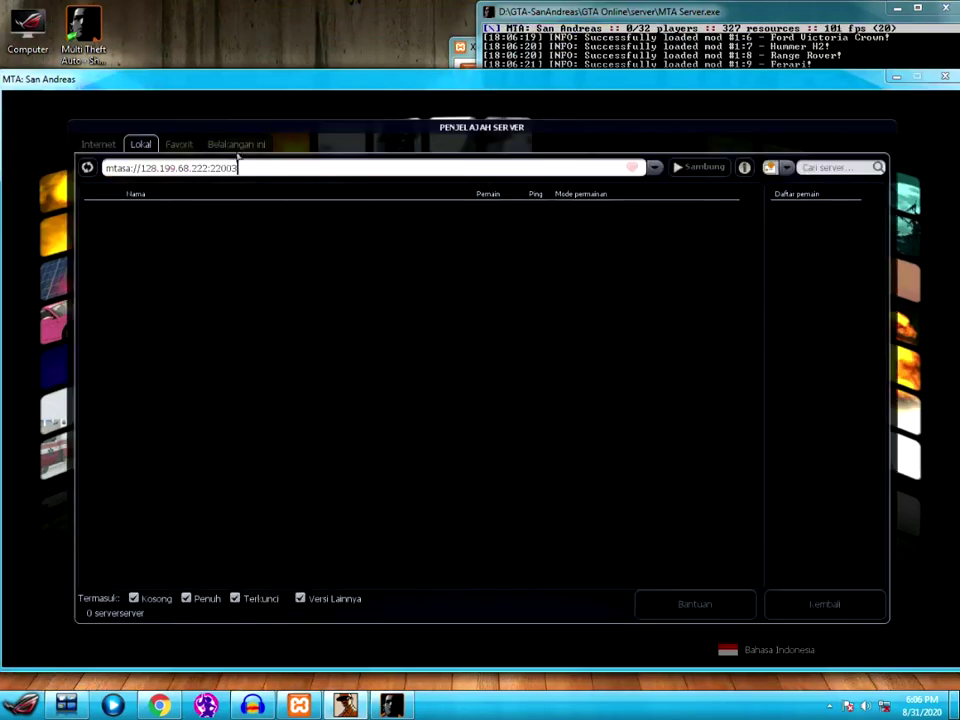
left_click(333, 206)
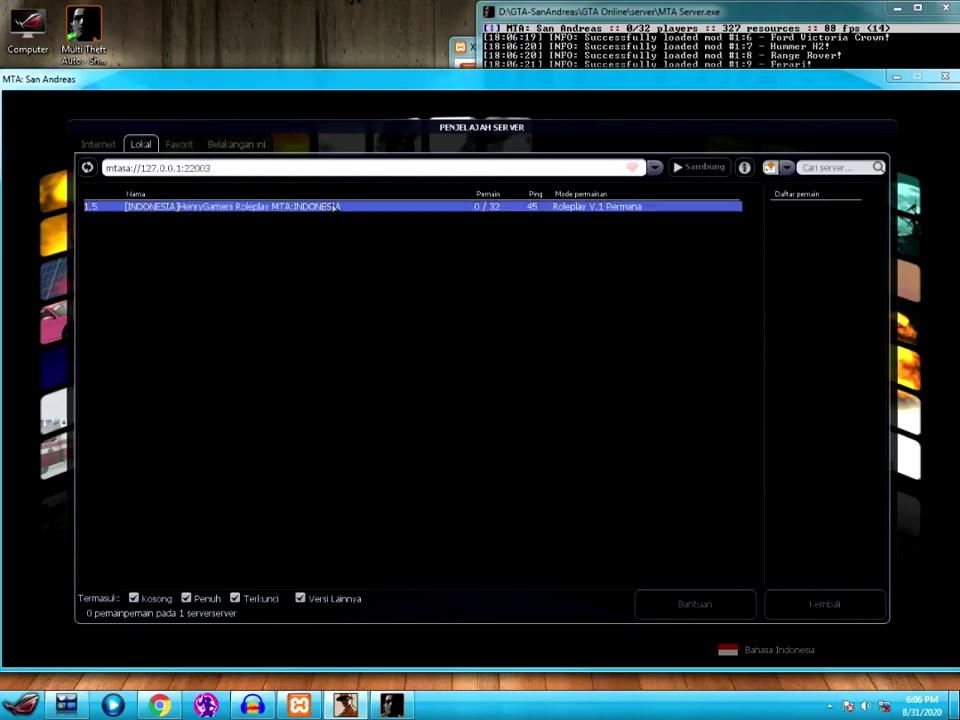
double_click(333, 206)
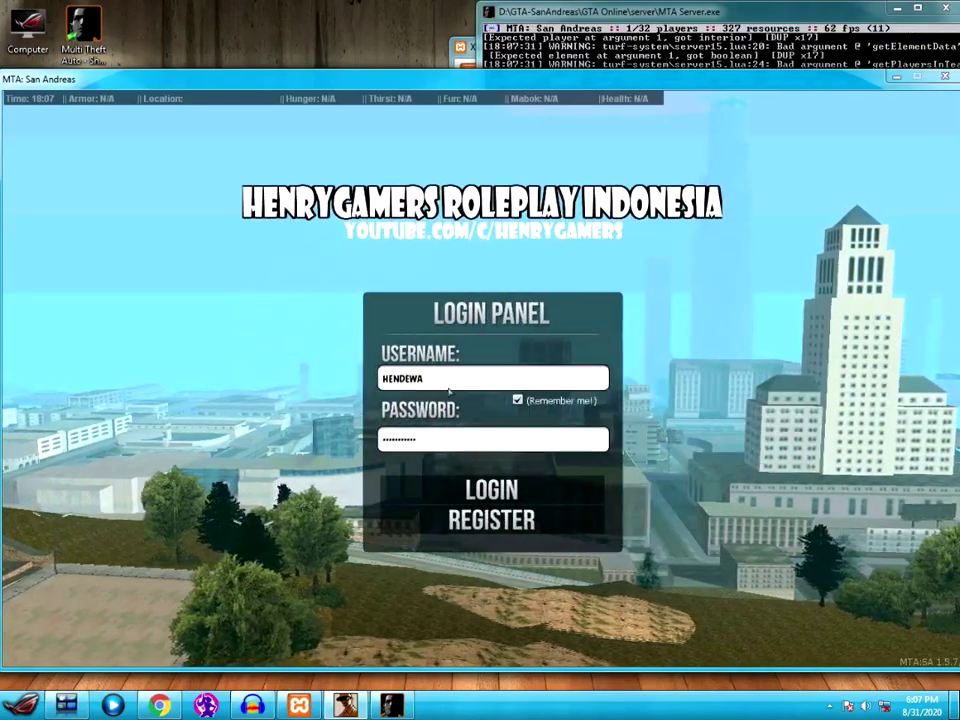
- Open the registration form and enter a username, password and matching retyped password
left_click(461, 522)
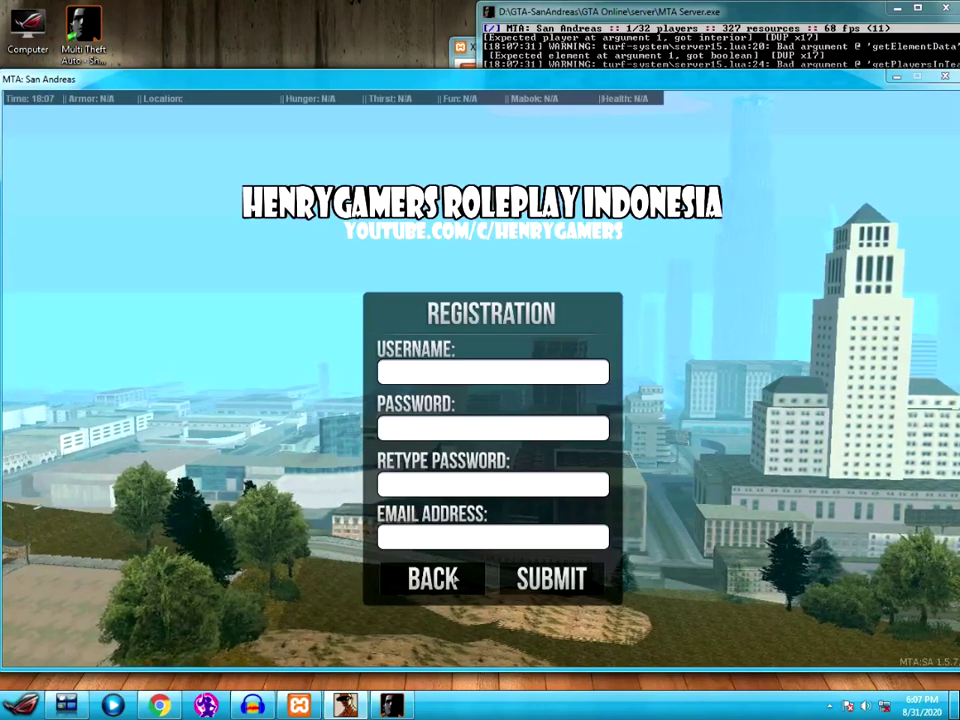
left_click(455, 578)
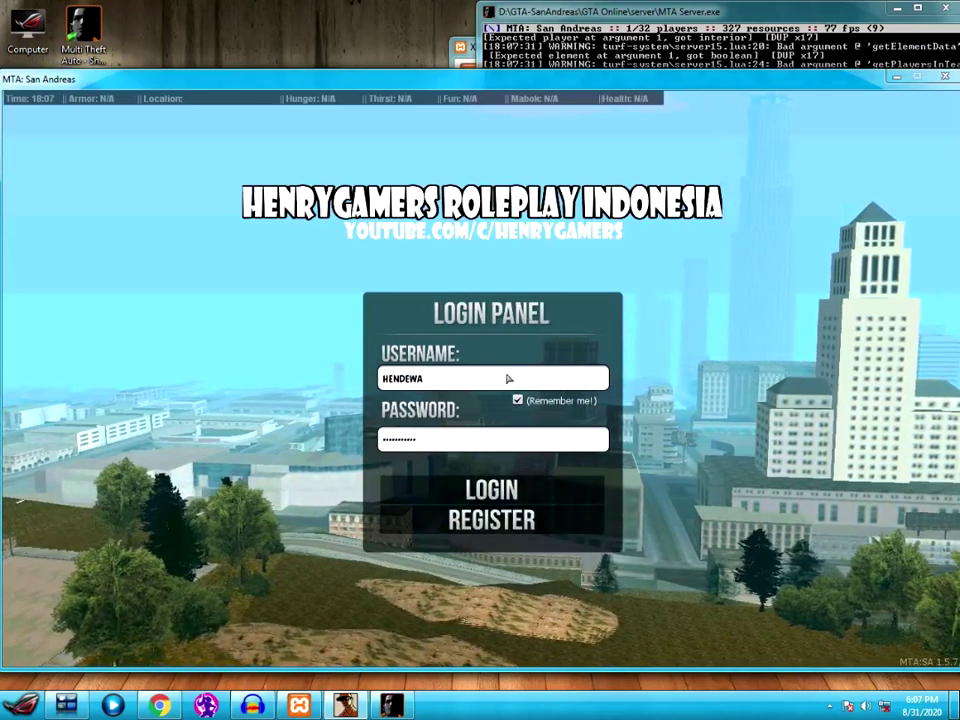
left_click(512, 523)
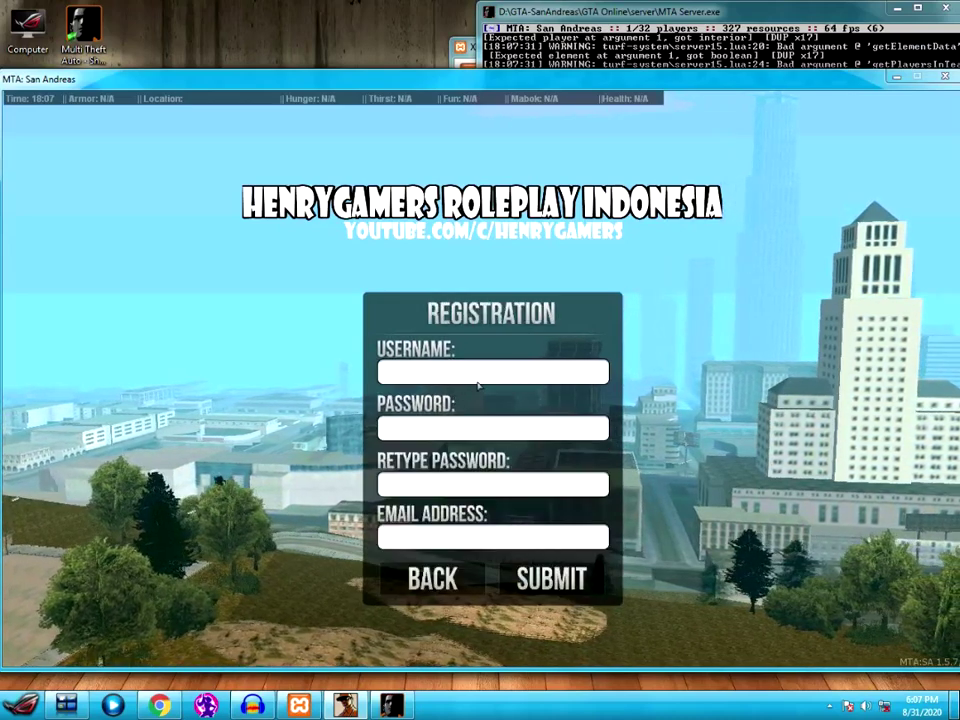
type("HENDEWA")
key("Tab")
type("**********")
key("Tab")
type("**********")
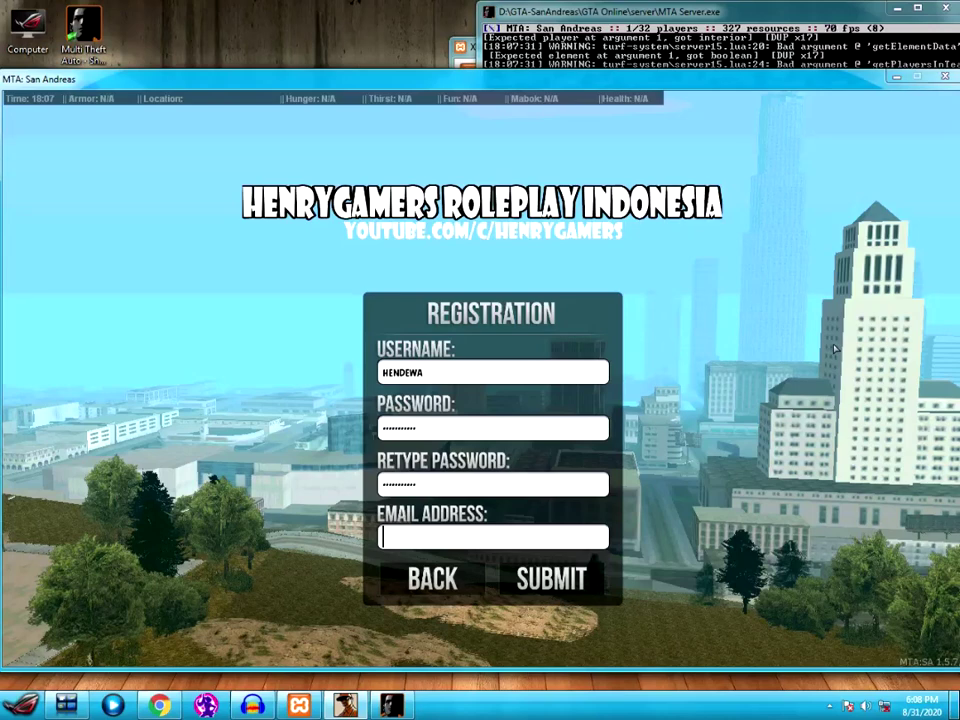
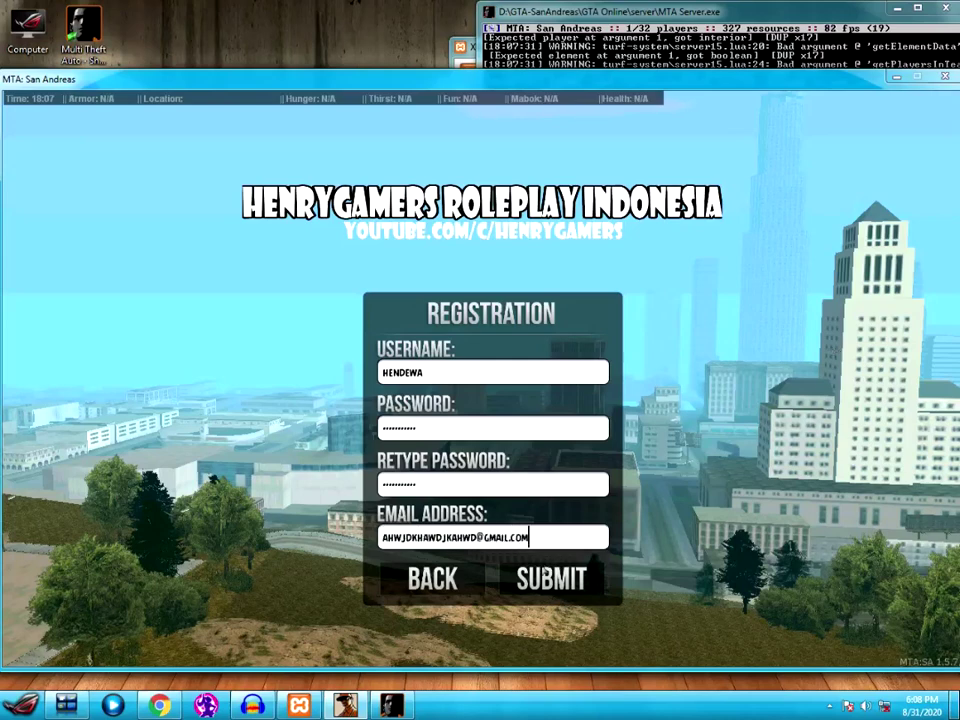
- Fill in the e-mail address, submit the registration, and log in with the new account
left_click(539, 579)
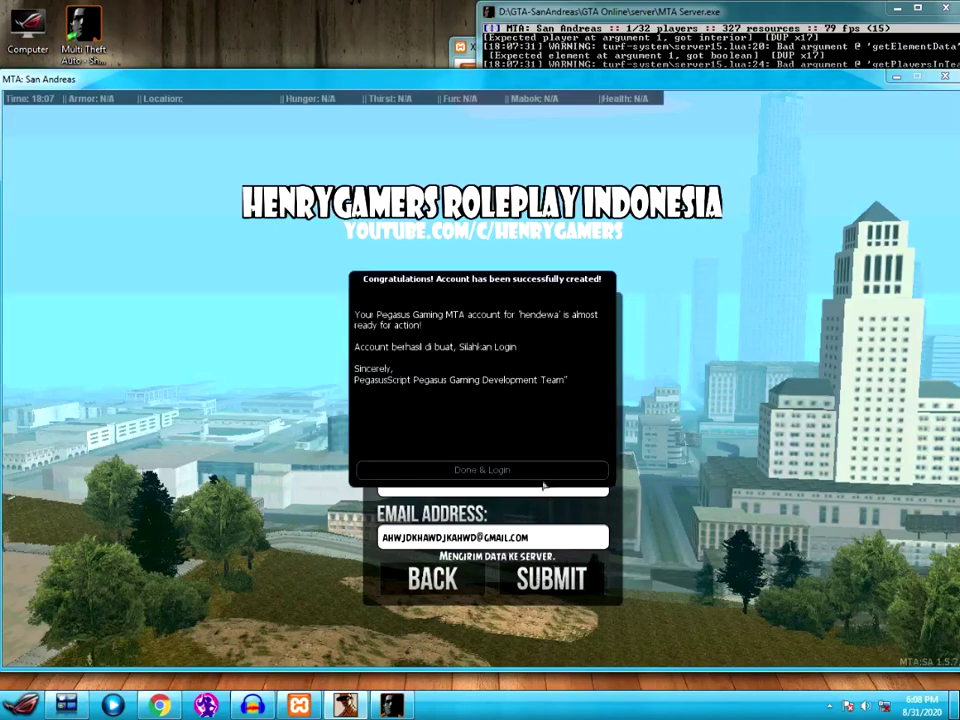
left_click(543, 470)
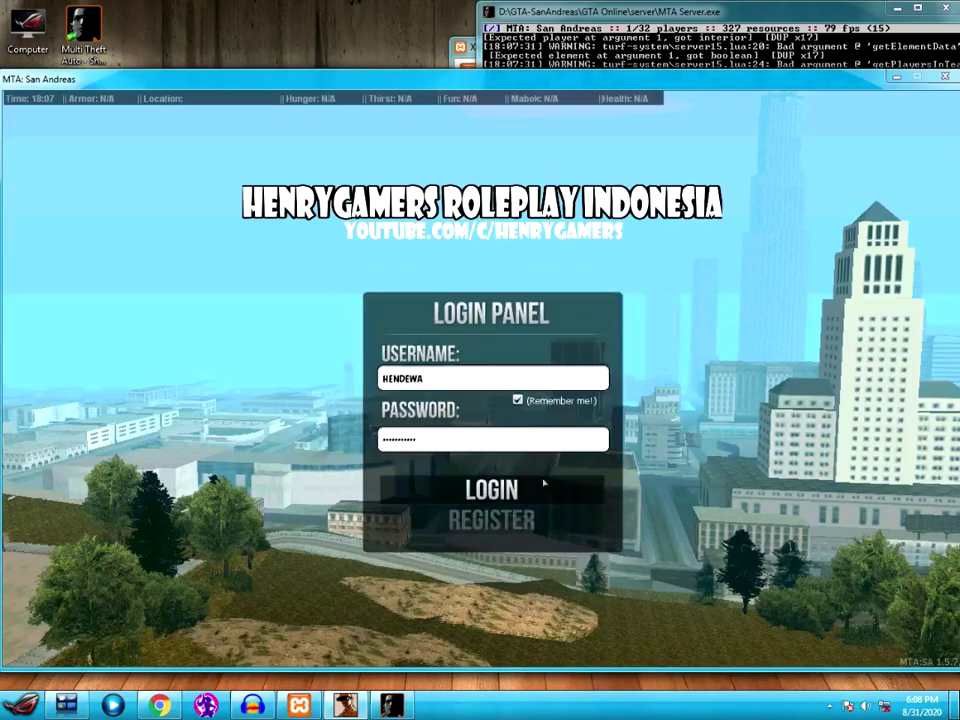
left_click(491, 489)
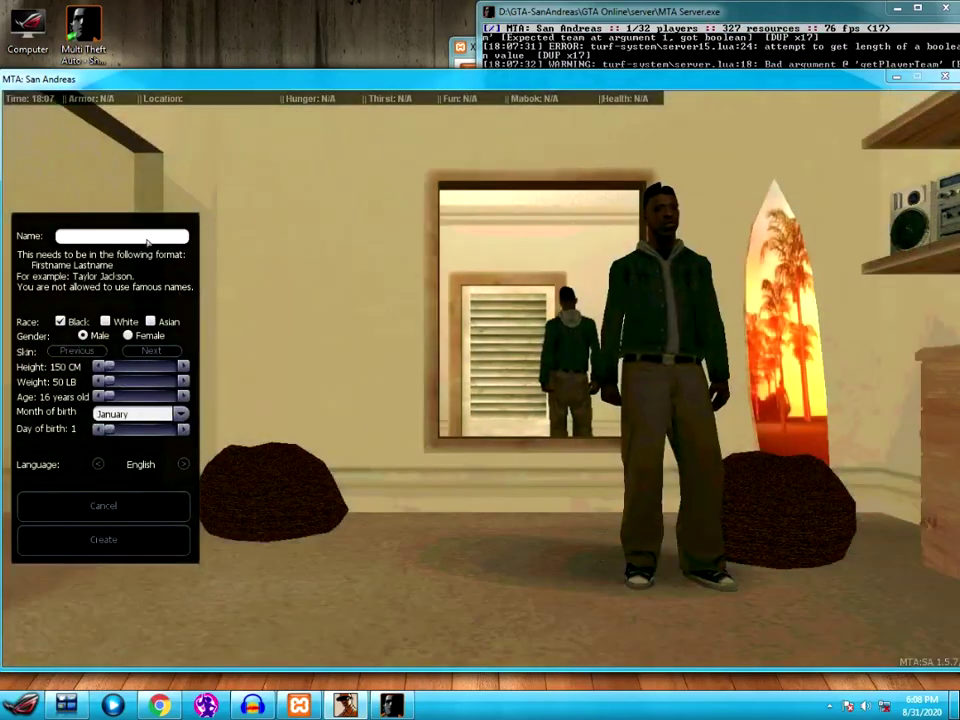
- Enter the character's name and set the race to White
left_click(147, 238)
type("Van")
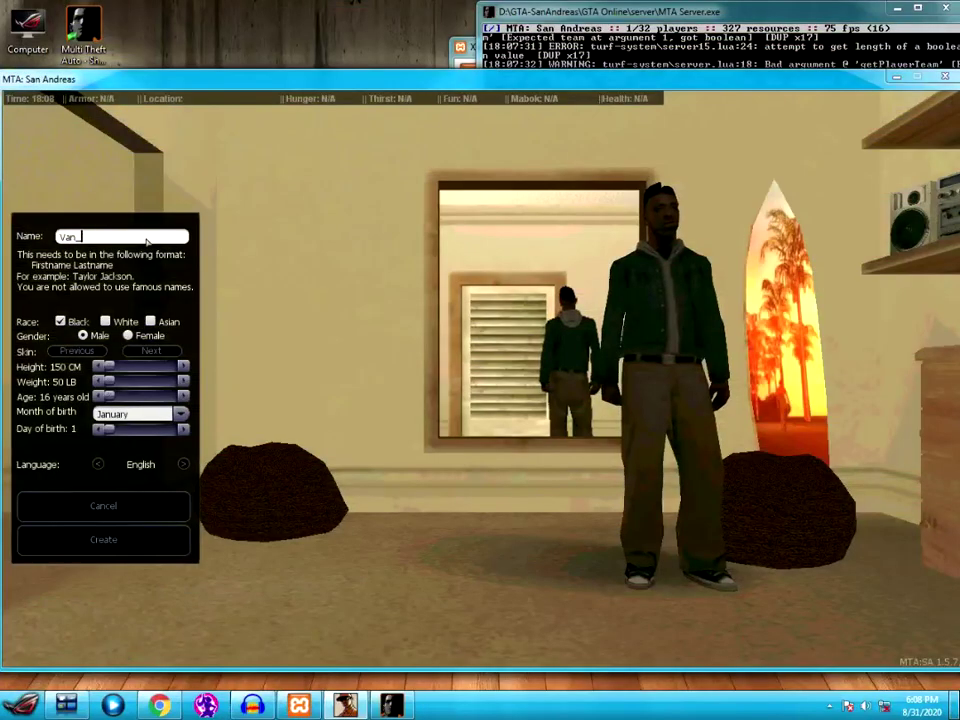
type("Henry")
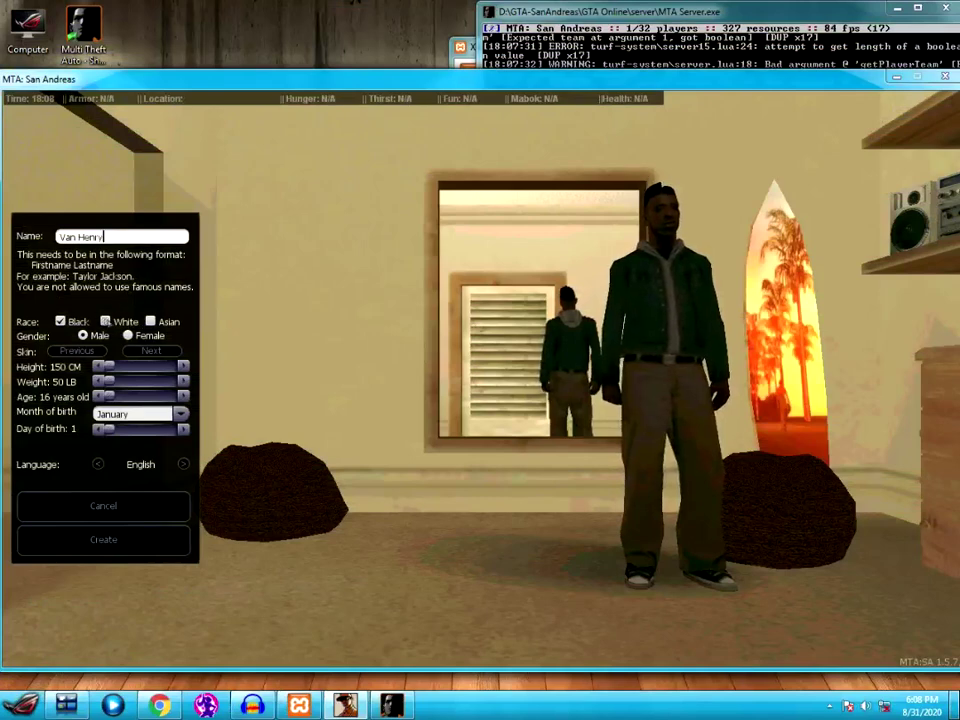
left_click(105, 321)
- Choose the grey ROCKSTAR hoodie skin for the character
left_click(144, 358)
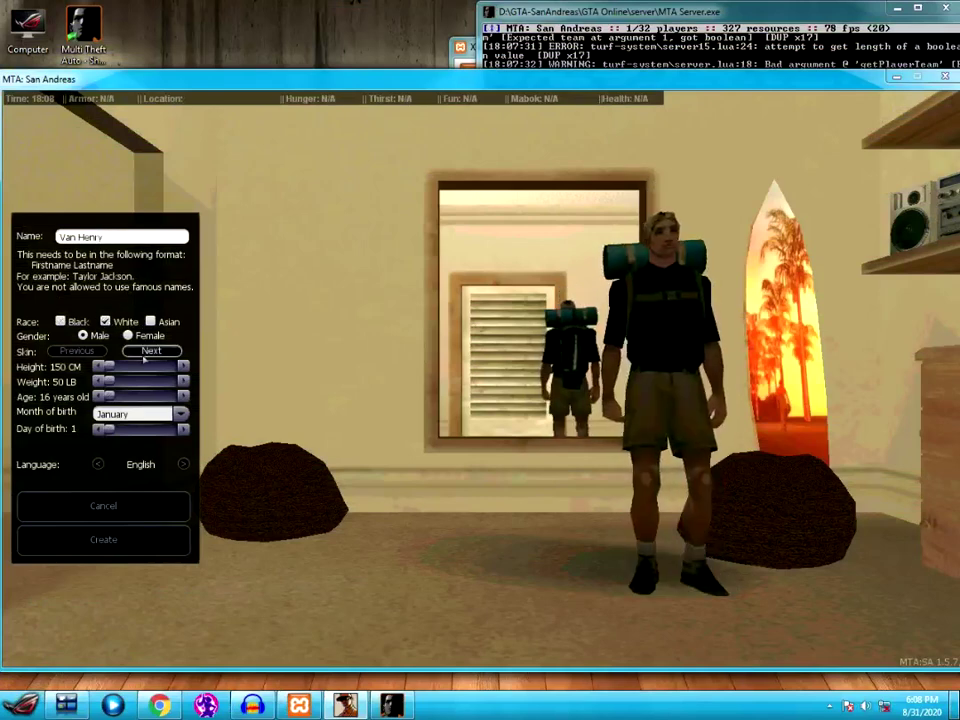
left_click(144, 358)
left_click(144, 358)
left_click(144, 358)
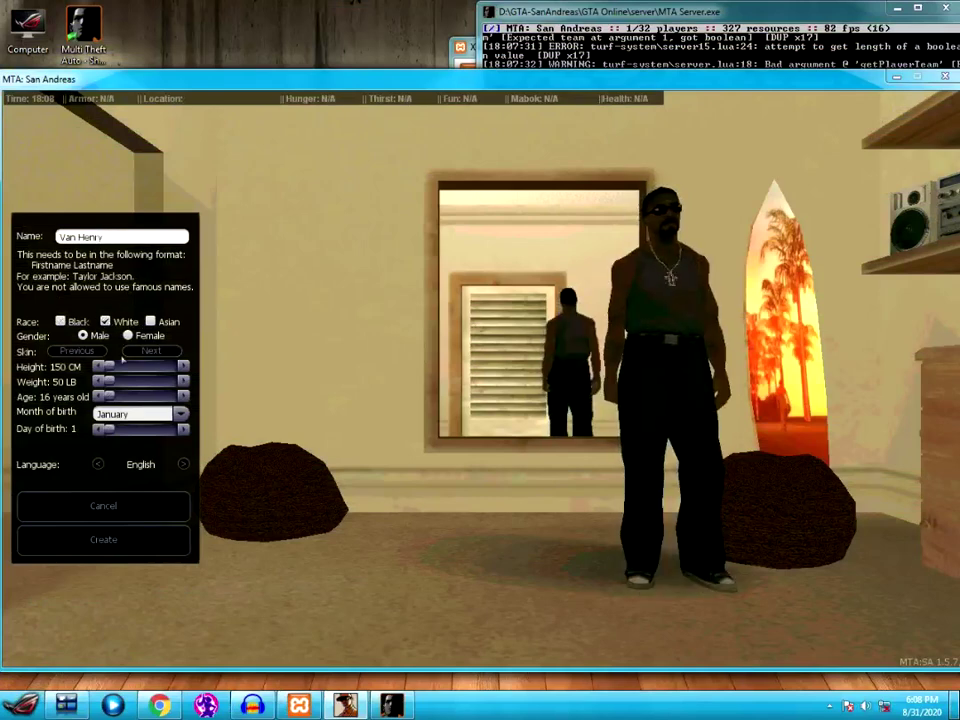
left_click(77, 351)
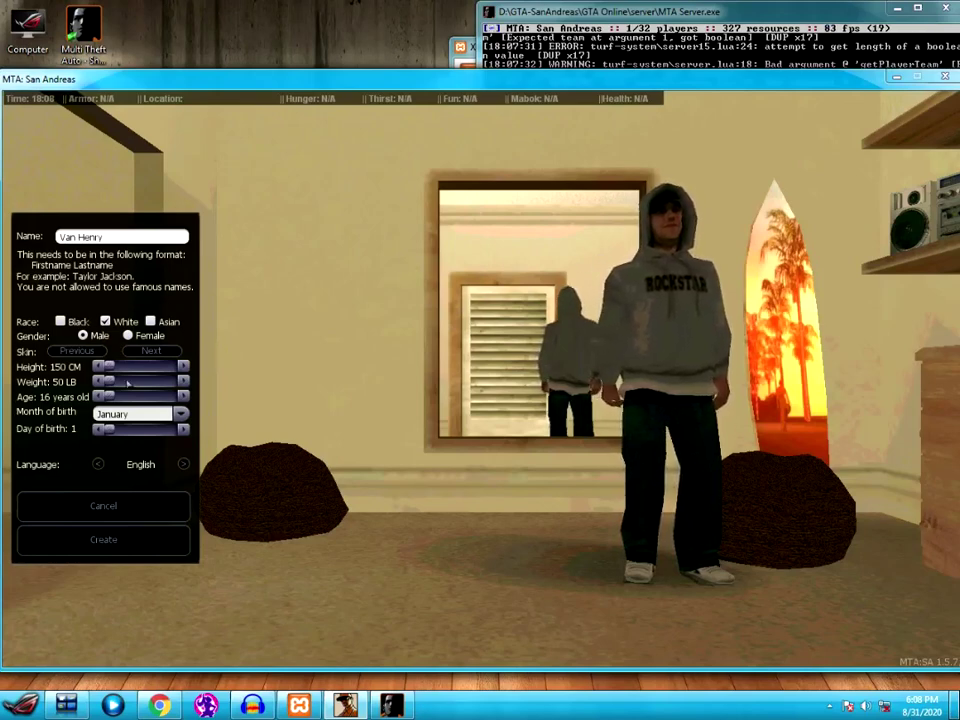
- Set height to 200 CM, weight 150 LB, age 96 and day of birth 31
left_click_drag(103, 366, 172, 366)
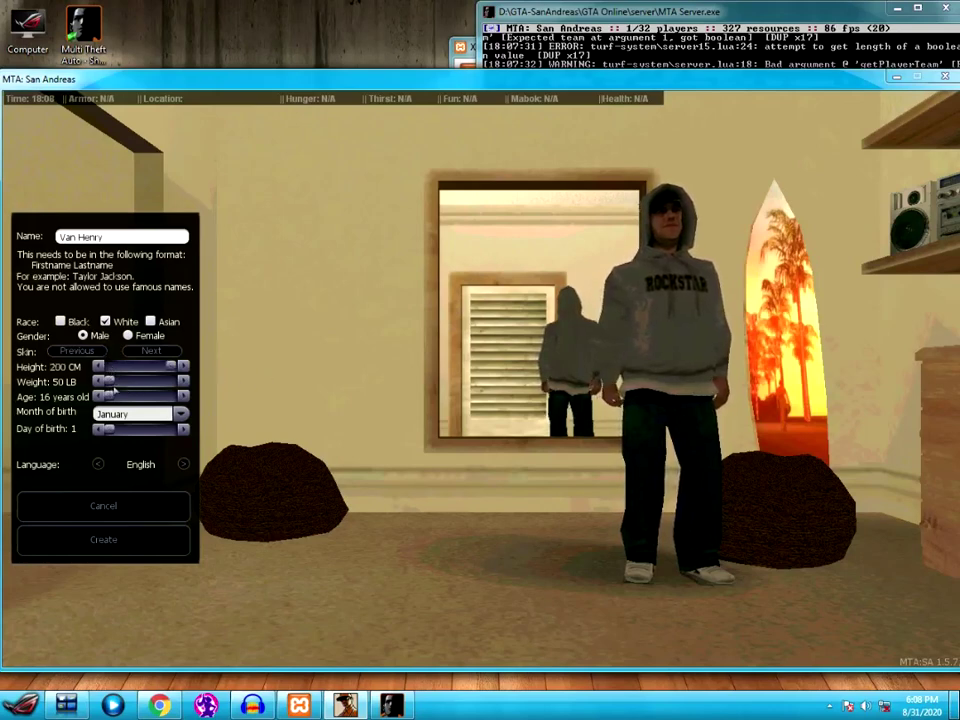
left_click_drag(111, 383, 250, 387)
left_click_drag(110, 396, 176, 397)
left_click_drag(112, 429, 225, 431)
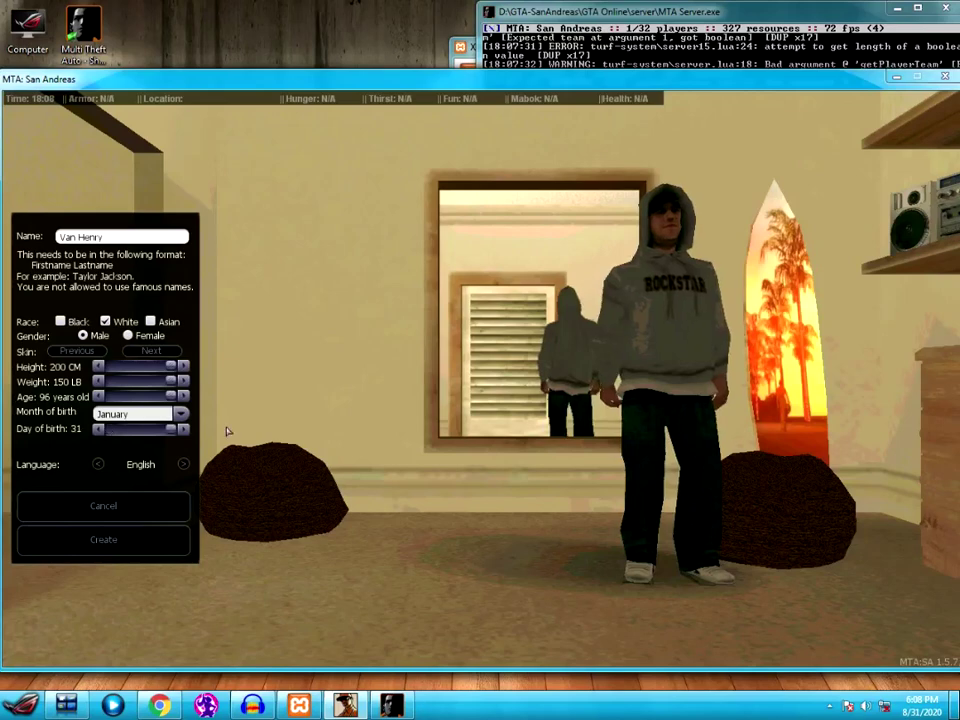
- Cycle through the language list until English is selected, then create the character
left_click(184, 465)
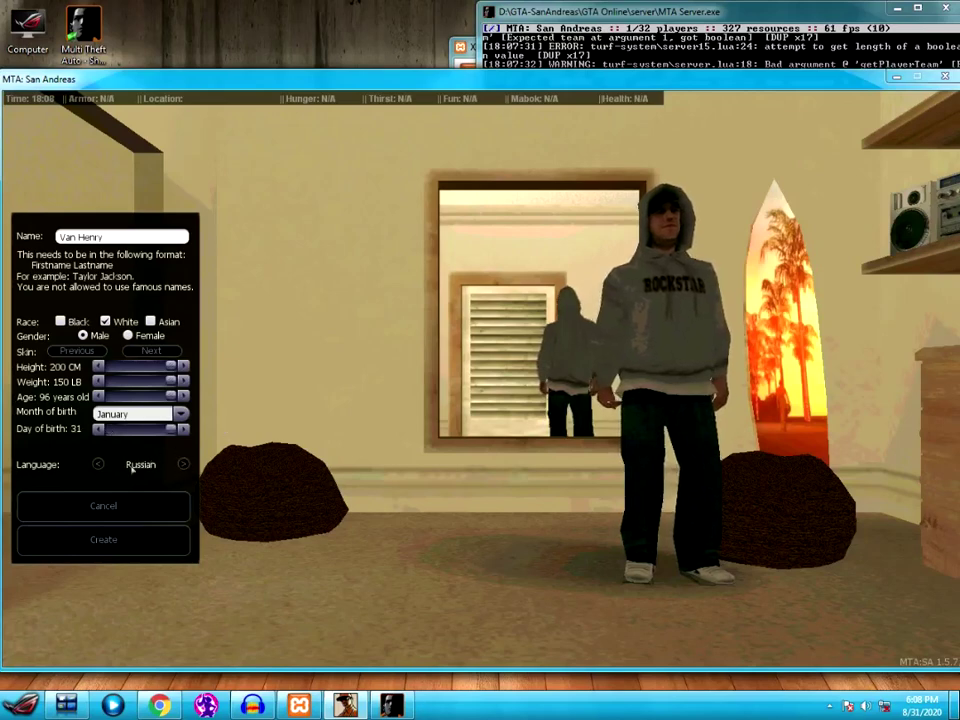
left_click(184, 465)
left_click(184, 465)
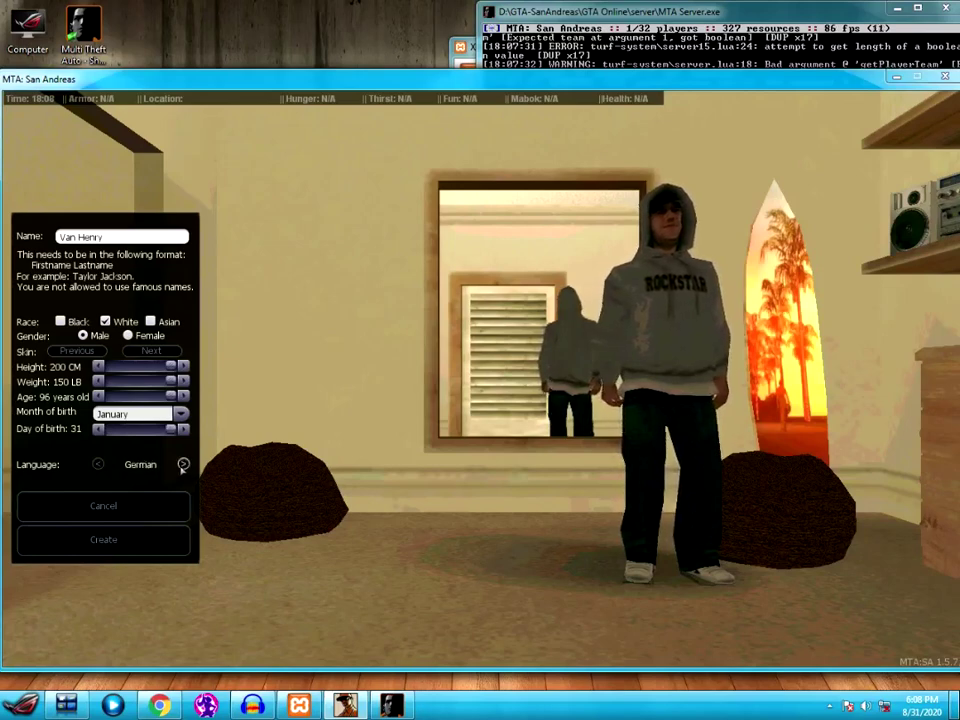
left_click(184, 465)
left_click(184, 465)
left_click(184, 465)
left_click(184, 465)
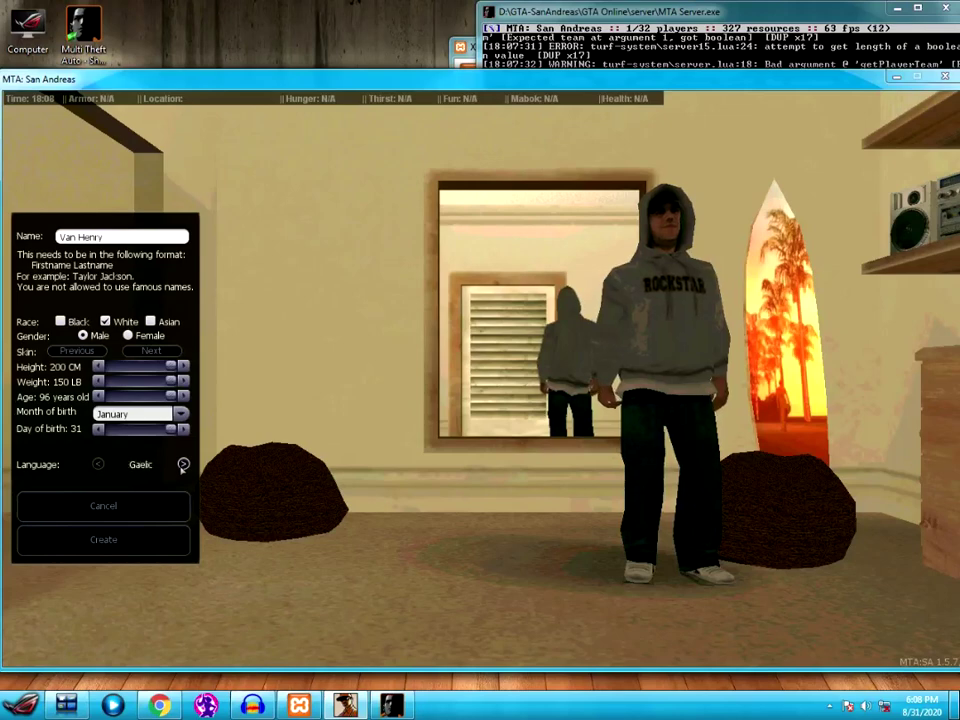
left_click(97, 464)
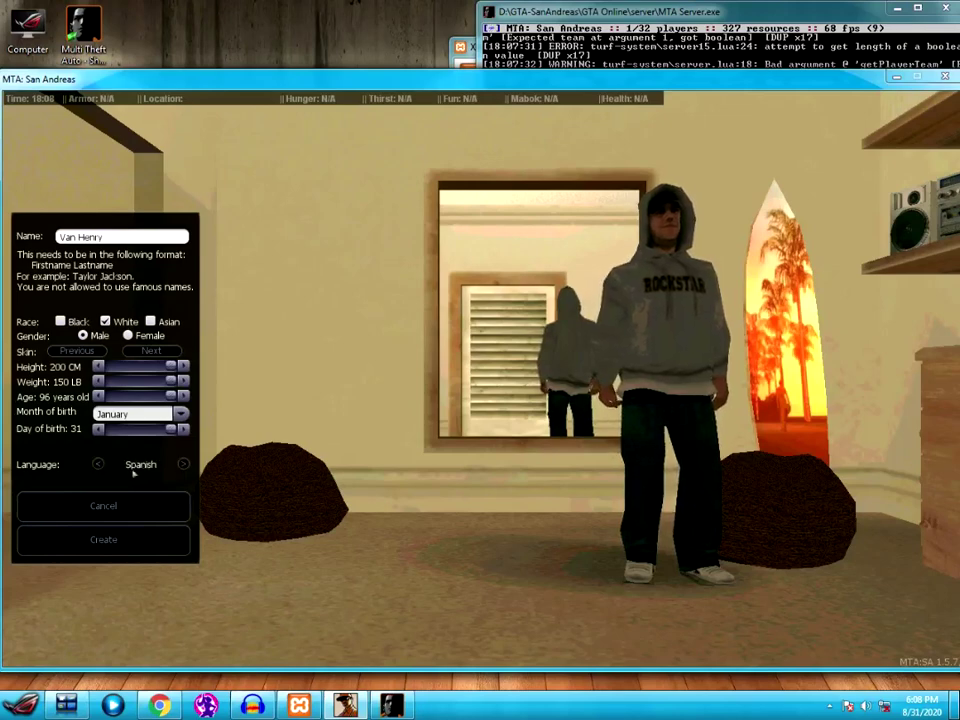
left_click(184, 465)
left_click(184, 465)
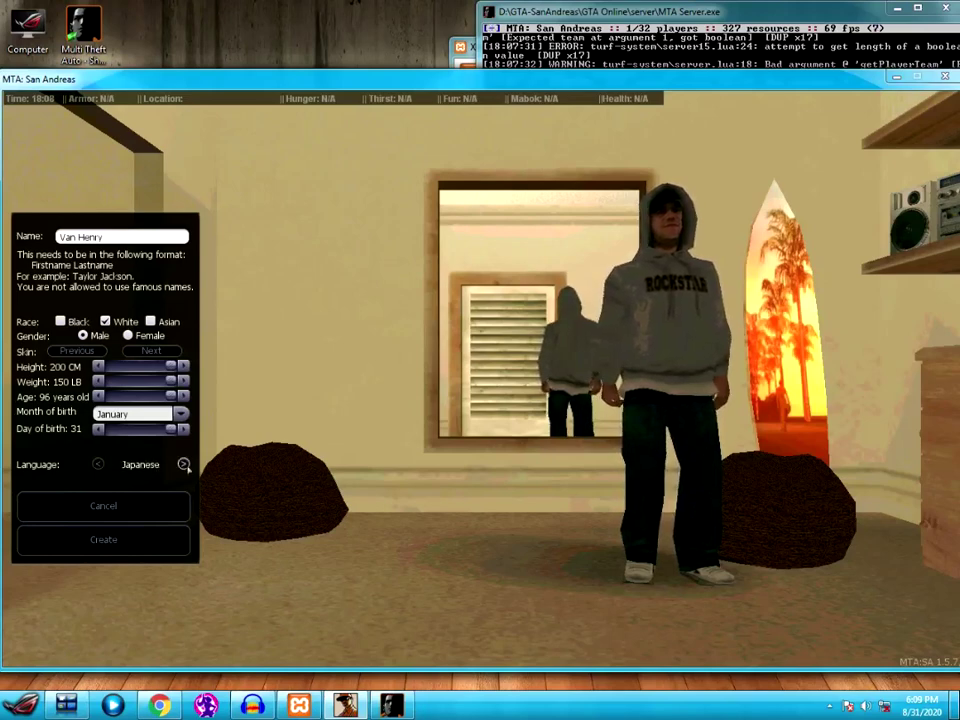
left_click(184, 465)
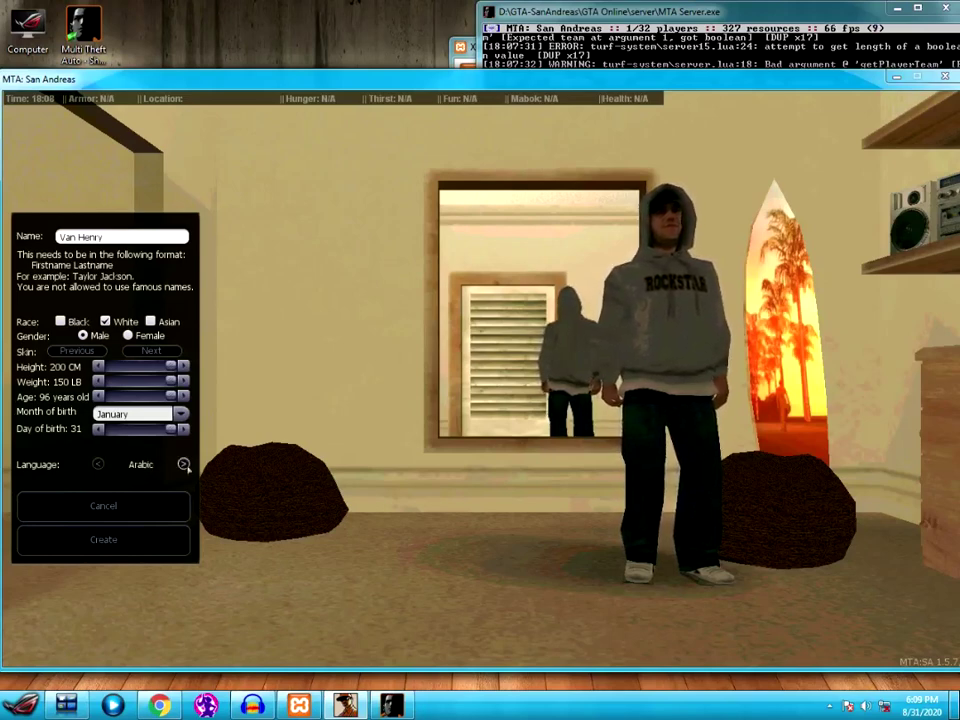
left_click(184, 465)
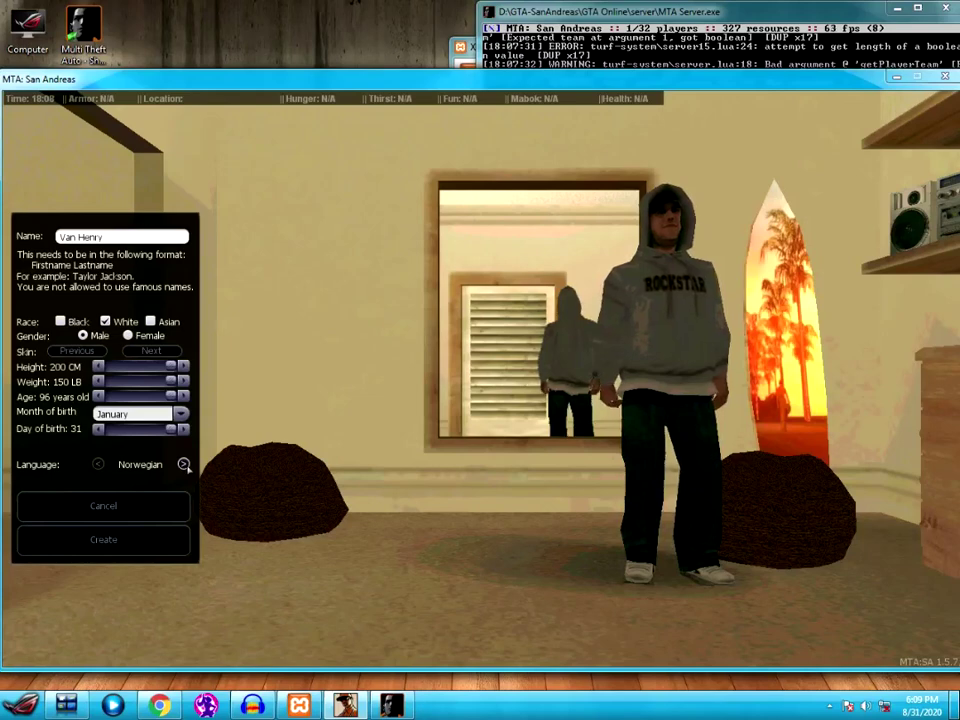
left_click(184, 465)
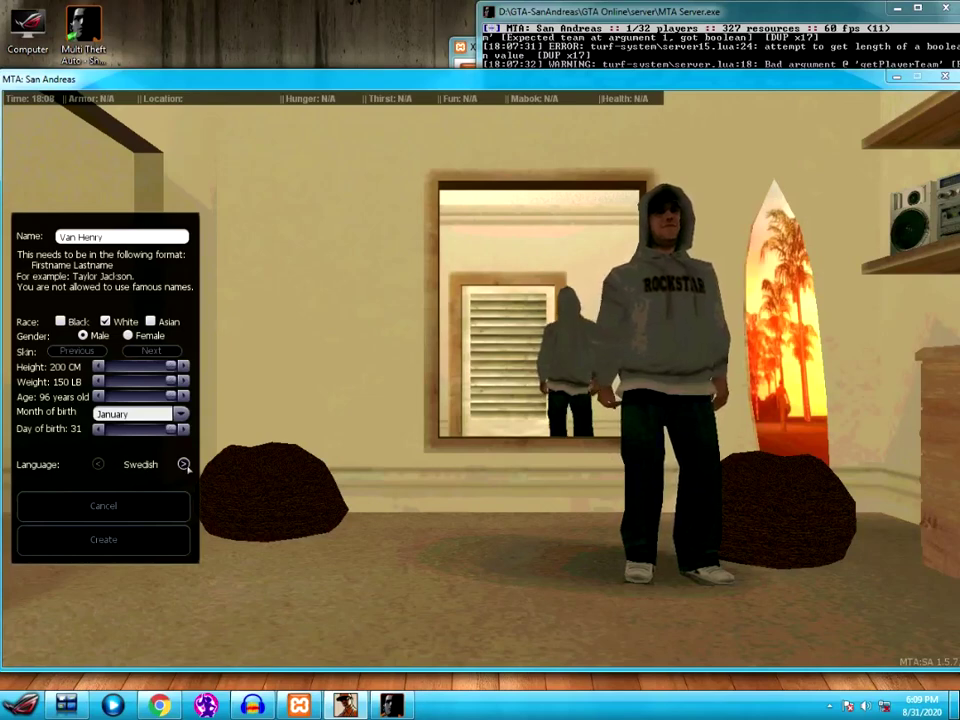
left_click(184, 465)
left_click(184, 465)
left_click(184, 465)
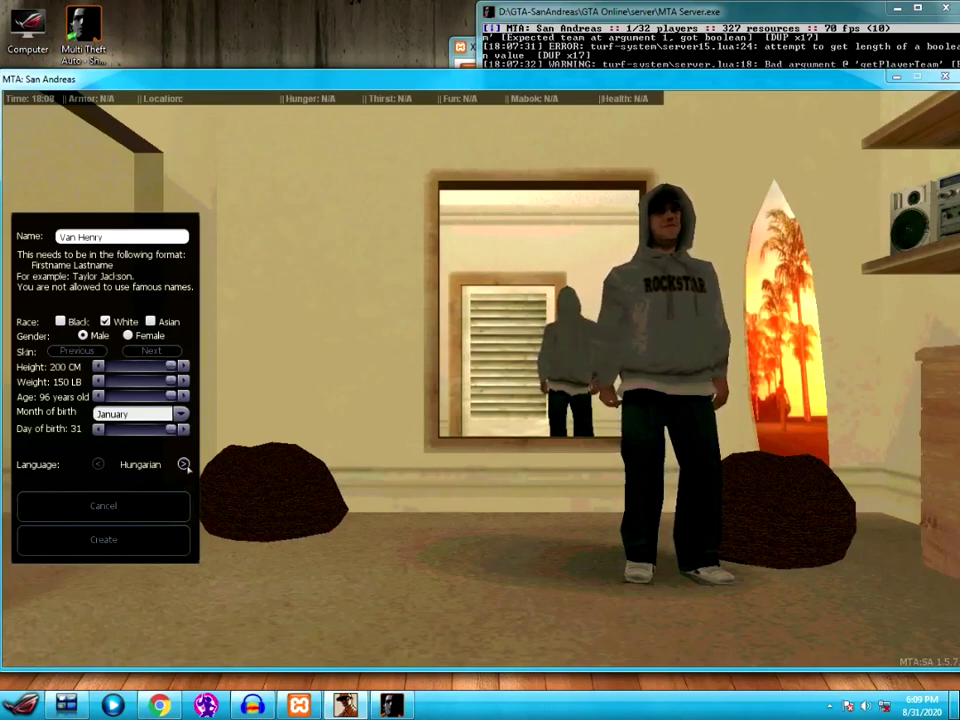
left_click(184, 465)
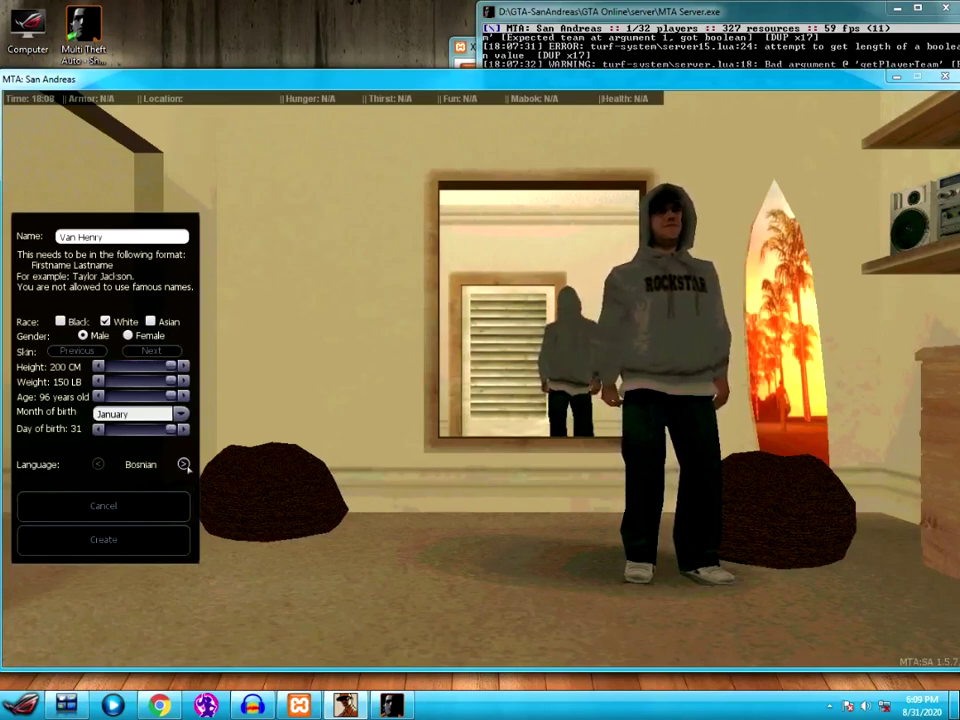
left_click(184, 465)
left_click(184, 465)
left_click(184, 465)
left_click(184, 465)
left_click(184, 465)
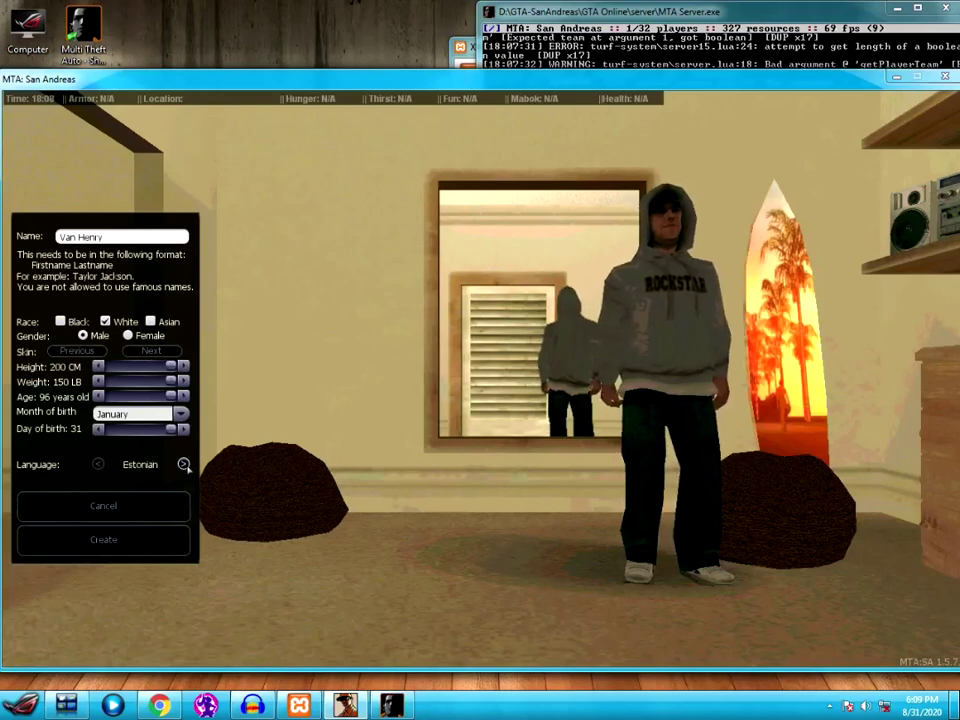
left_click(98, 464)
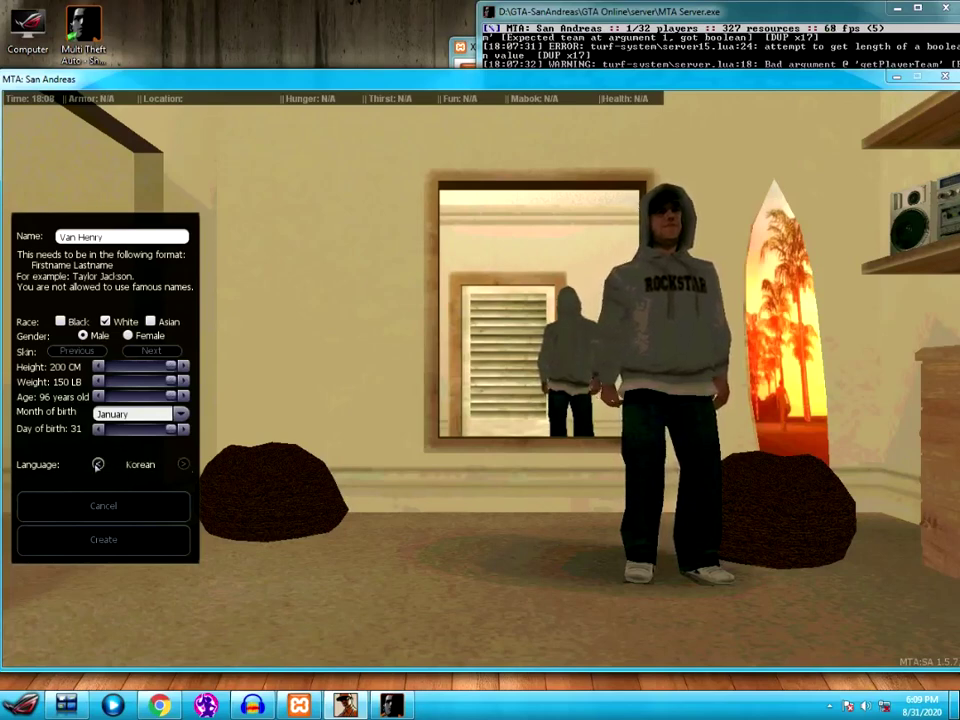
left_click(98, 464)
left_click(98, 464)
left_click(98, 464)
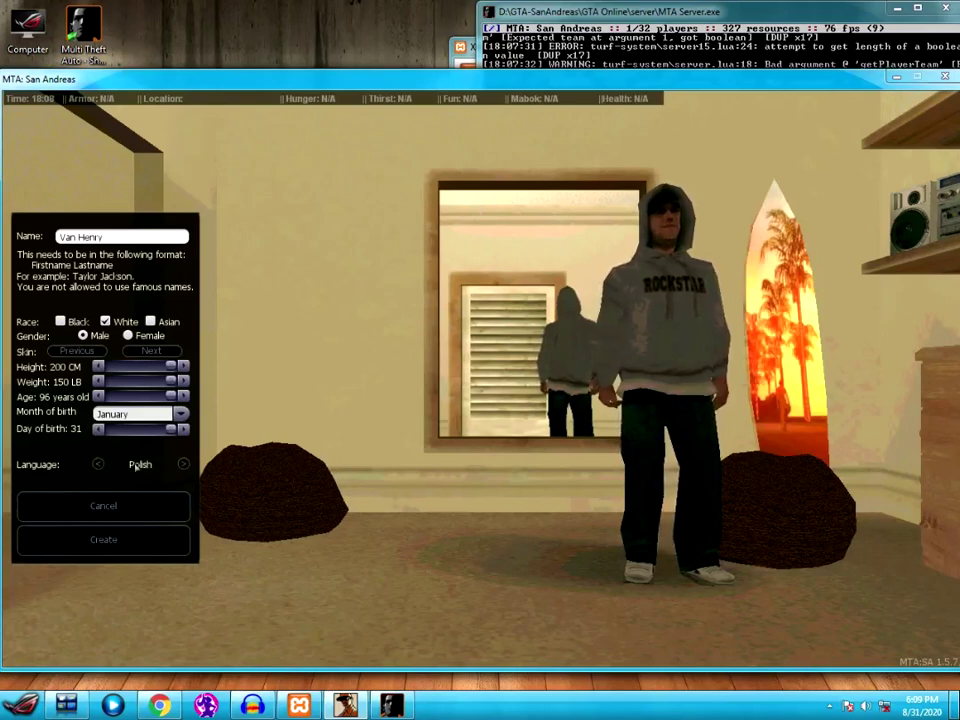
left_click(184, 464)
left_click(184, 464)
left_click(184, 464)
left_click(184, 464)
left_click(184, 464)
left_click(184, 464)
left_click(184, 464)
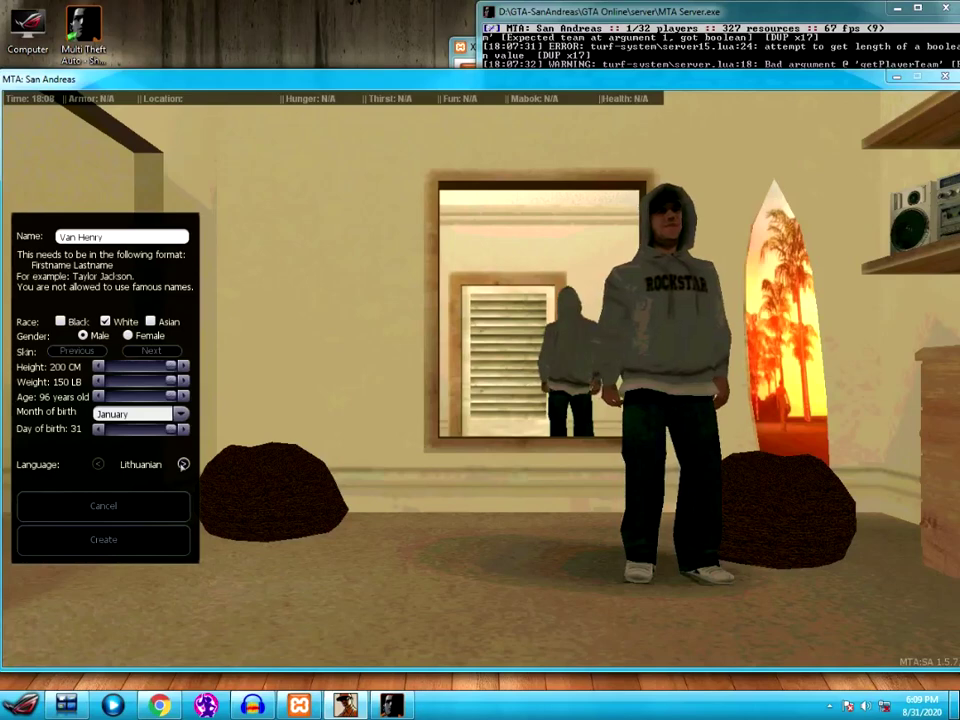
left_click(184, 464)
left_click(184, 464)
left_click(184, 464)
left_click(184, 464)
left_click(184, 464)
left_click(98, 464)
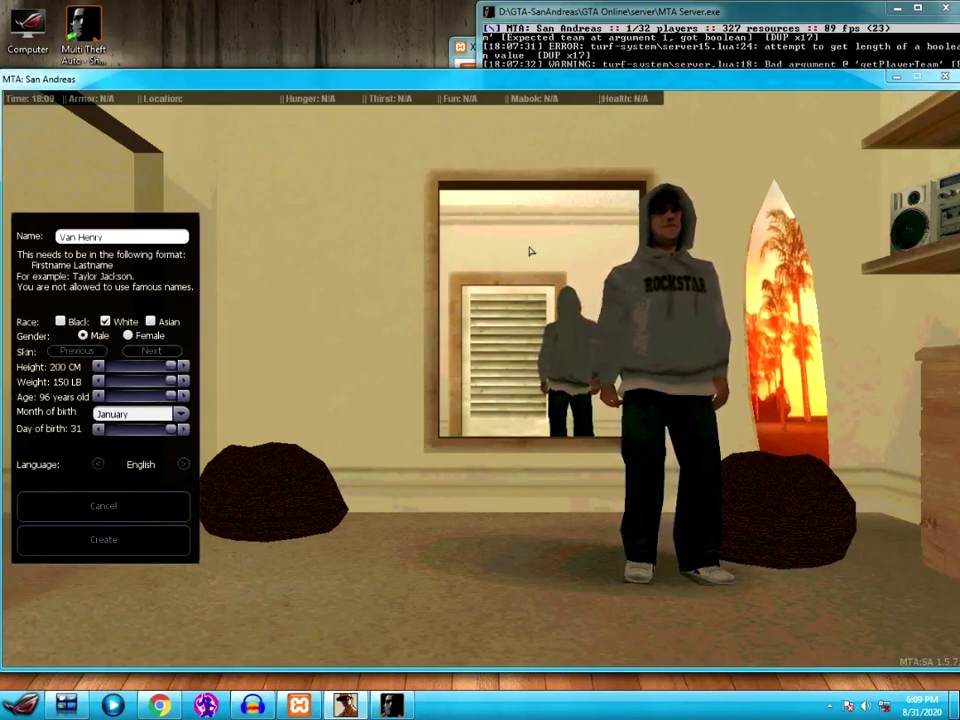
left_click(124, 538)
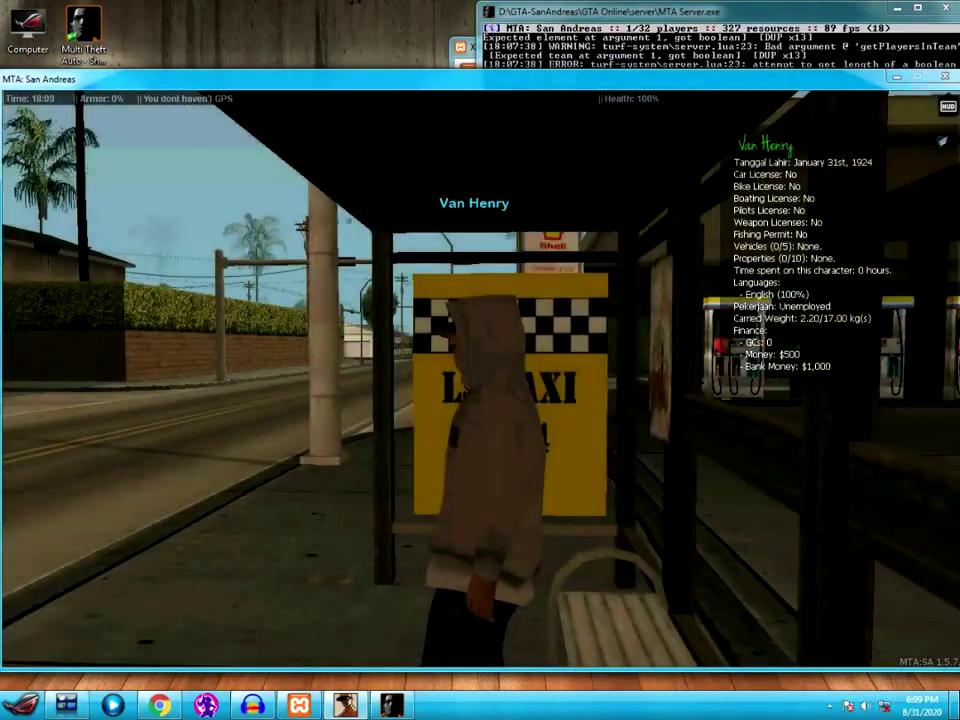
- Walk the character around the gas station past the shop NPC, then switch to the browser
key("w")
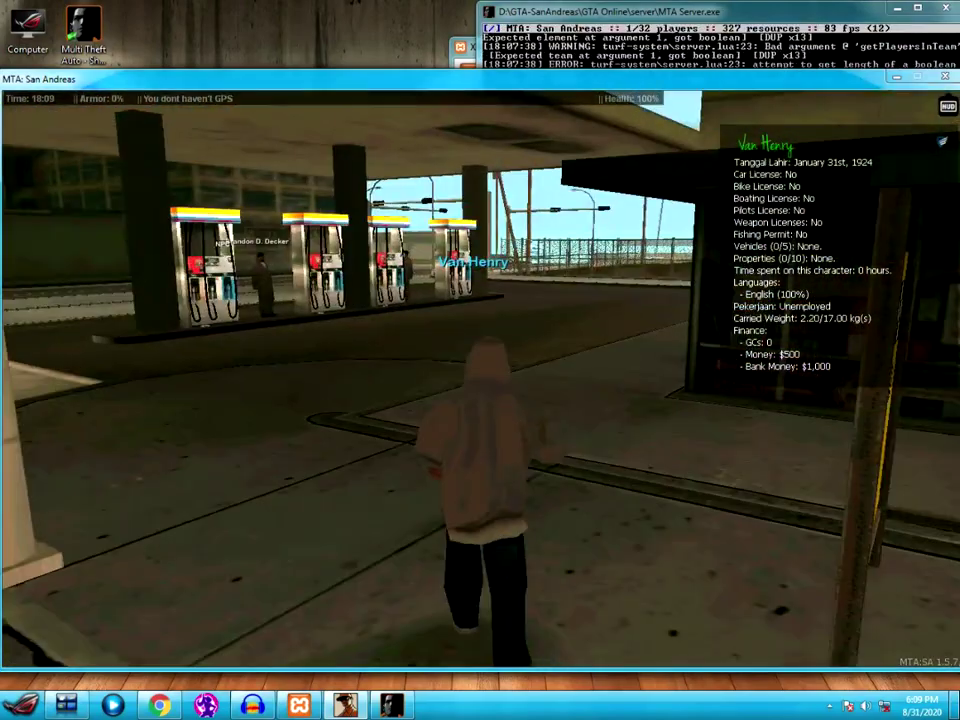
key("w")
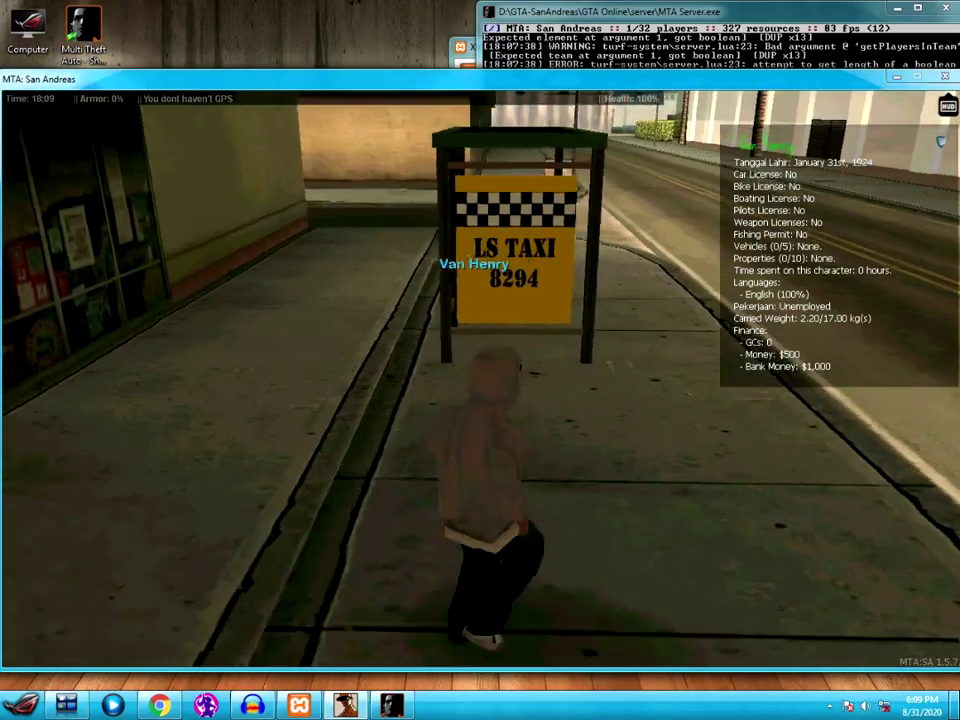
key("w")
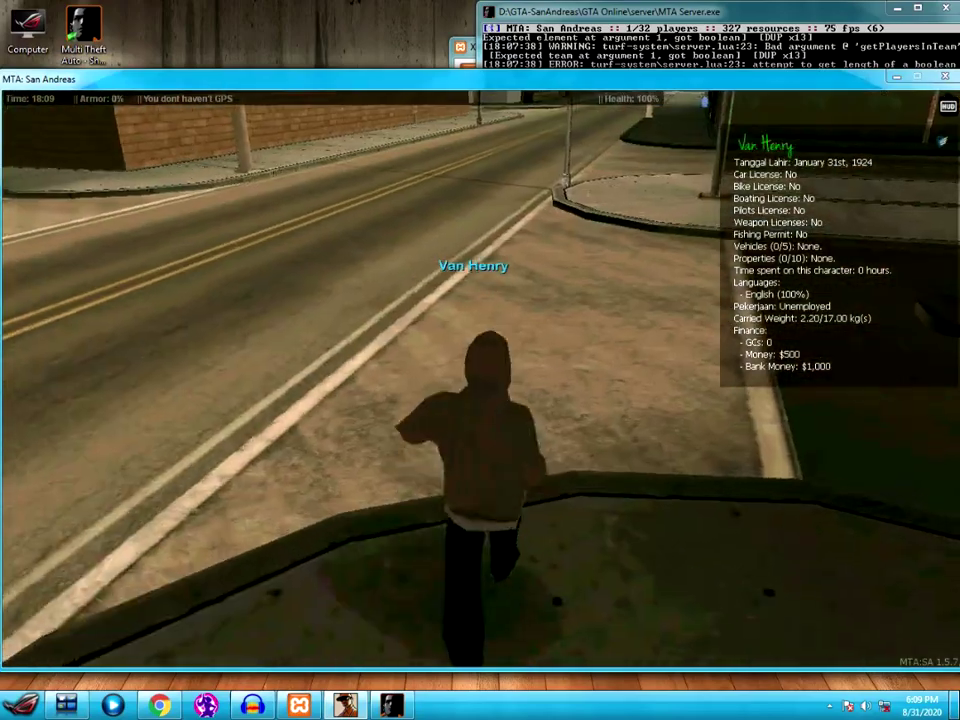
key("w")
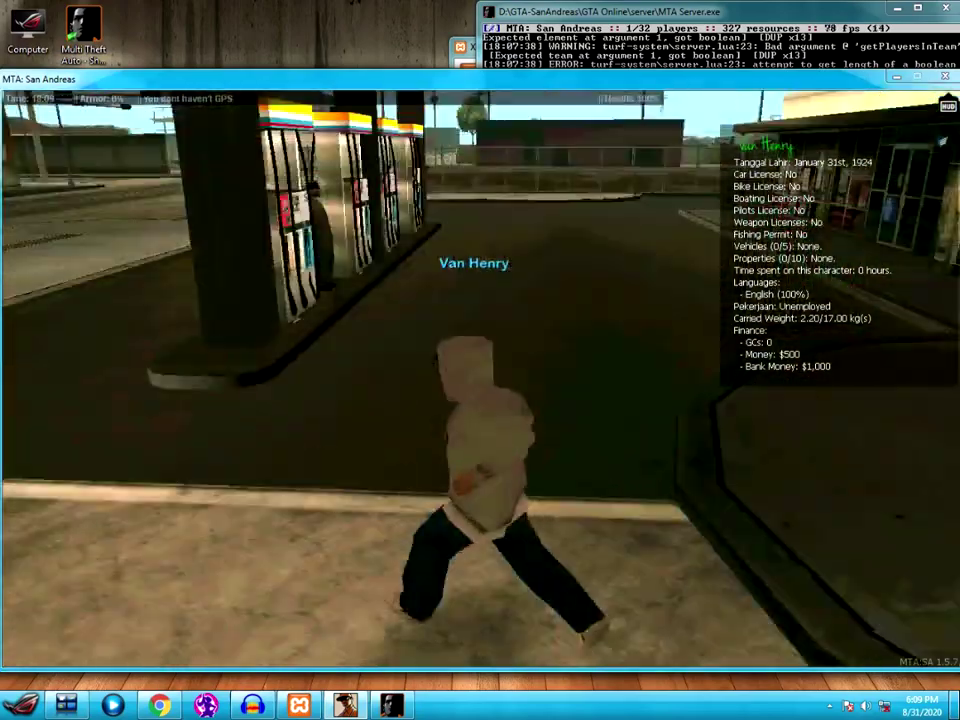
key("w")
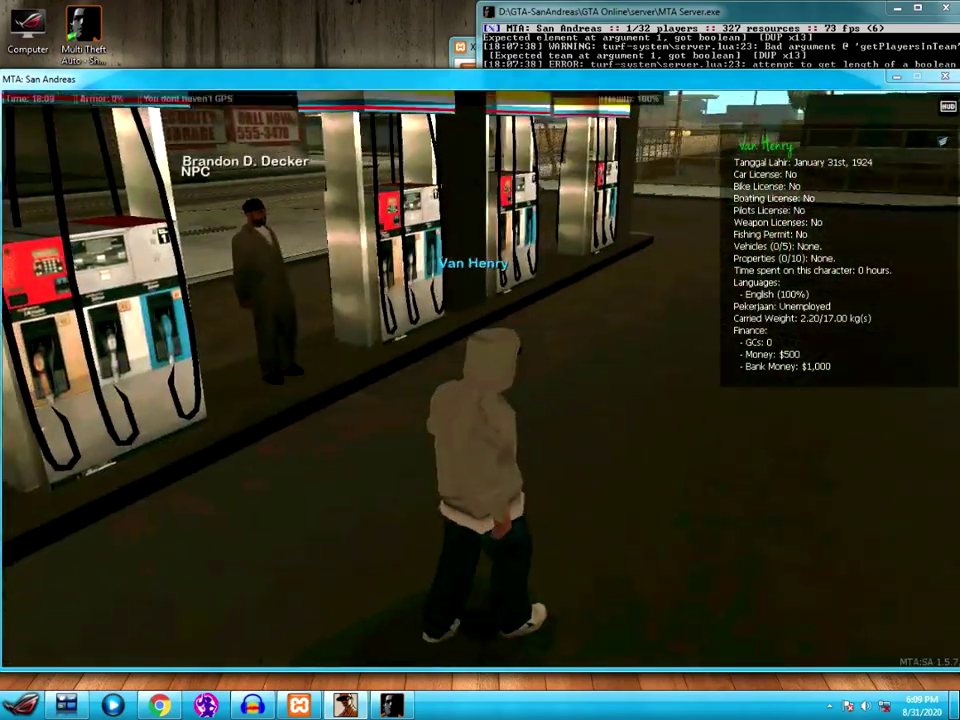
key("w")
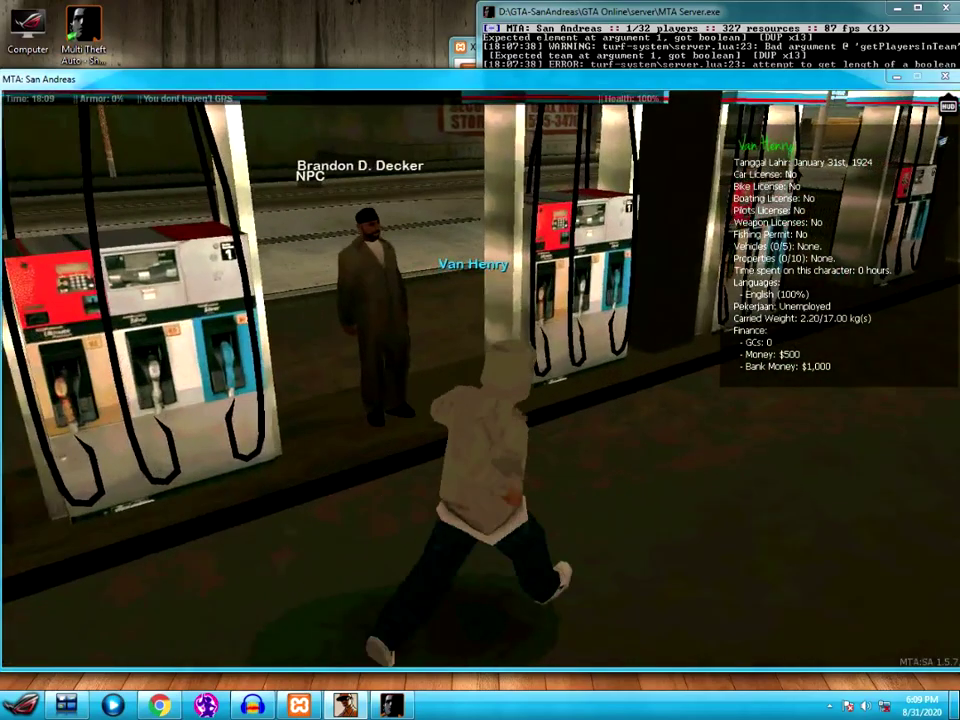
key("w")
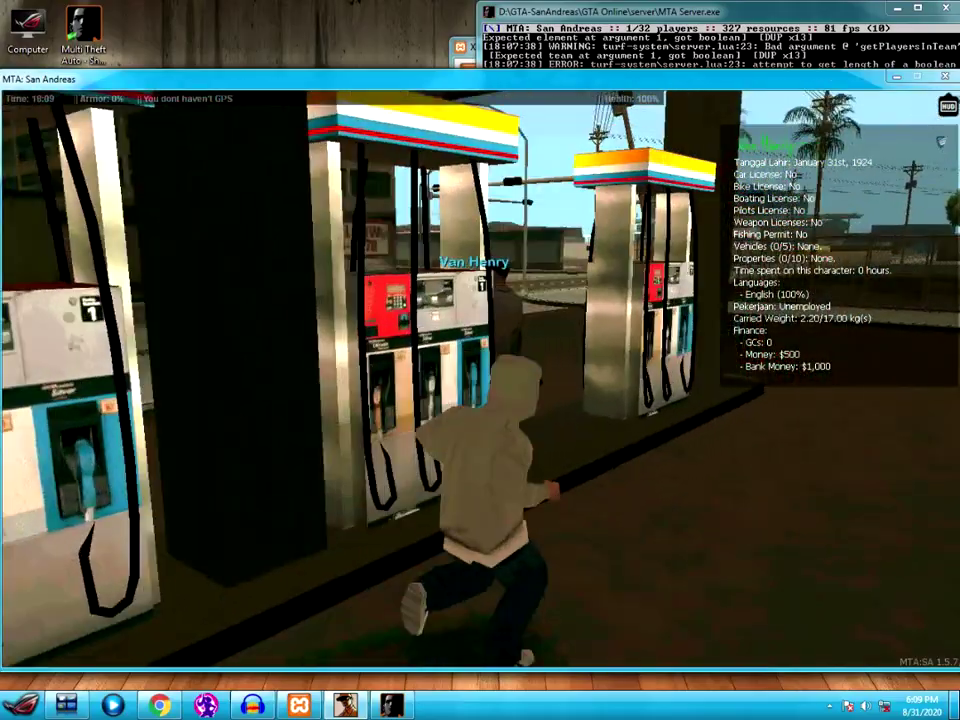
key("w")
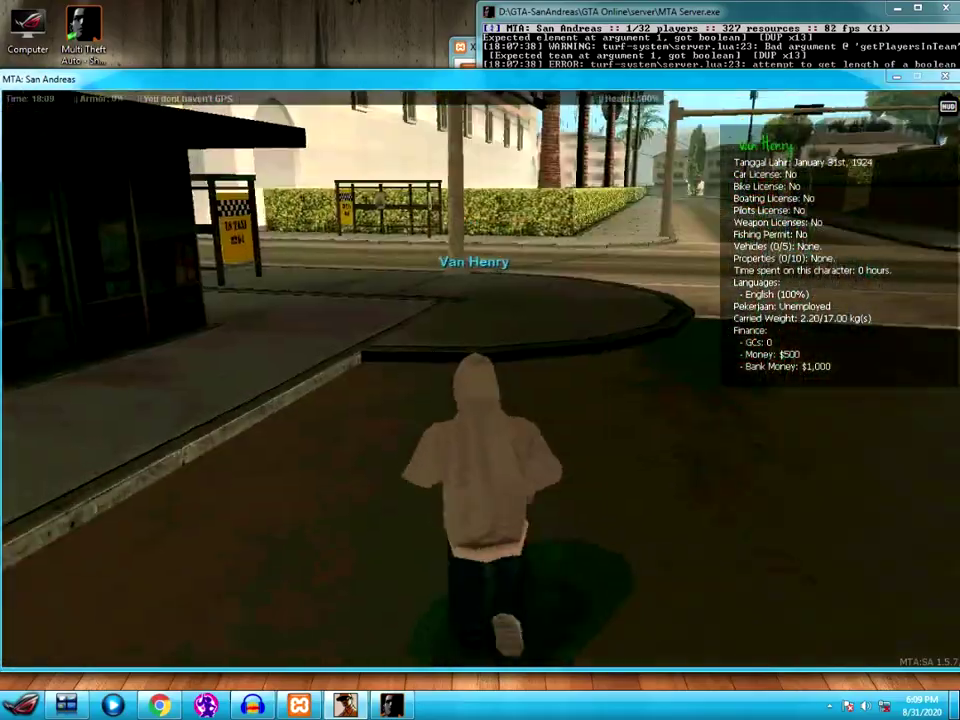
key("w")
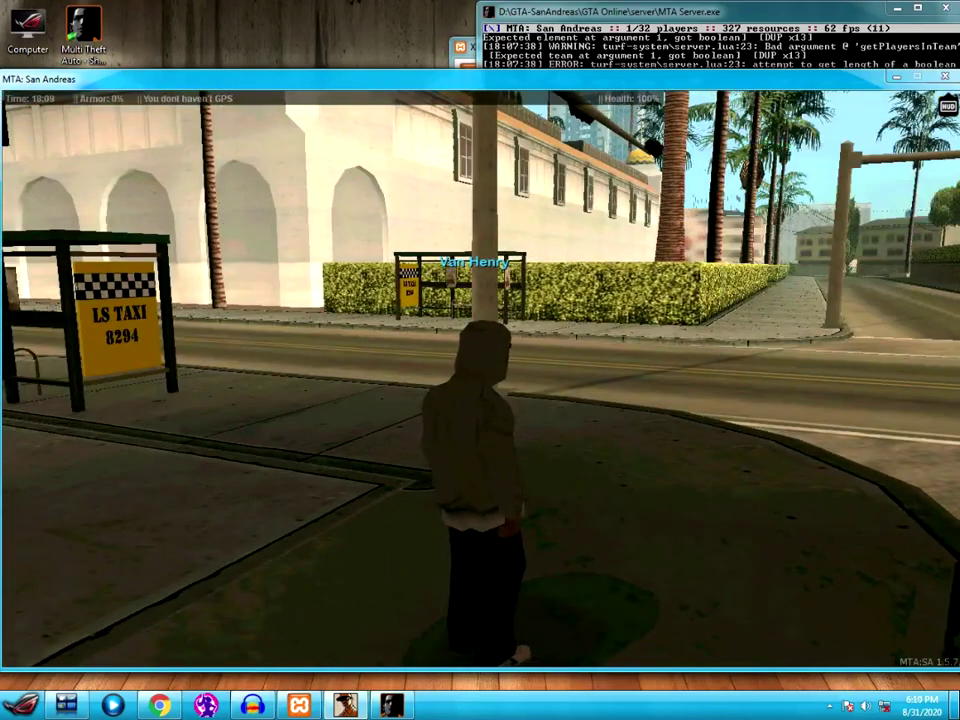
key("alt+Tab")
key("alt+Tab")
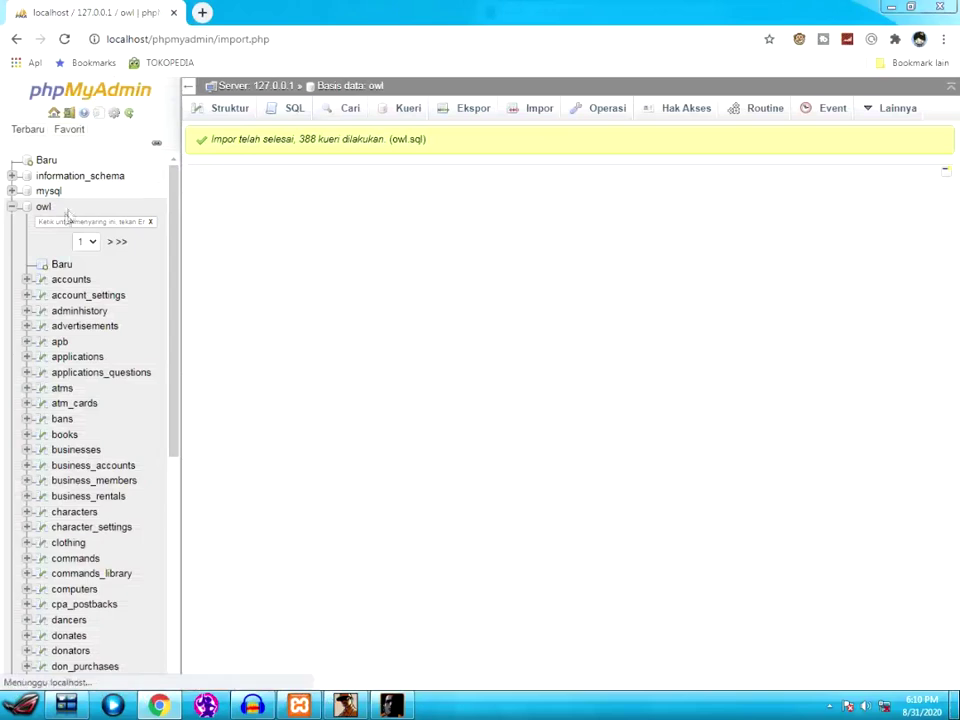
- Change the account's admin value in the accounts table from 0 to 10, then return to the game
left_click(66, 281)
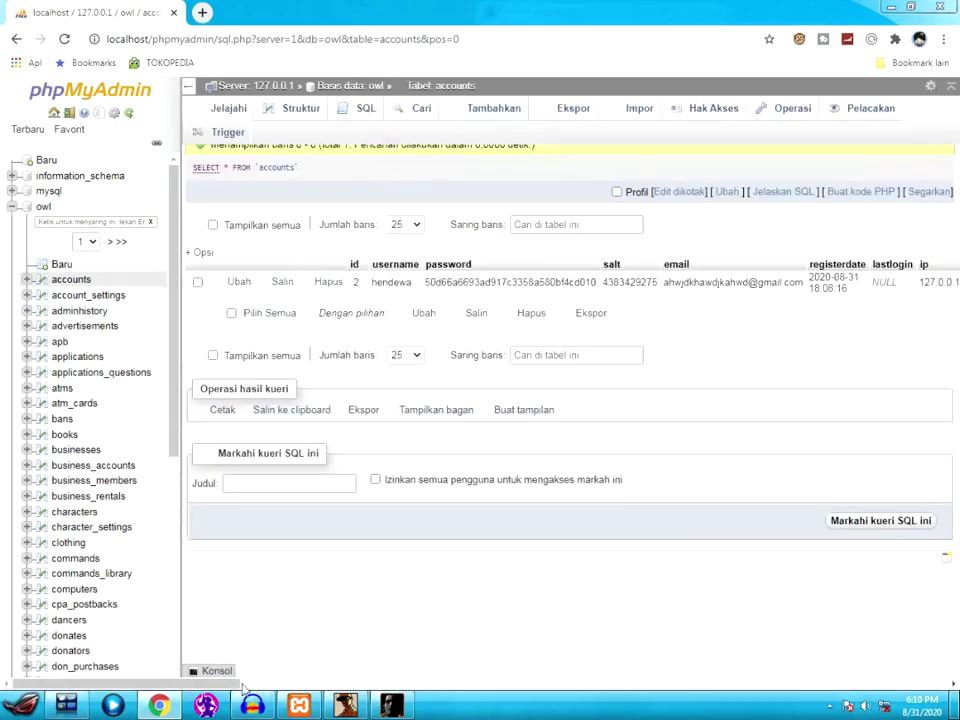
left_click_drag(330, 686, 338, 687)
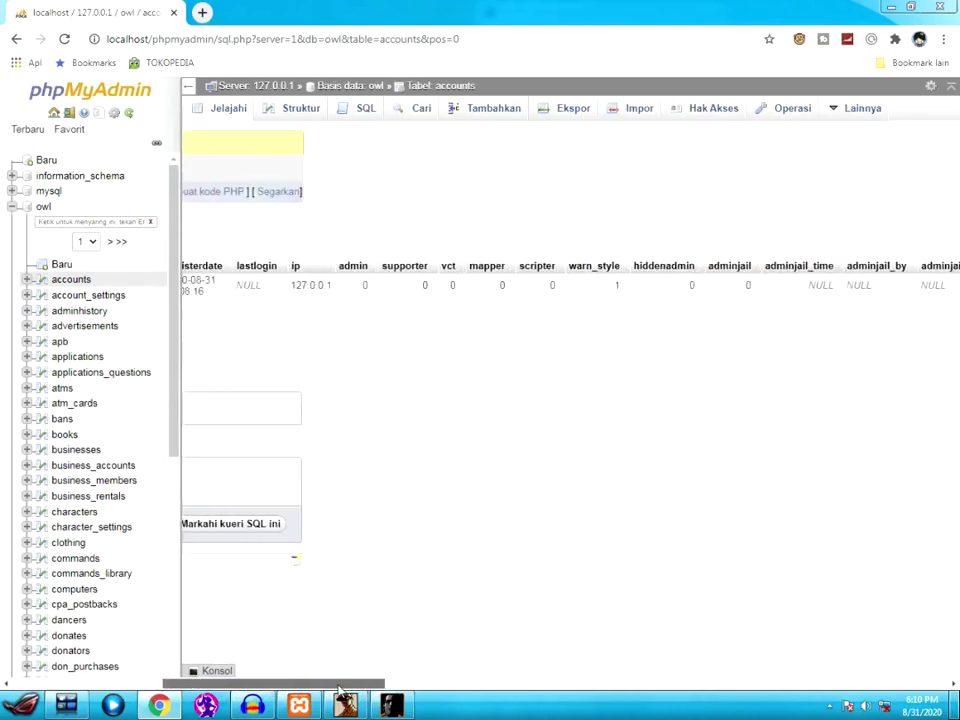
double_click(365, 285)
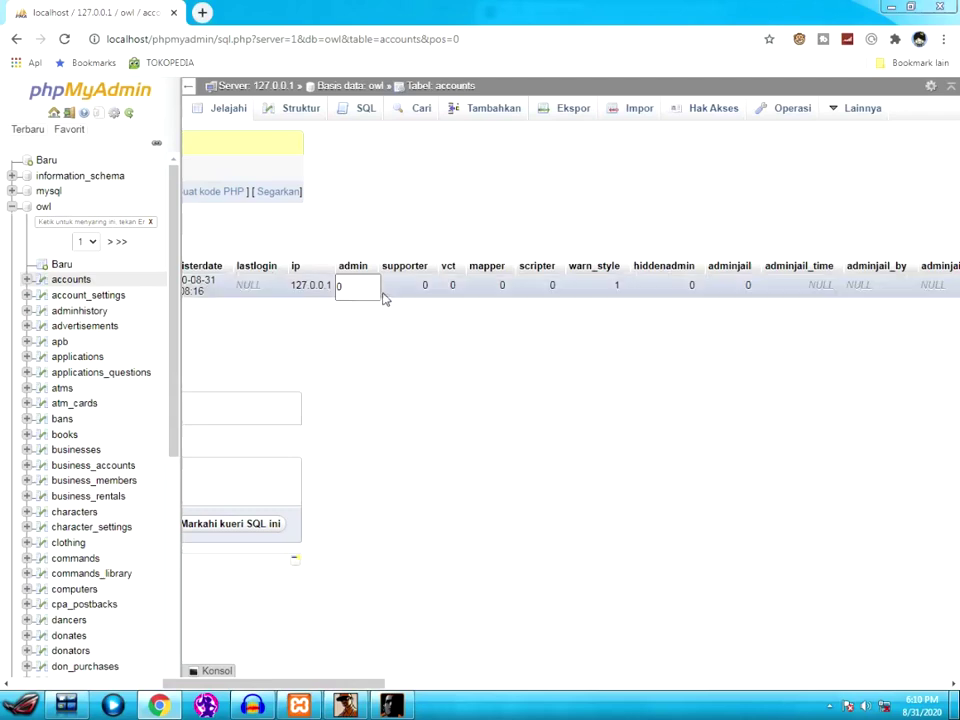
left_click(379, 277)
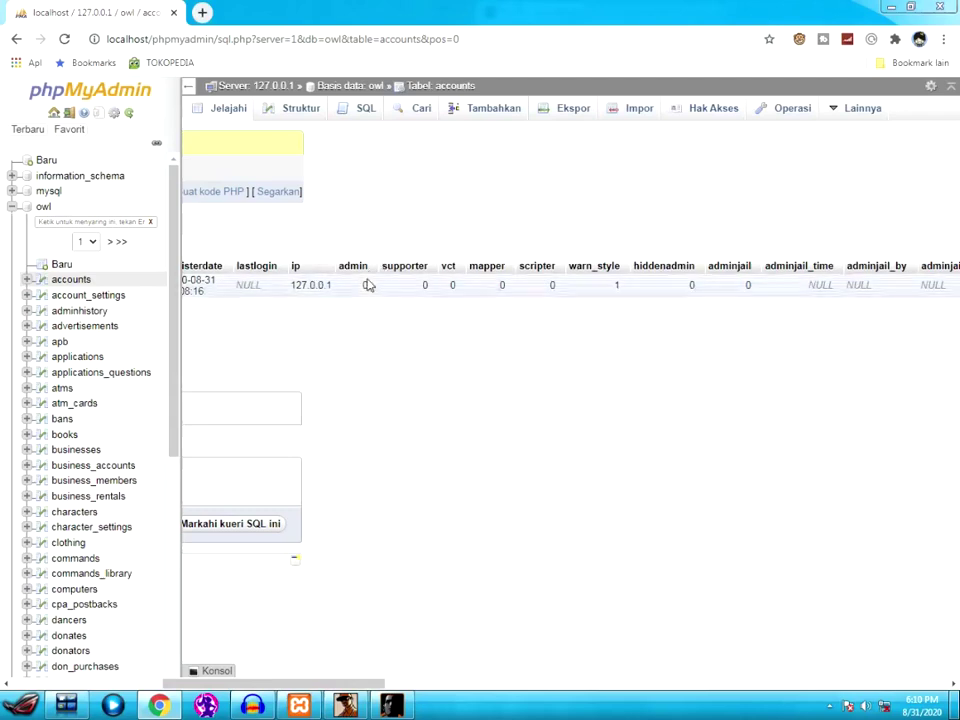
double_click(358, 286)
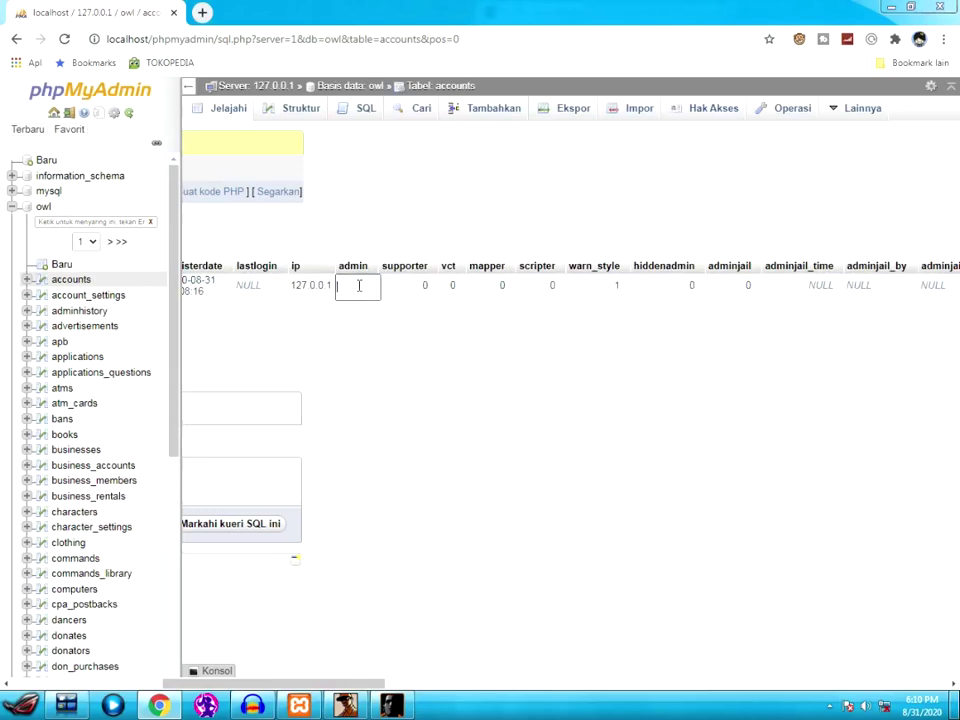
key("Return")
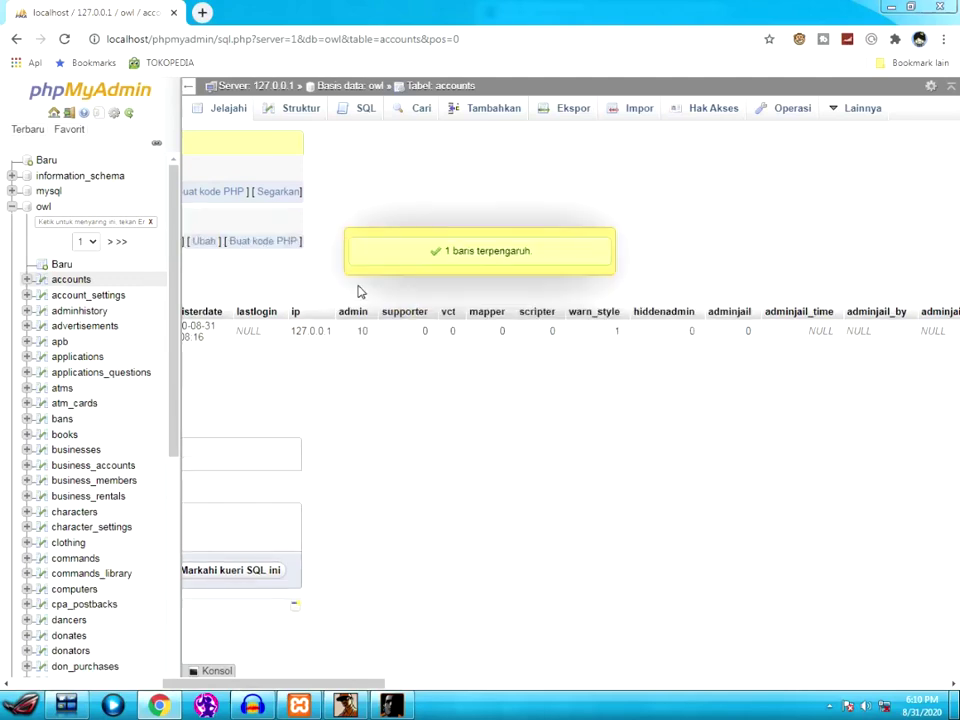
left_click(891, 7)
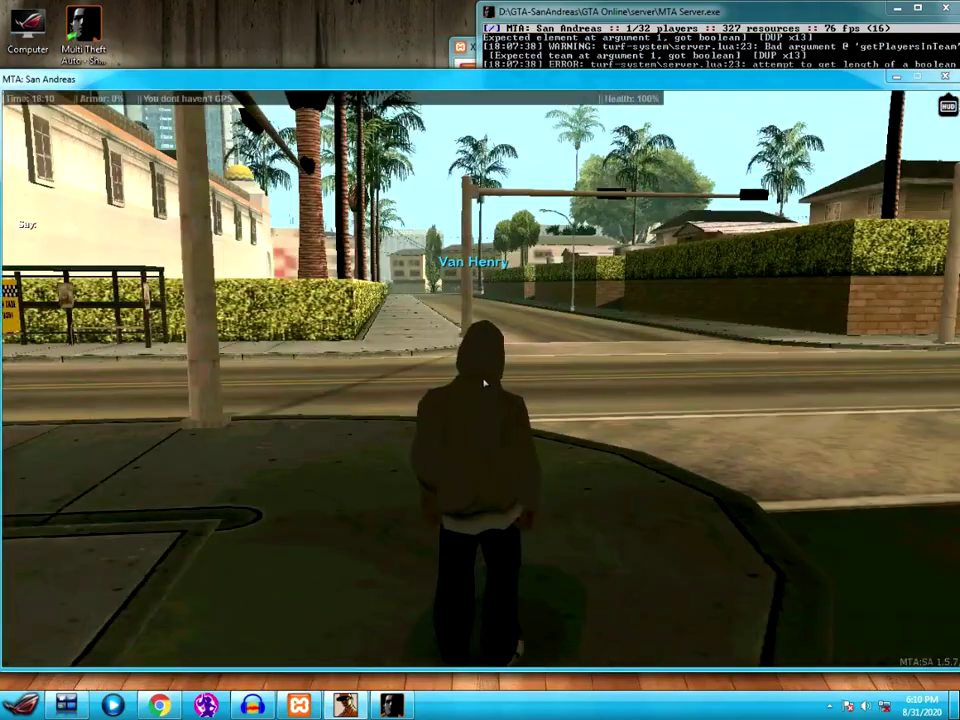
- Send the /reconnect chat command to rejoin the local roleplay server
type("irec")
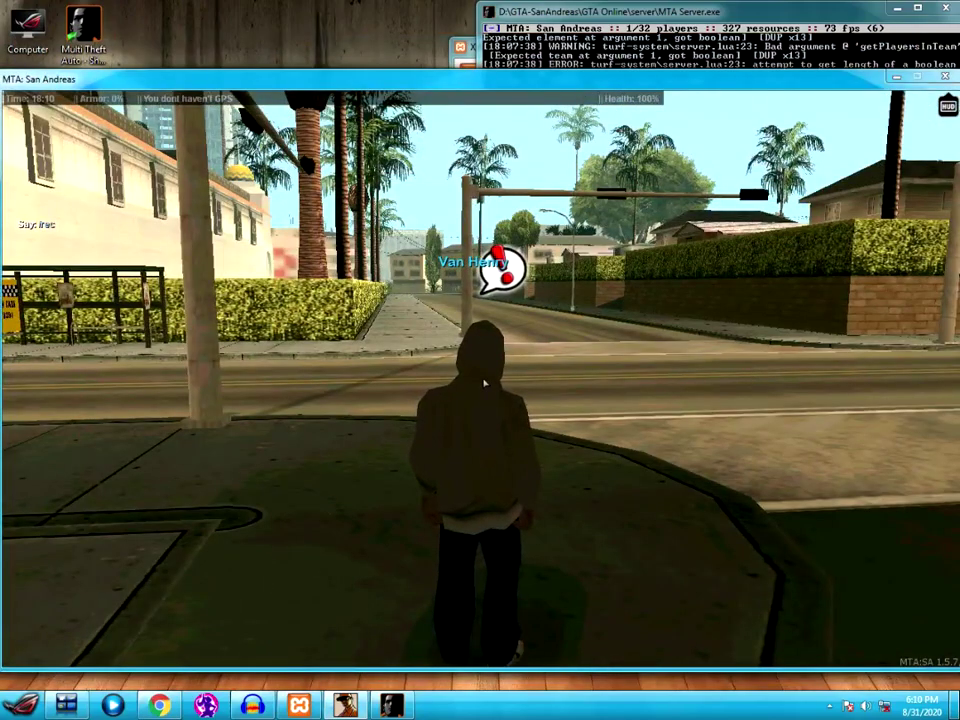
type("onnect")
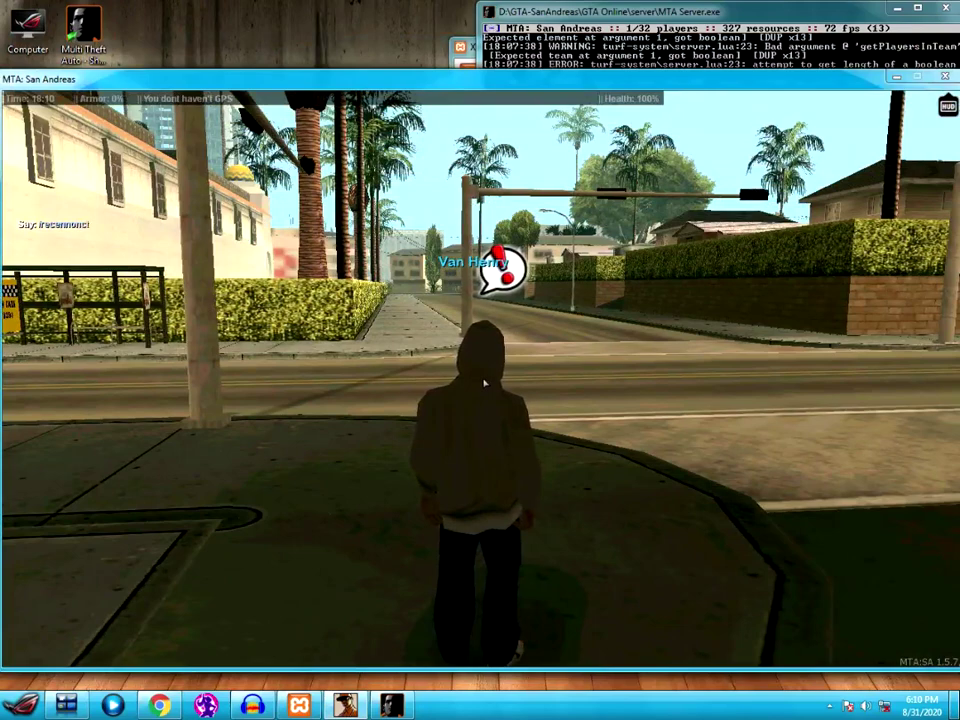
key("BackSpace")
key("BackSpace")
key("BackSpace")
key("BackSpace")
key("BackSpace")
key("BackSpace")
key("BackSpace")
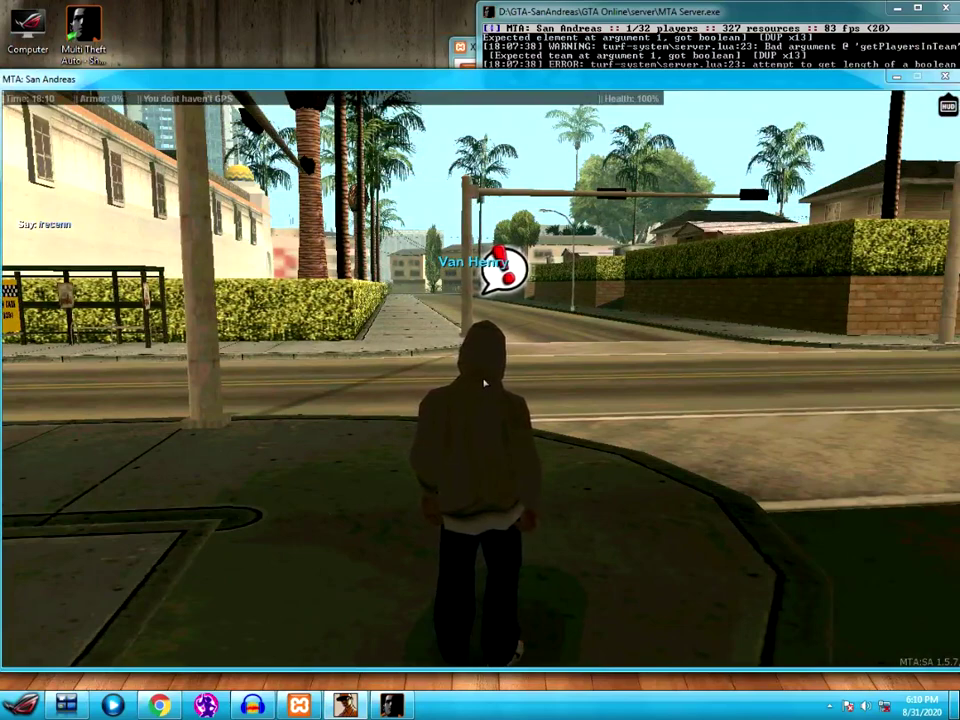
type("connect")
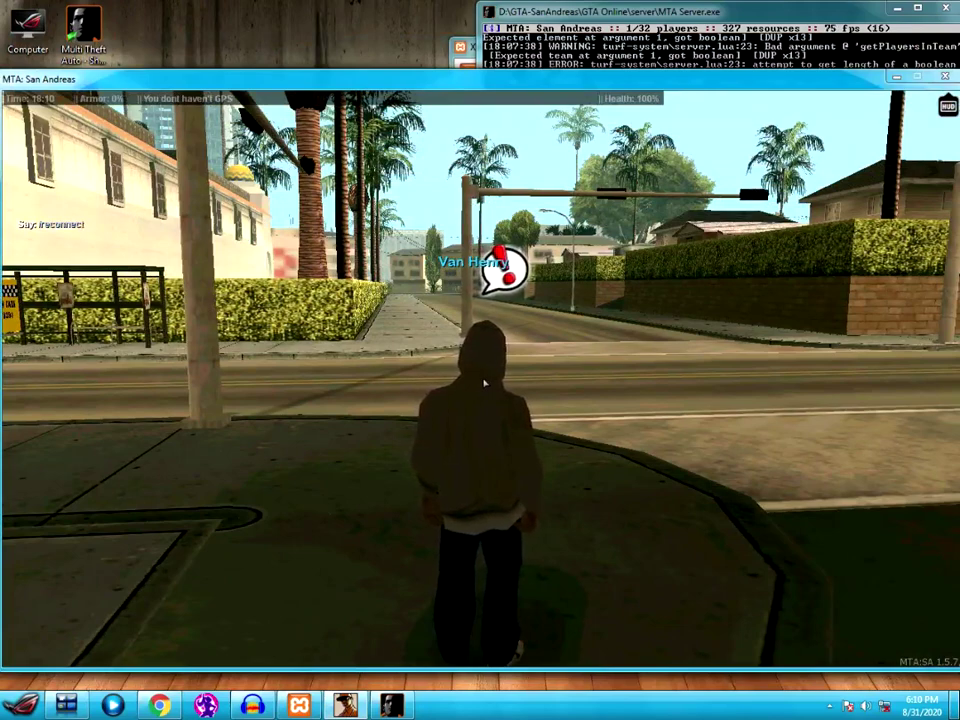
key("Return")
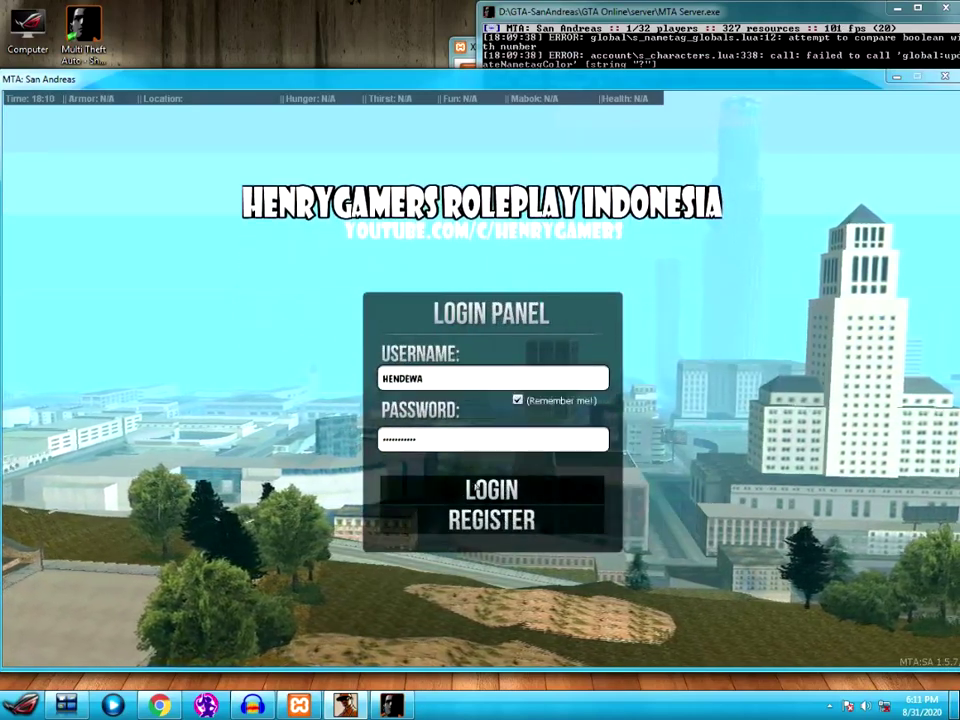
- Log in at the Login Panel and pick the existing character to spawn near the gas station
left_click(480, 491)
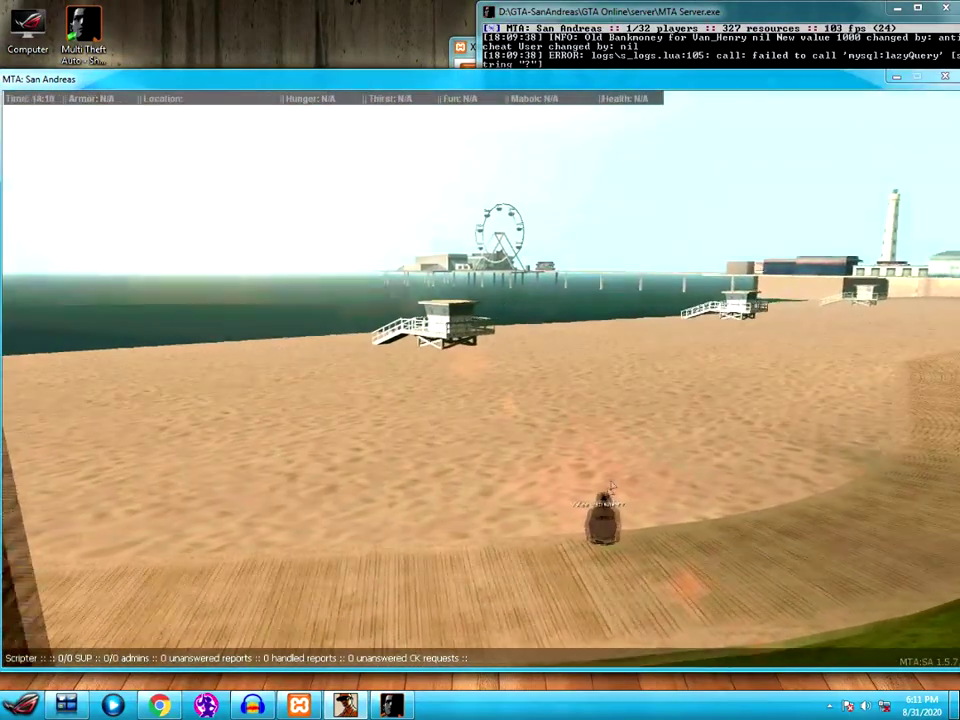
mouse_move(575, 515)
left_click(561, 533)
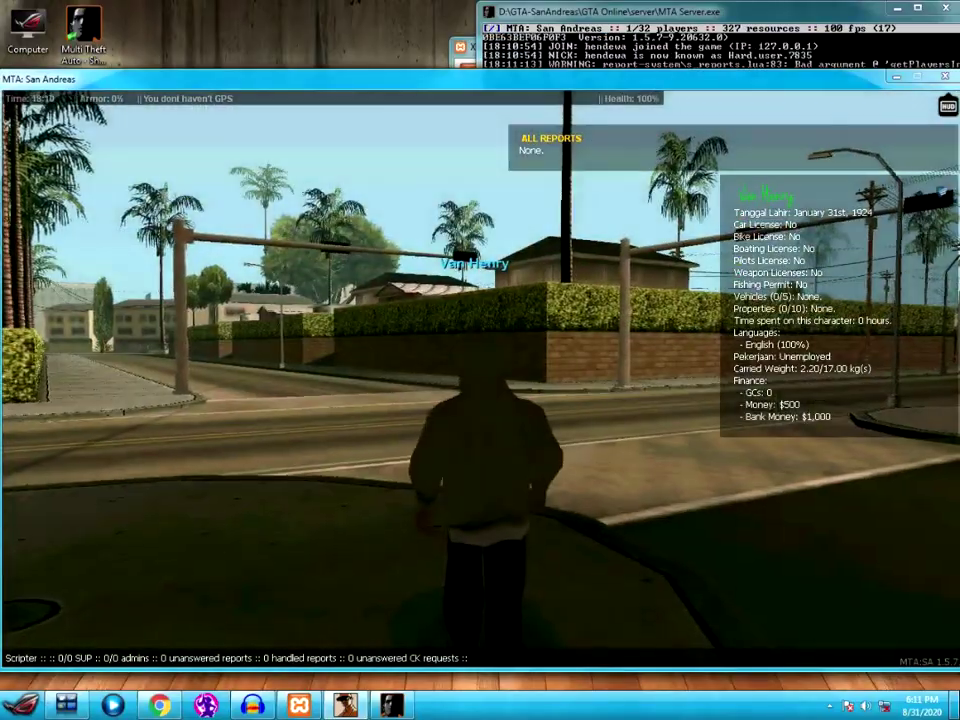
key("w")
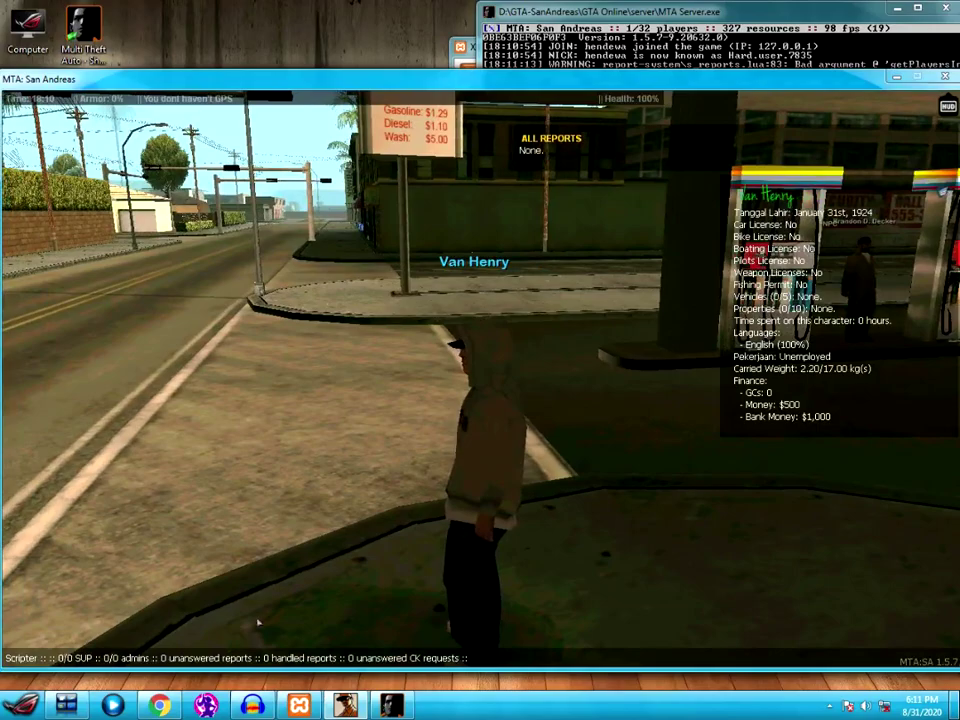
- Walk along the sidewalk past the pumps and taxi stand, then back under the canopy
key("w")
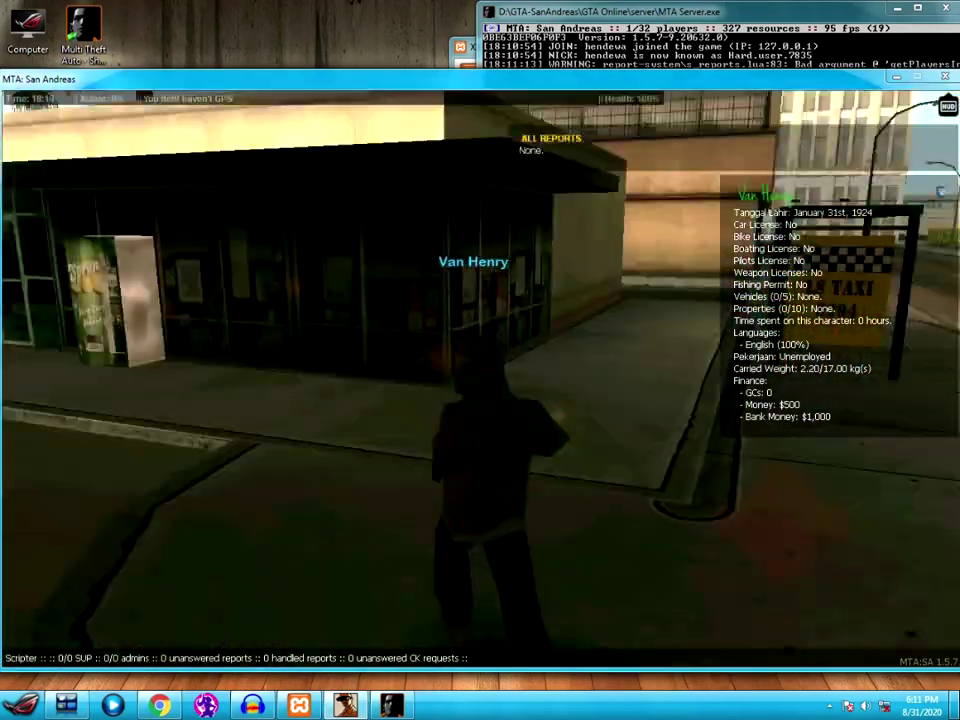
key("w")
key("t")
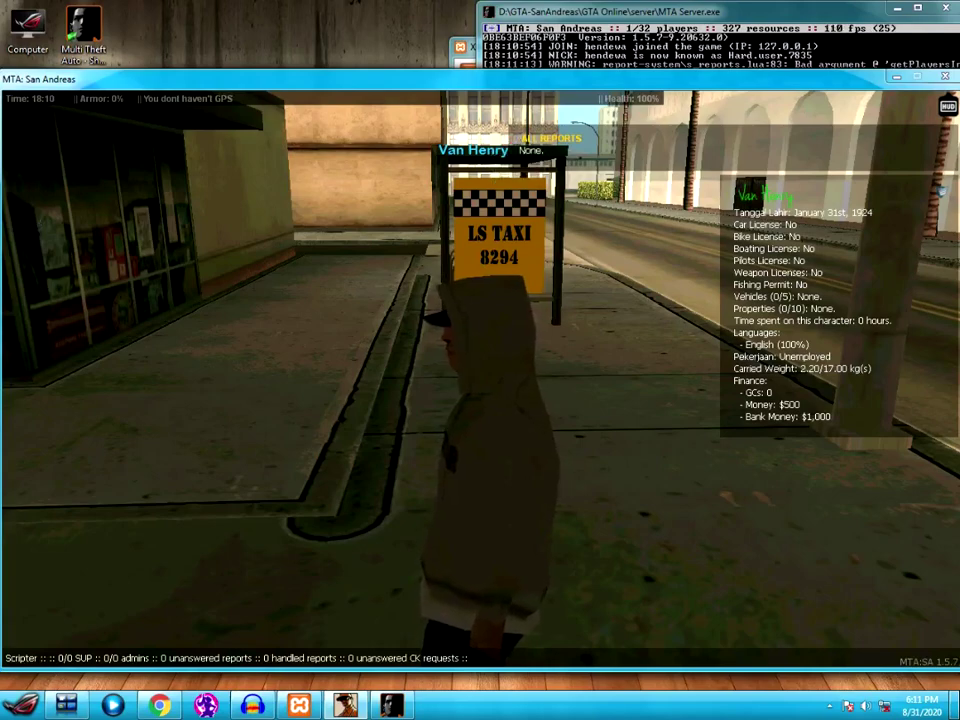
key("s")
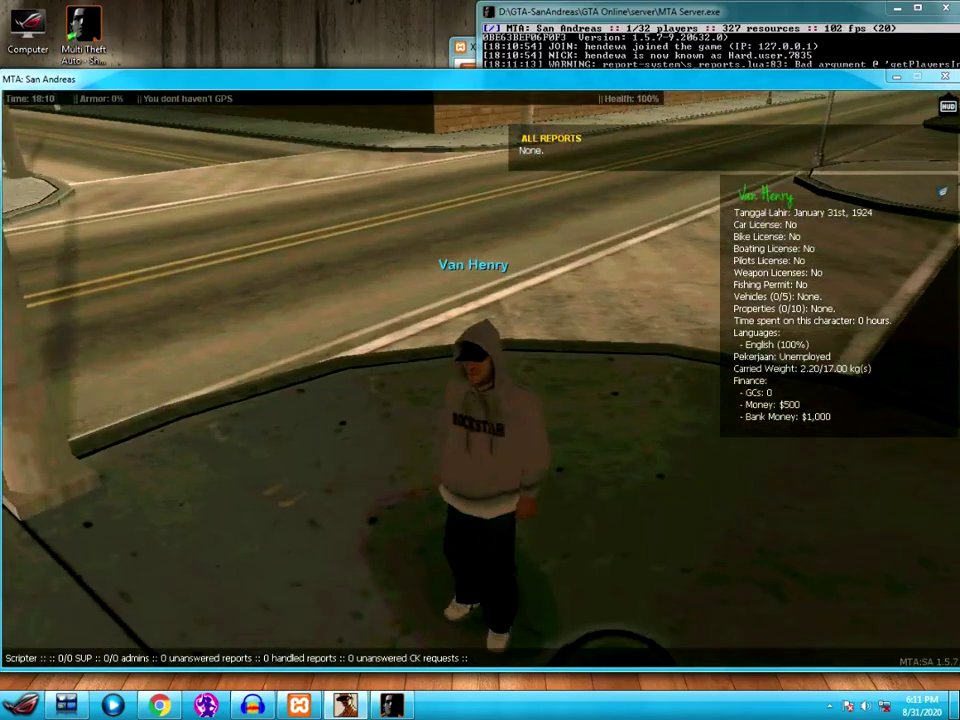
key("w")
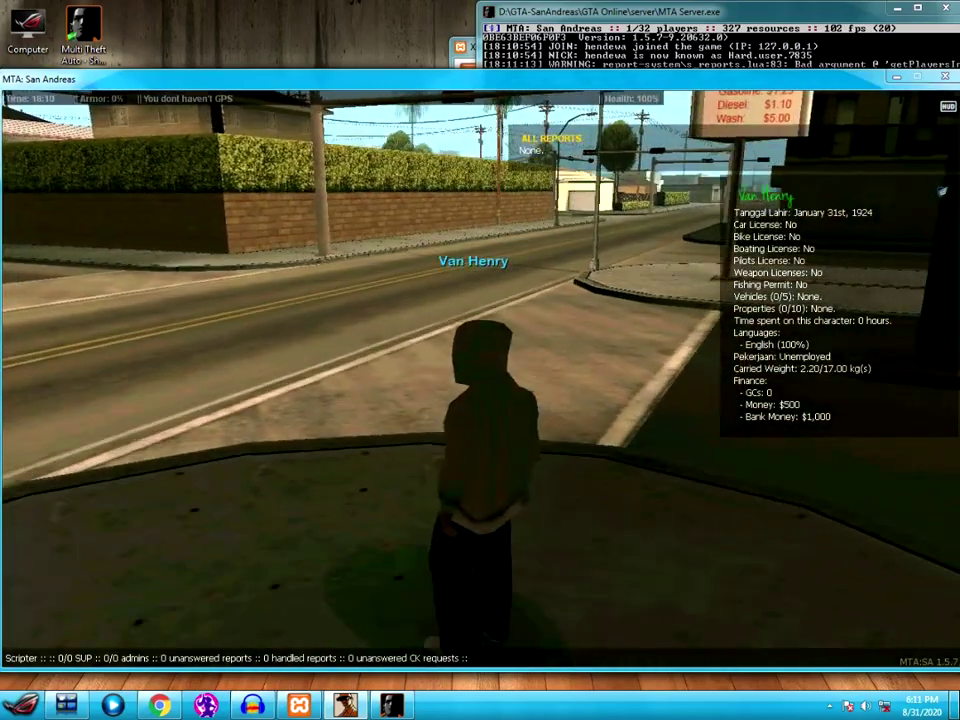
key("w")
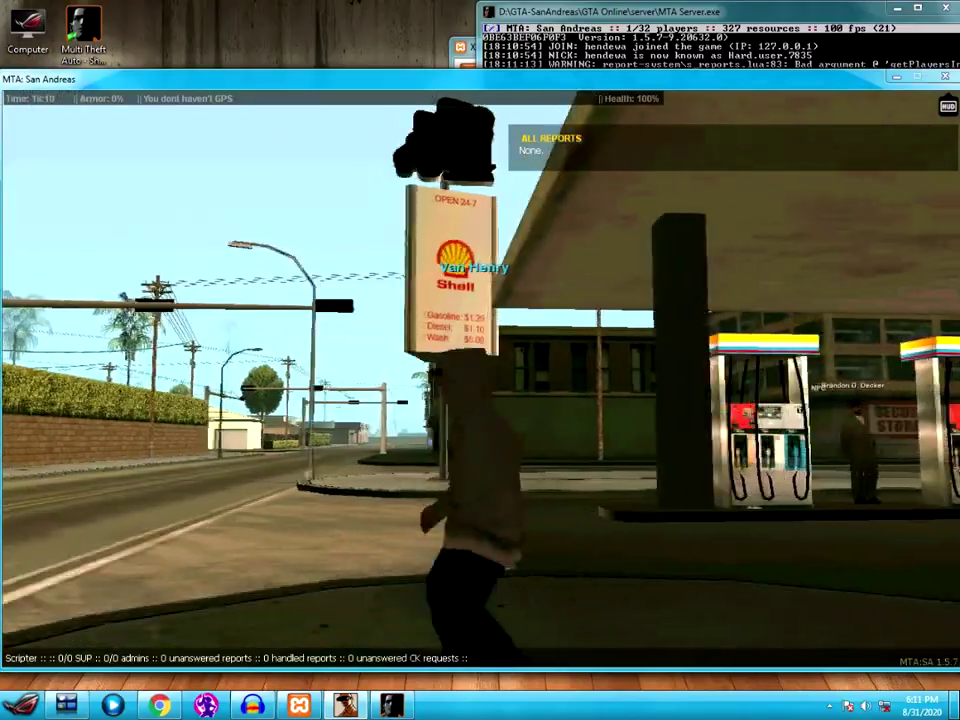
key("w")
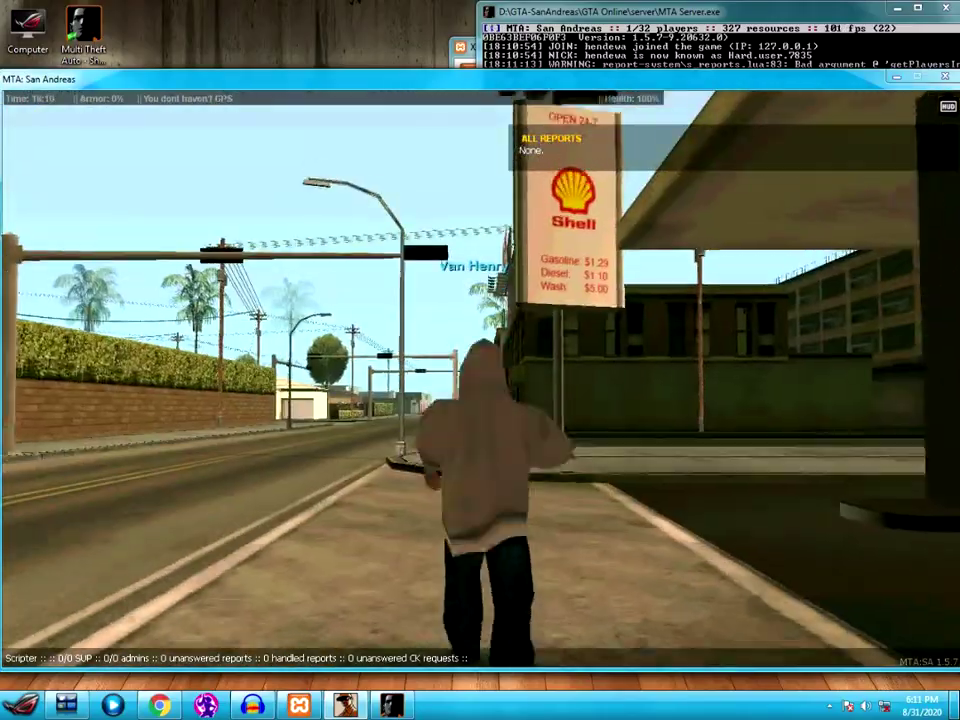
key("w")
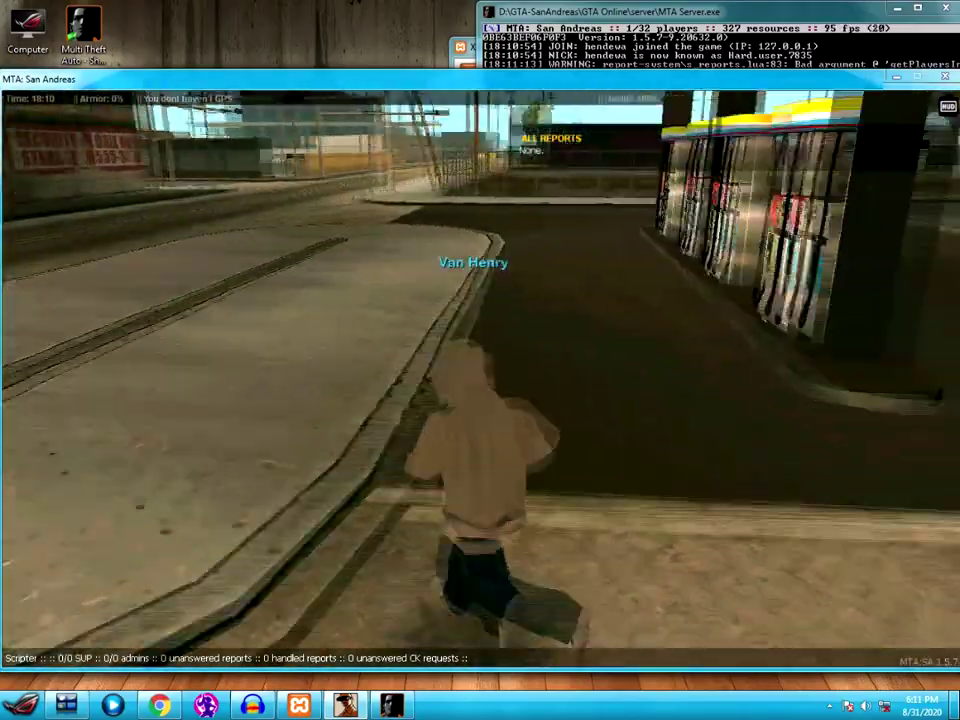
key("w")
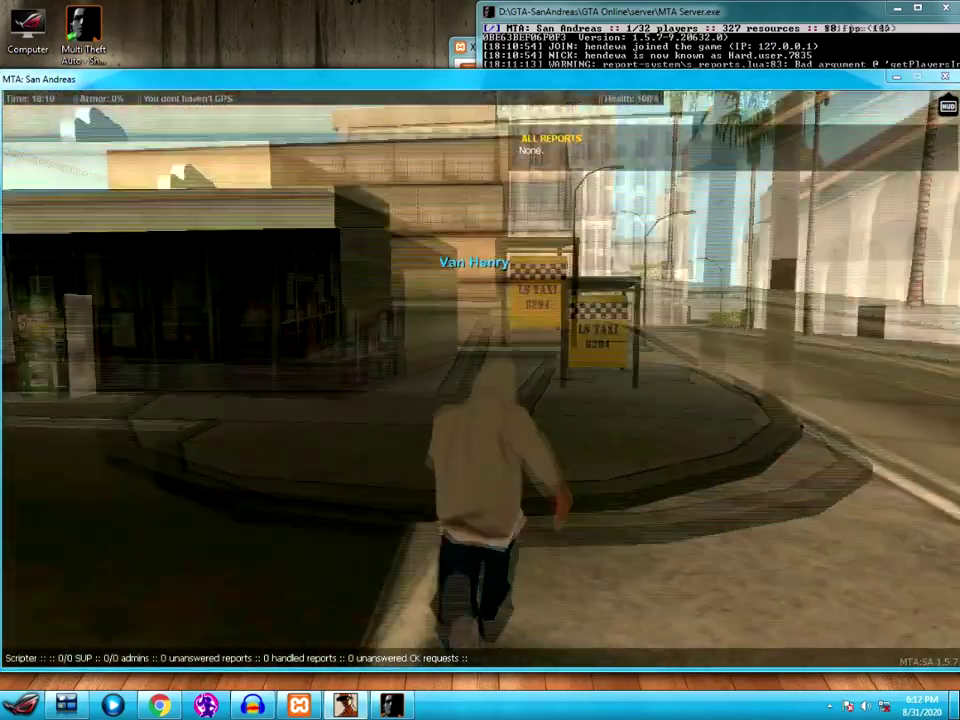
key("w")
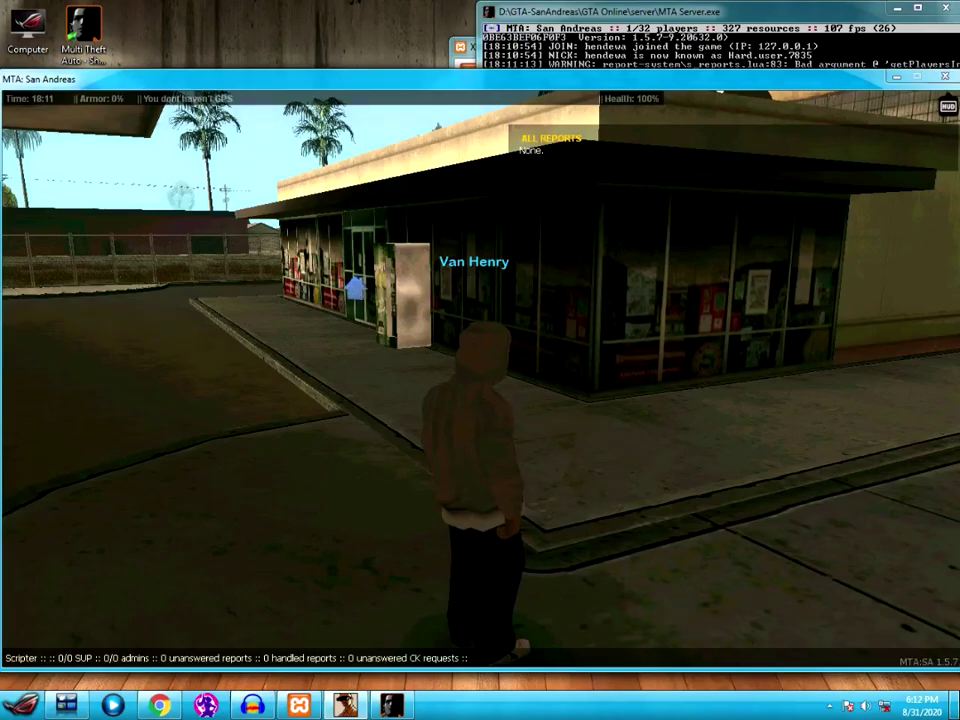
key("w")
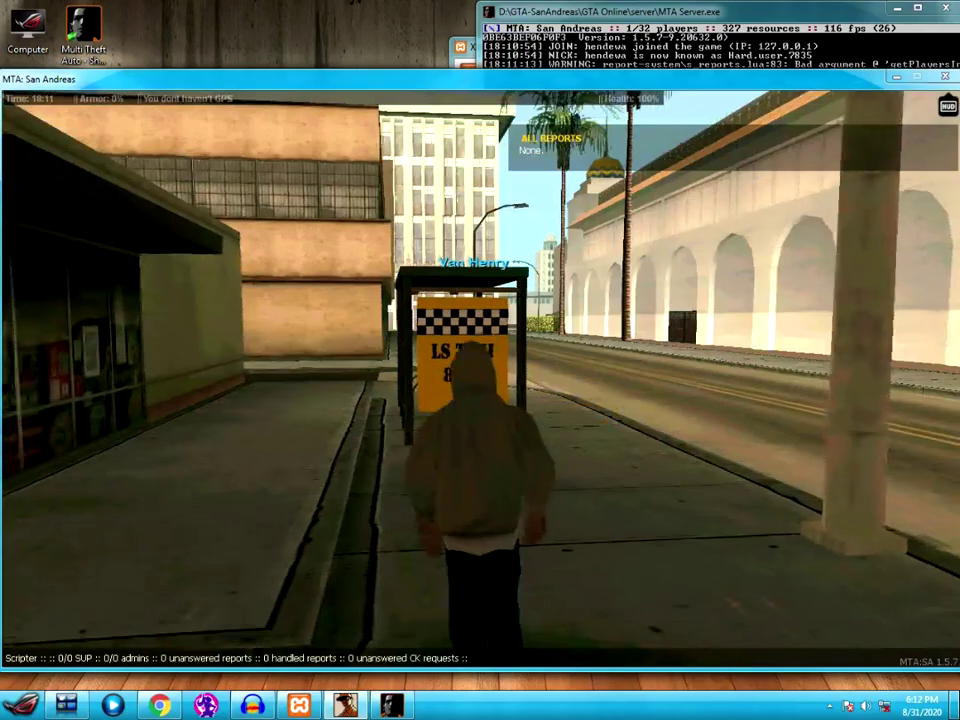
key("w")
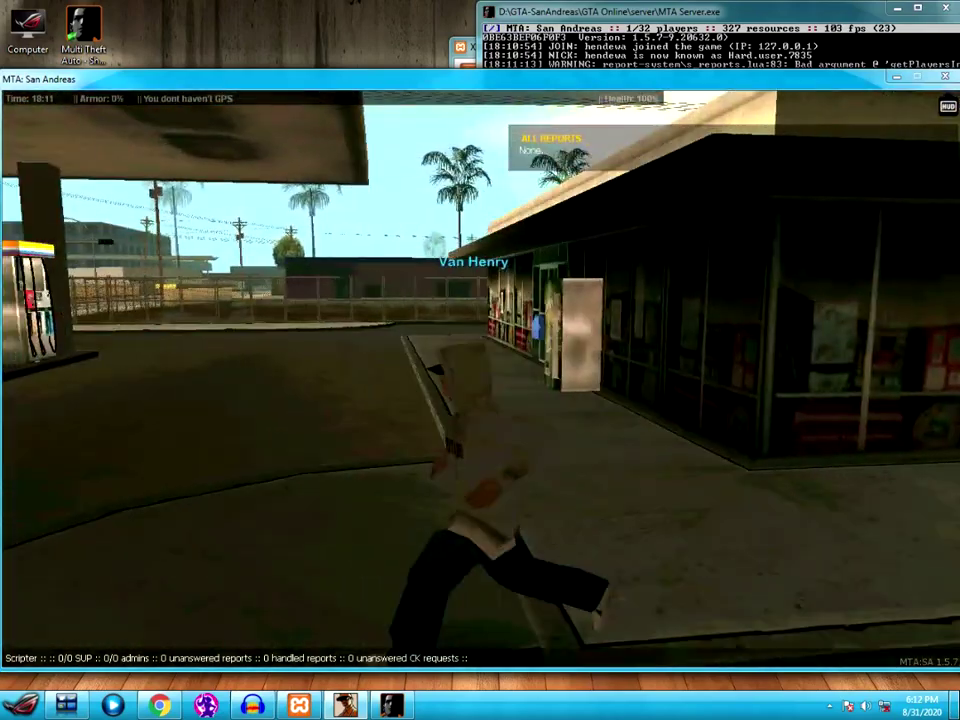
key("w")
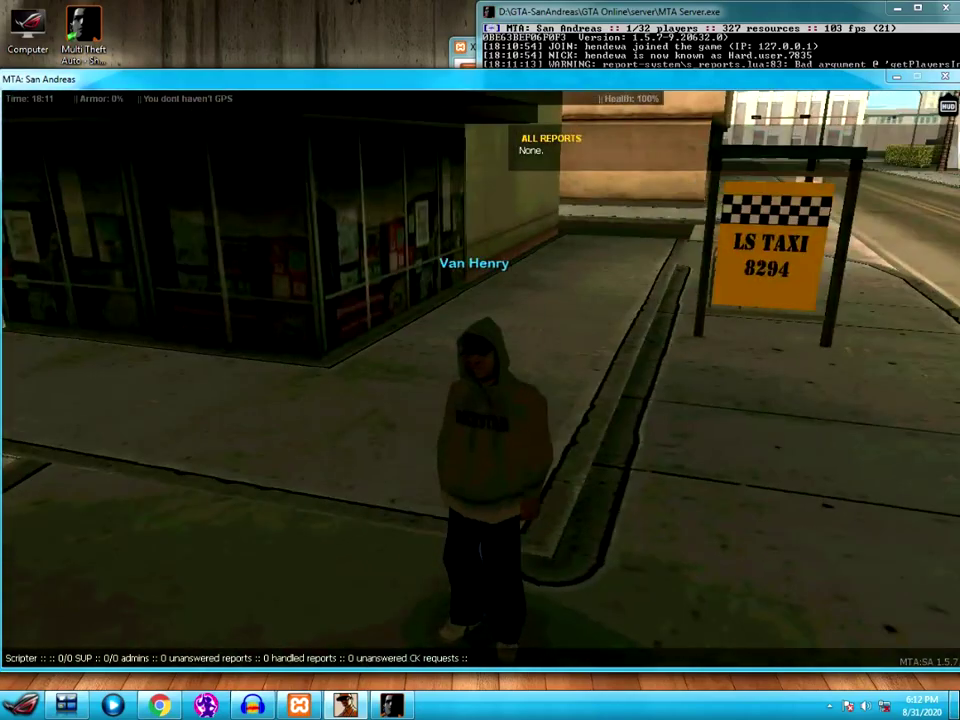
key("w")
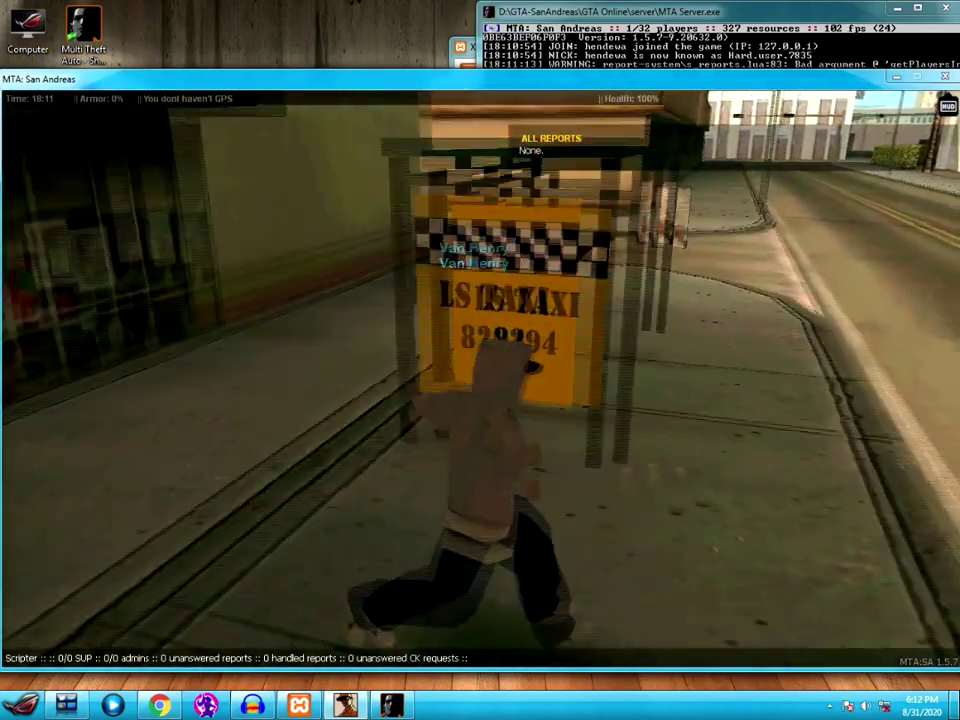
key("w")
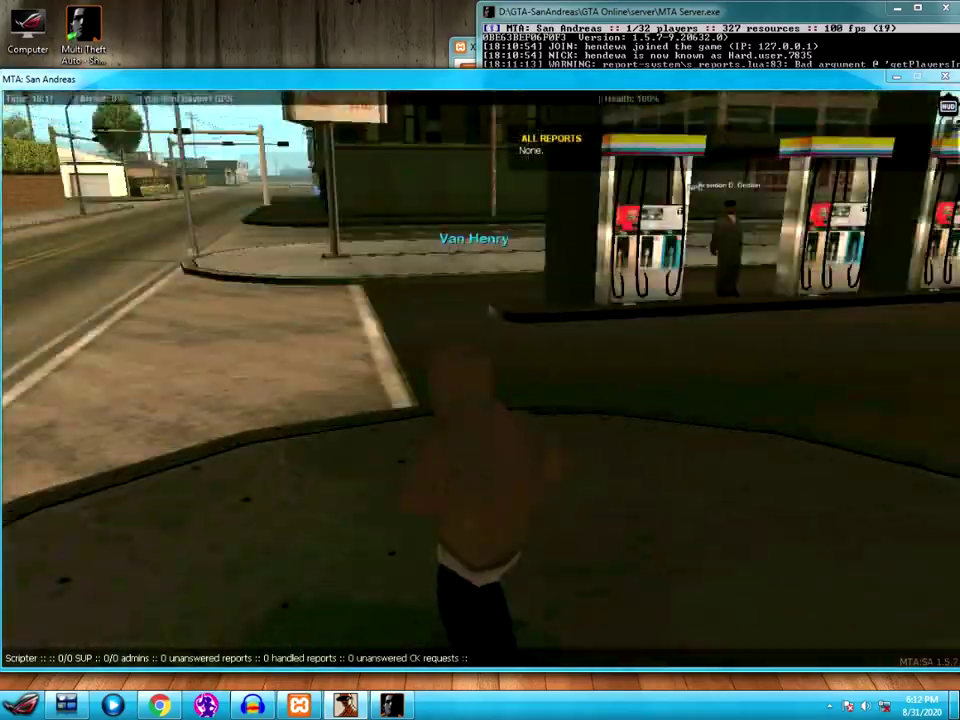
key("w")
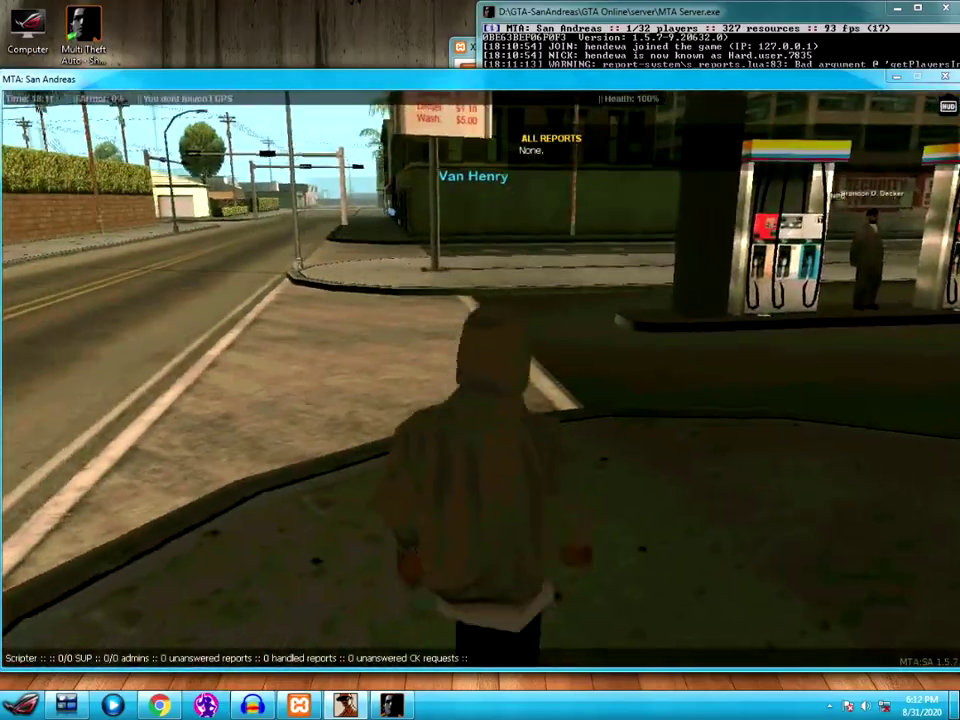
- Look around the forecourt toward the pumps and Shell sign, then open chat for /adminduty
key("a")
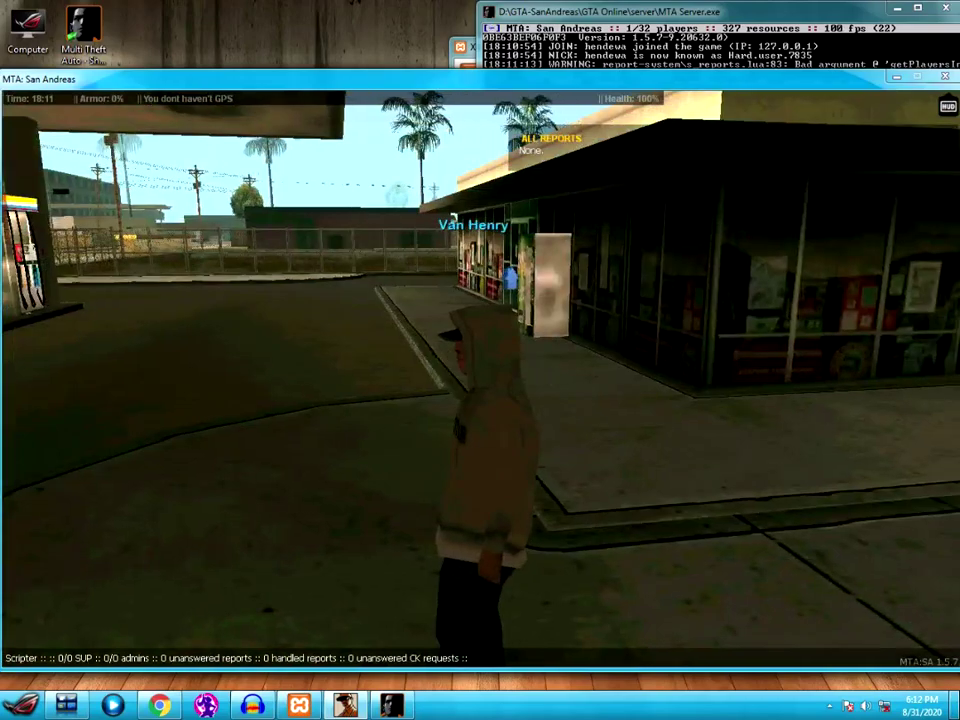
key("a")
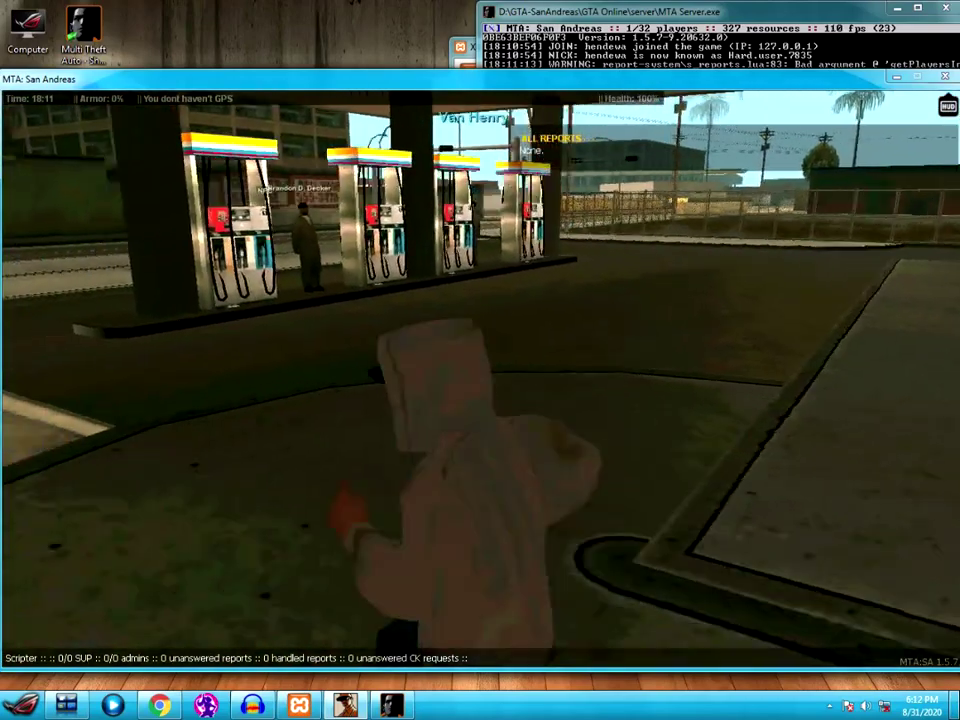
key("w")
key("d")
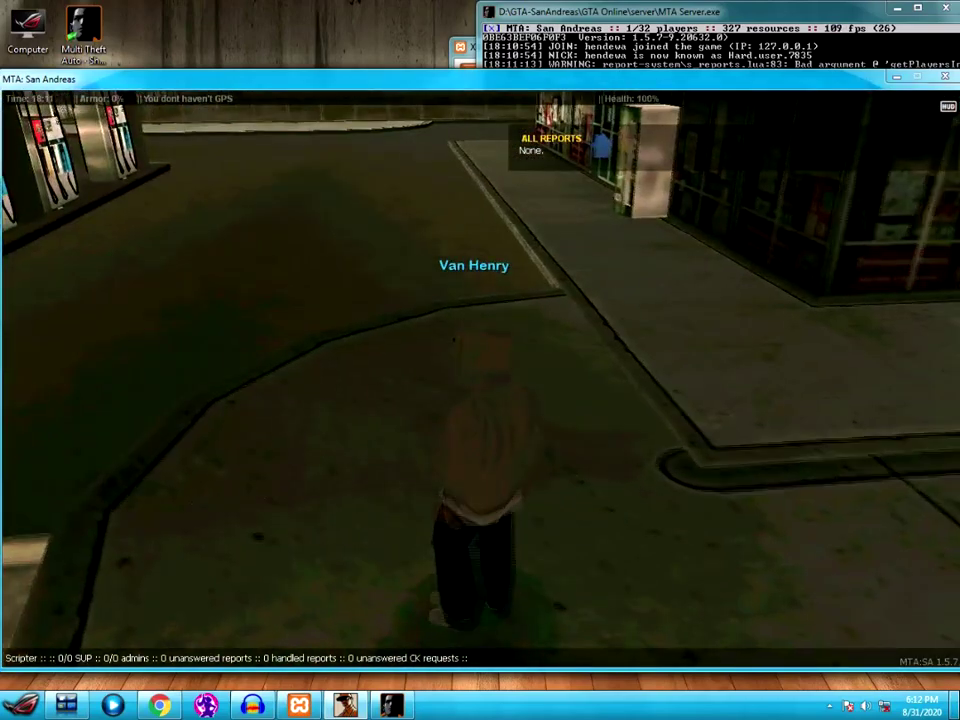
key("a")
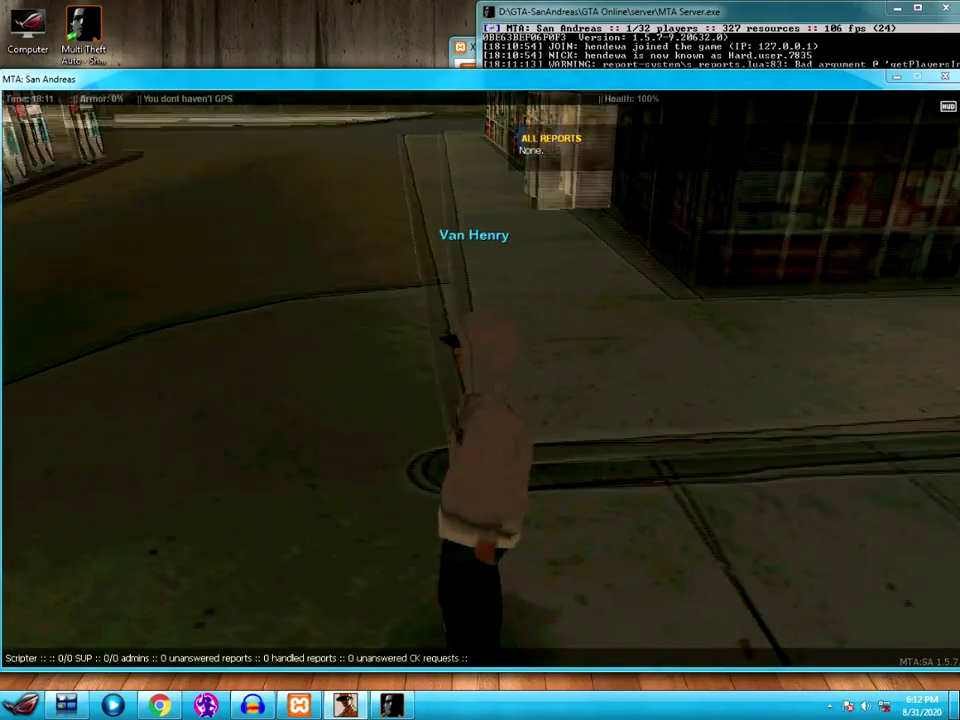
key("a")
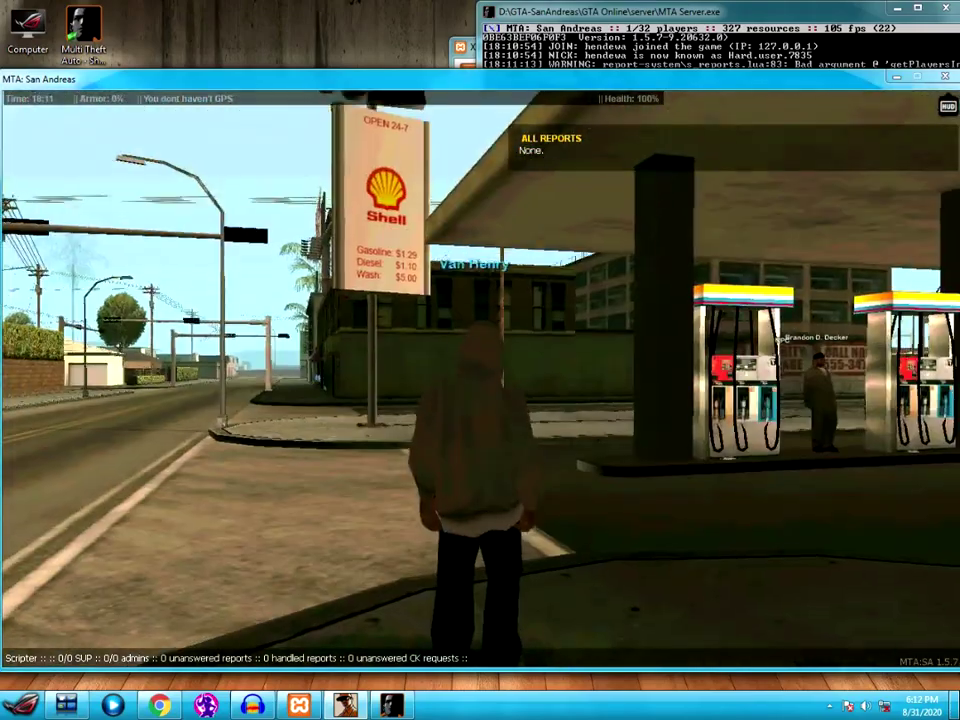
key("s")
key("w")
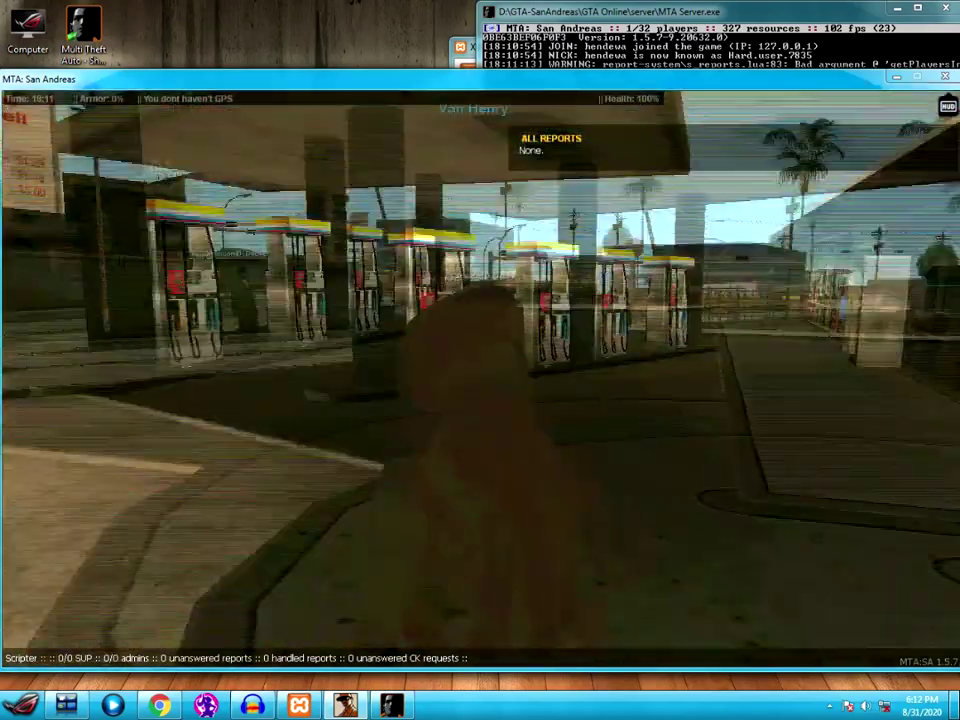
key("a")
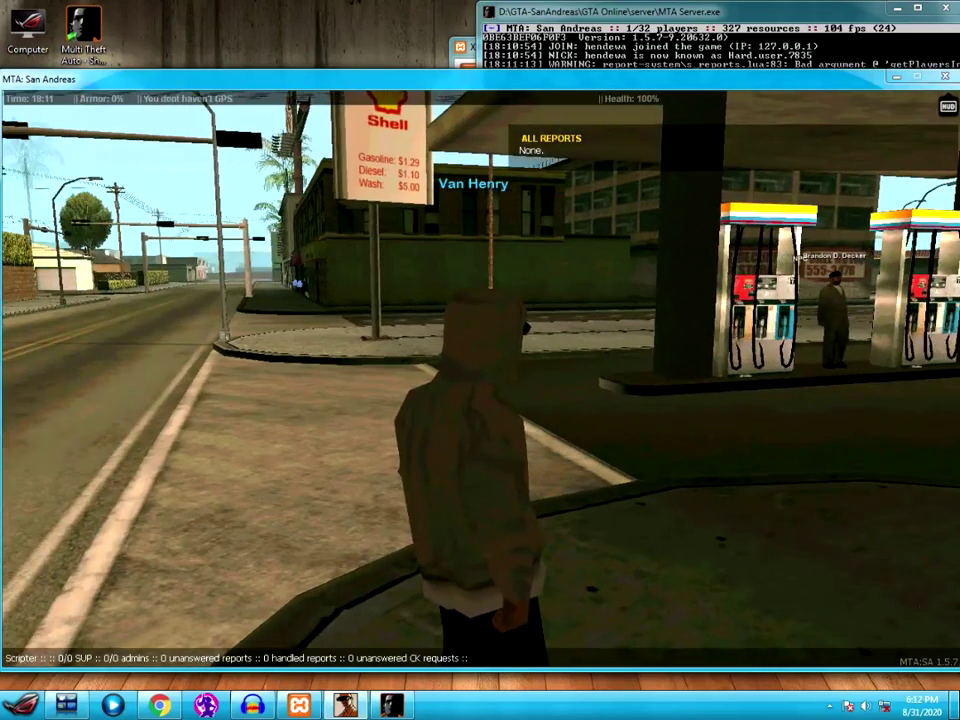
key("d")
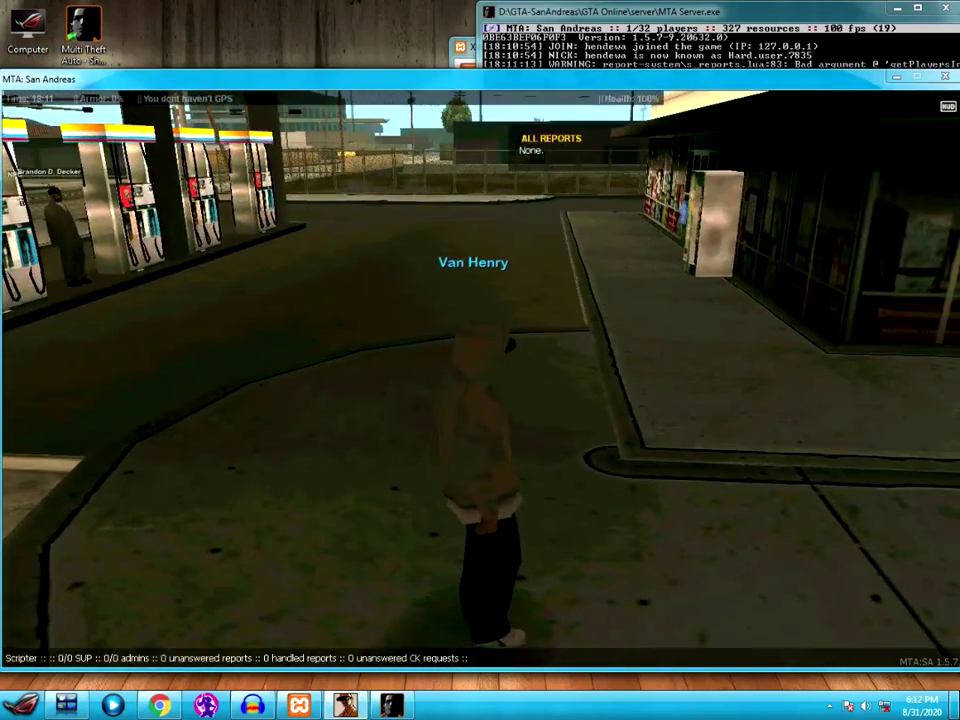
key("s")
key("d")
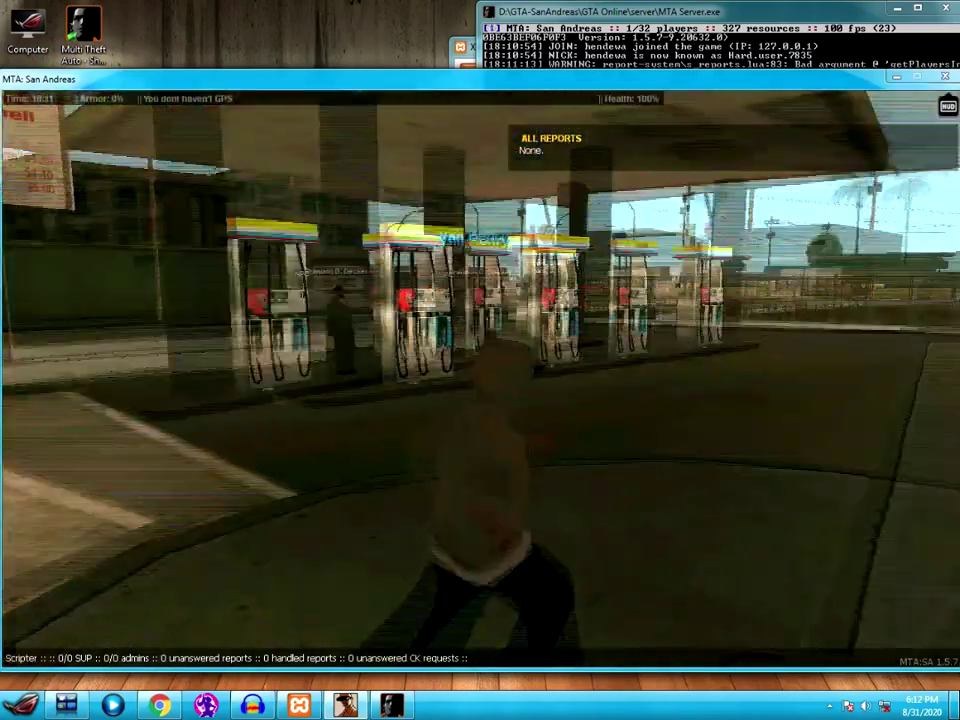
key("s")
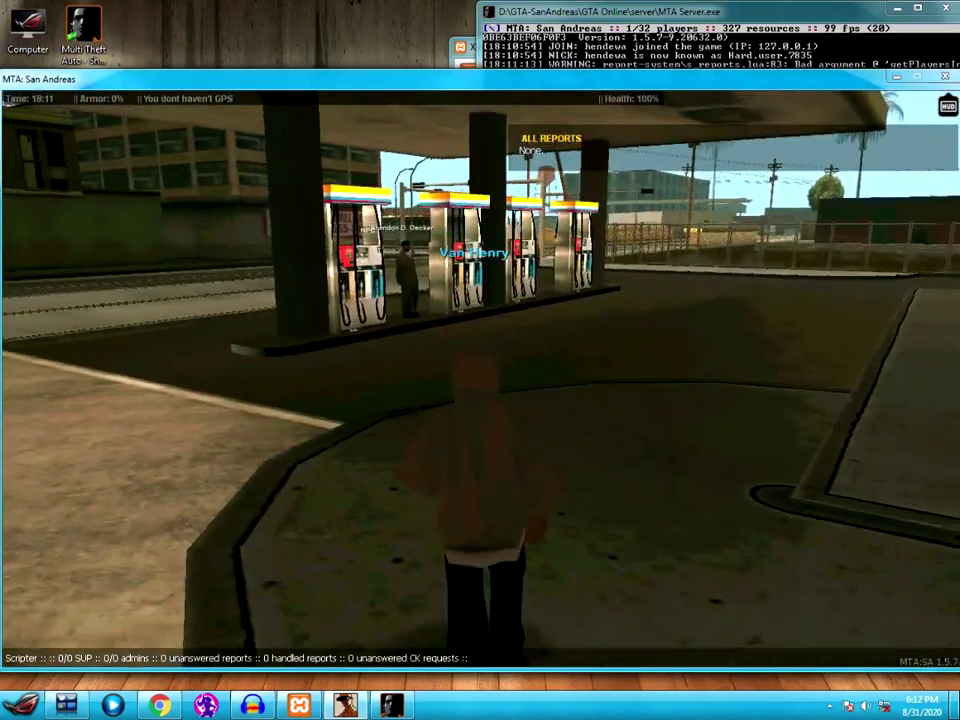
key("a")
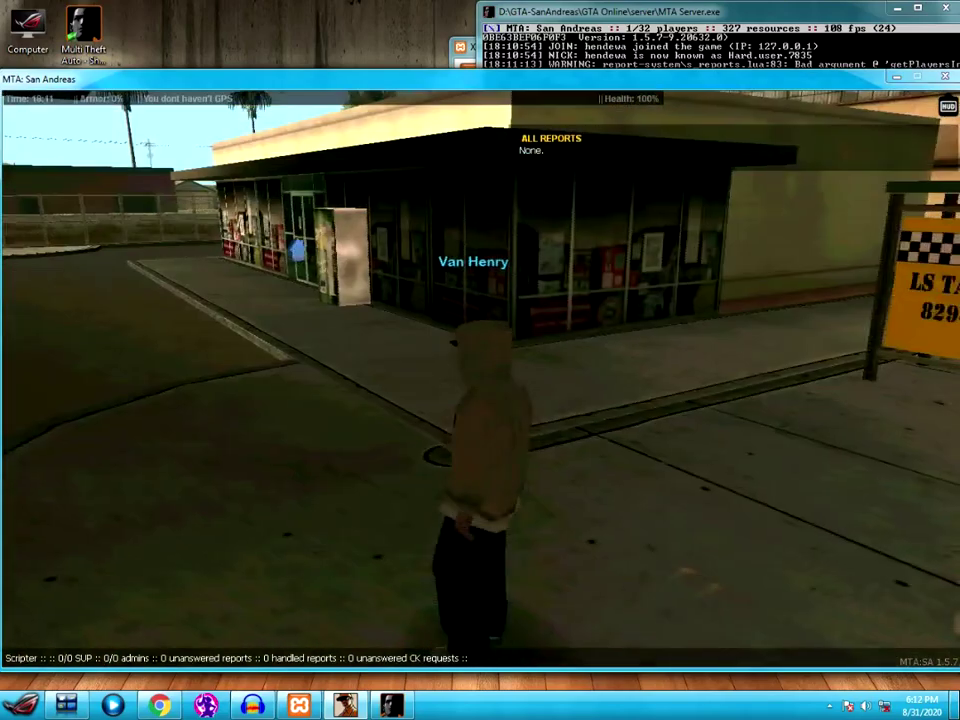
key("s")
key("w")
key("t")
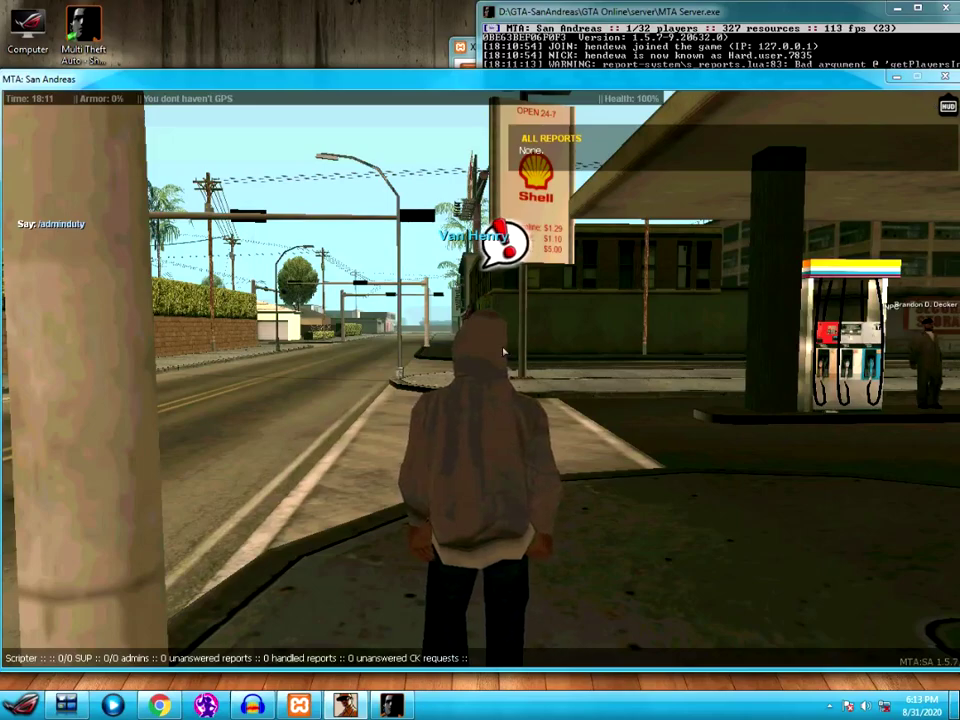
- Submit /adminduty to go Scripter On Duty, run around the station, and start a /give command
key("Return")
key("w")
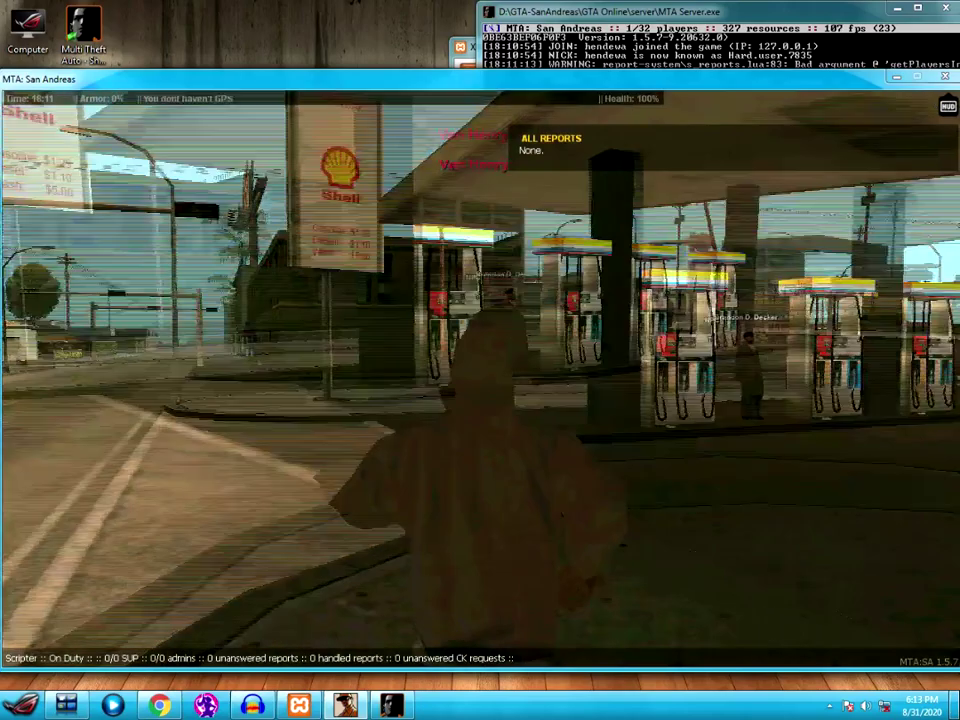
key("w")
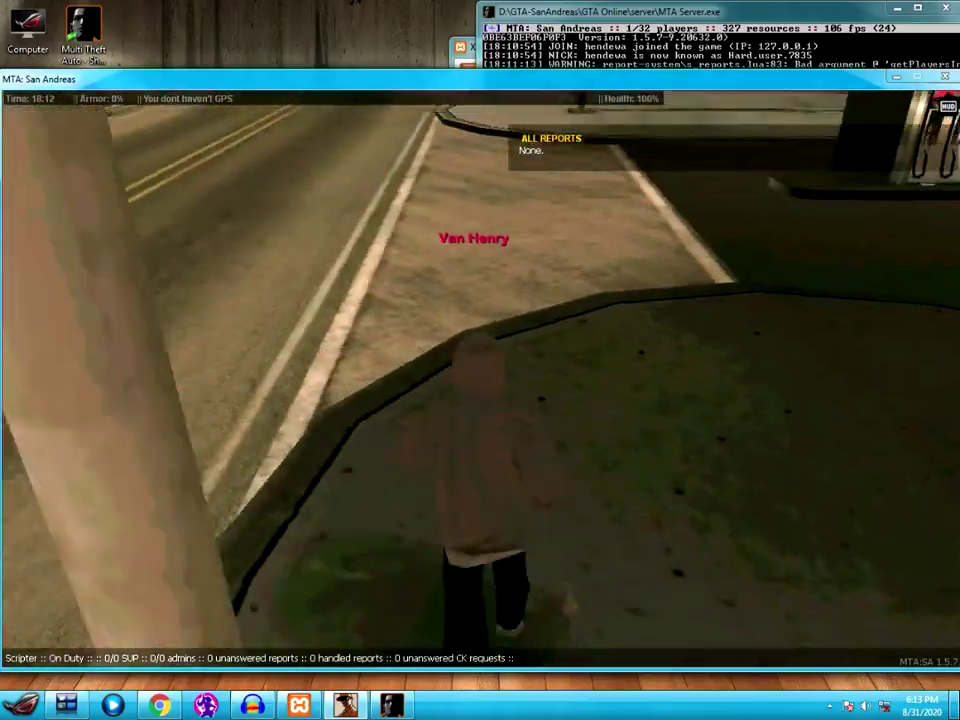
key("w")
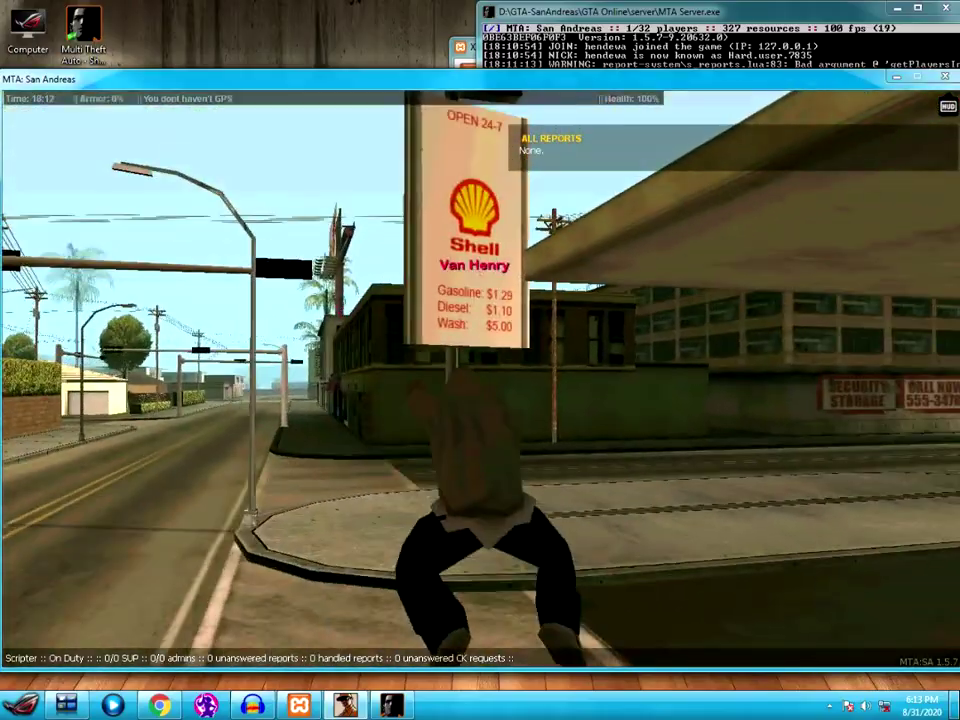
key("w")
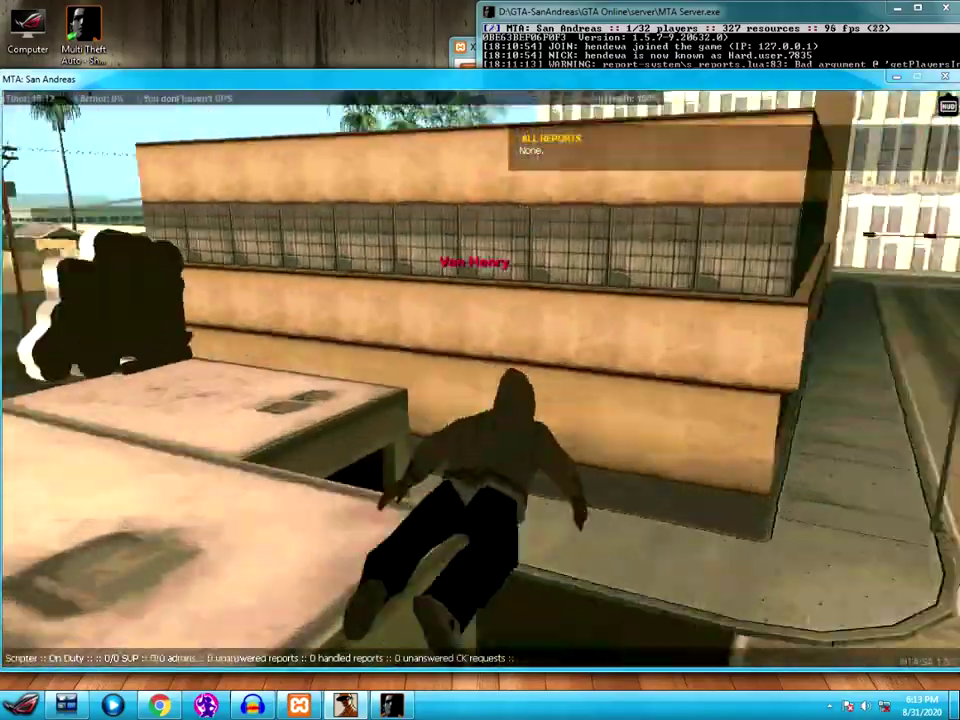
key("w")
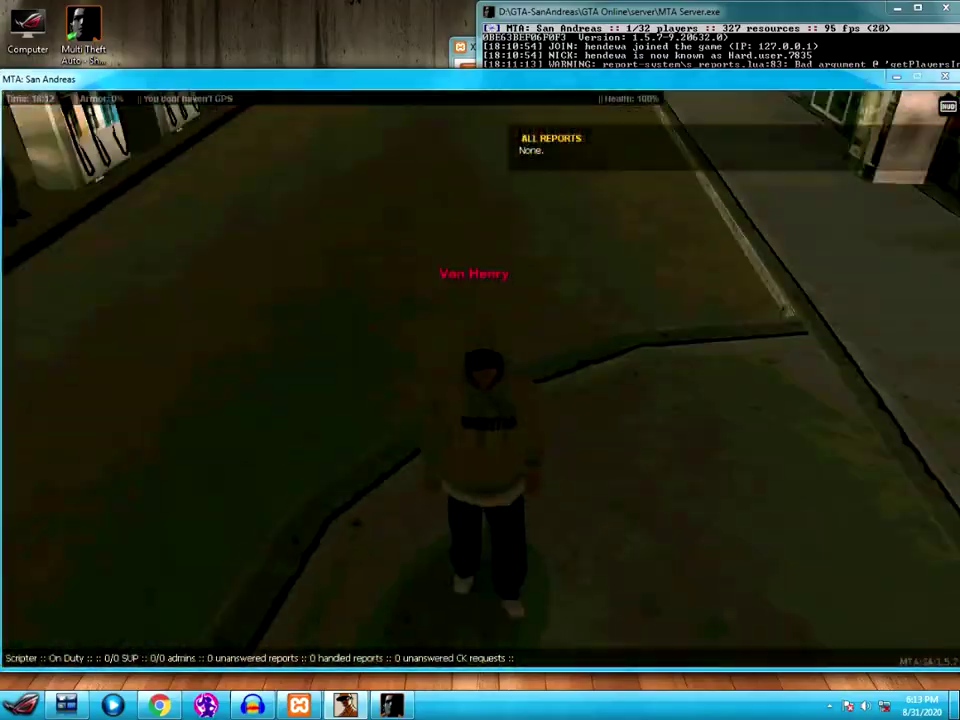
key("w")
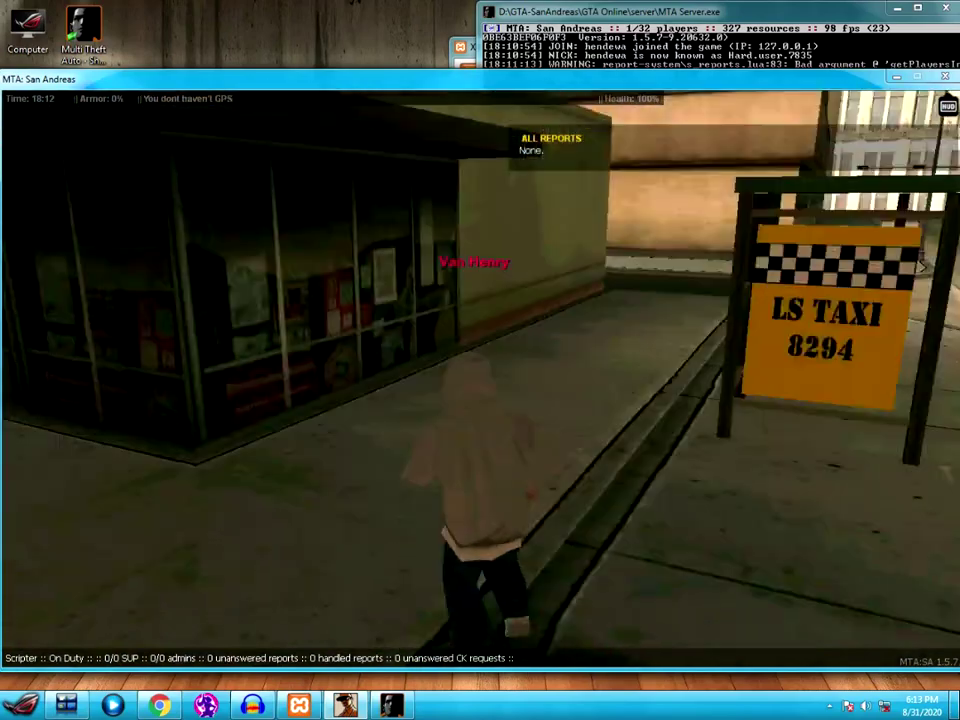
key("t")
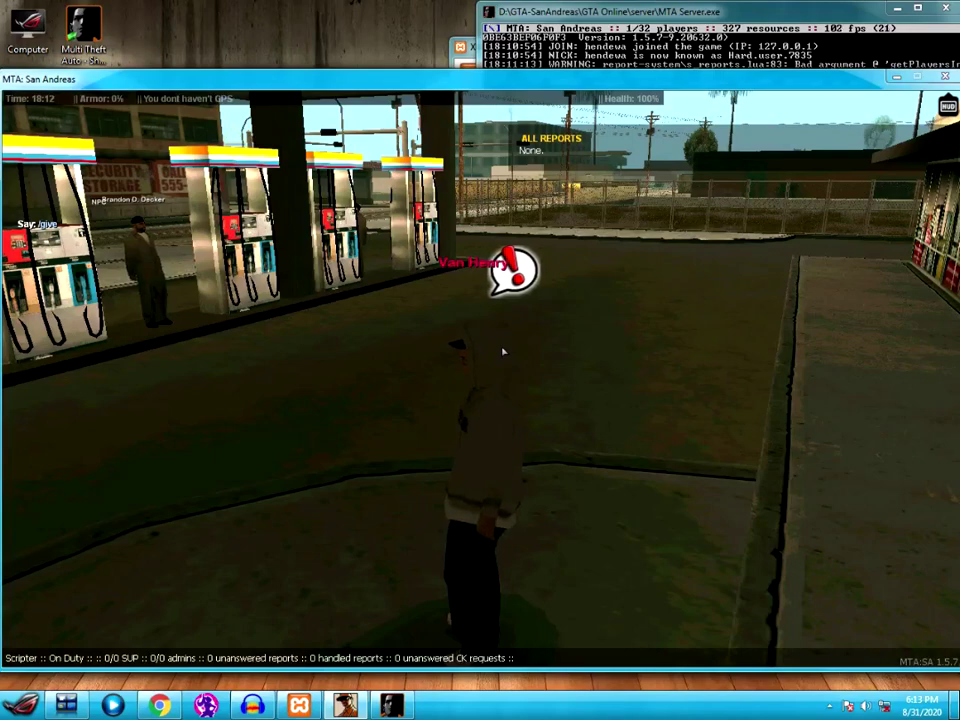
- Send /givemoney to the character for 1e25 with the reason 'untuk test saja'
left_click(254, 706)
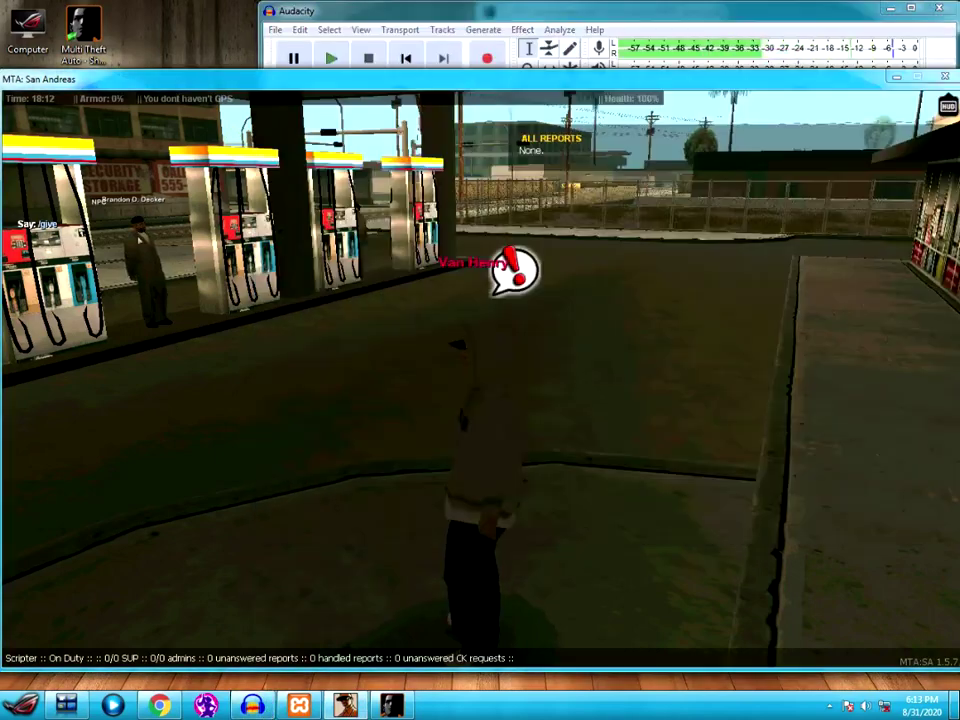
left_click(382, 619)
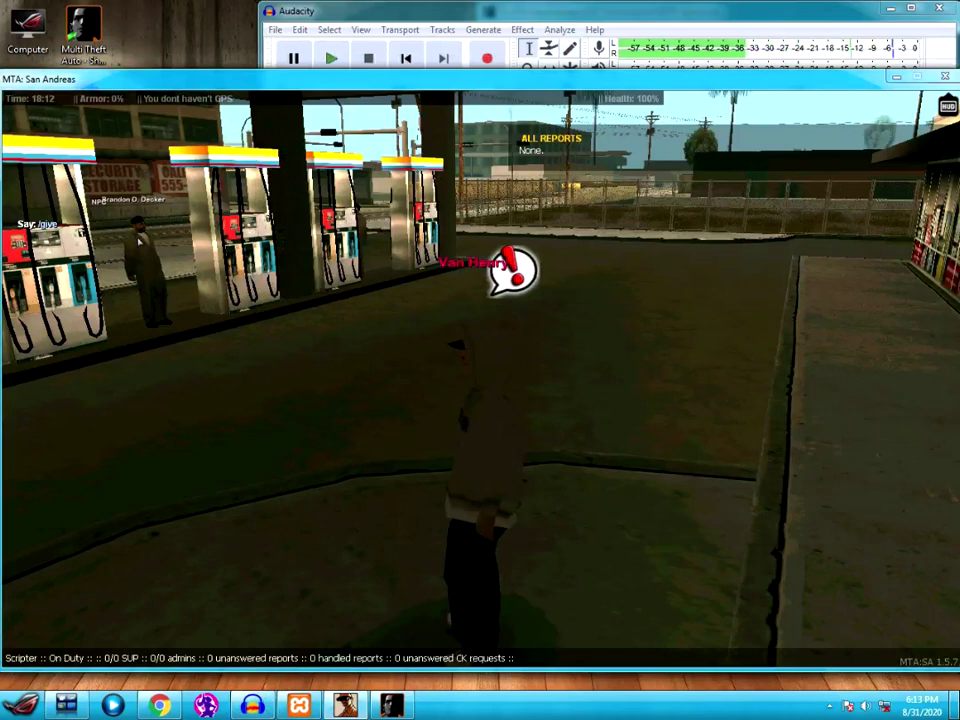
type("m")
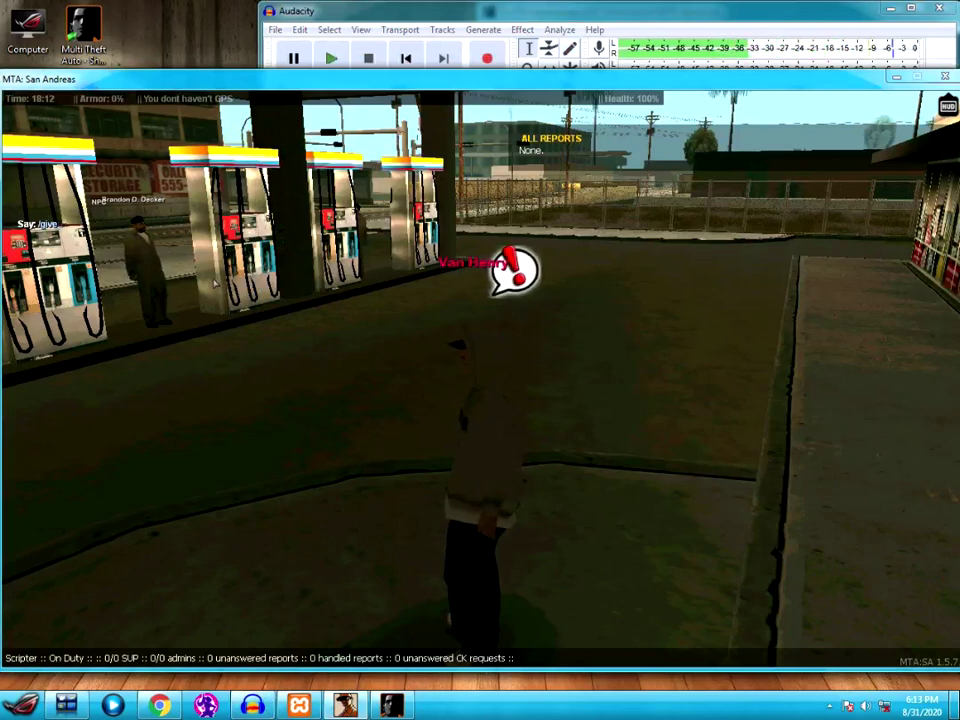
key("BackSpace")
key("BackSpace")
key("BackSpace")
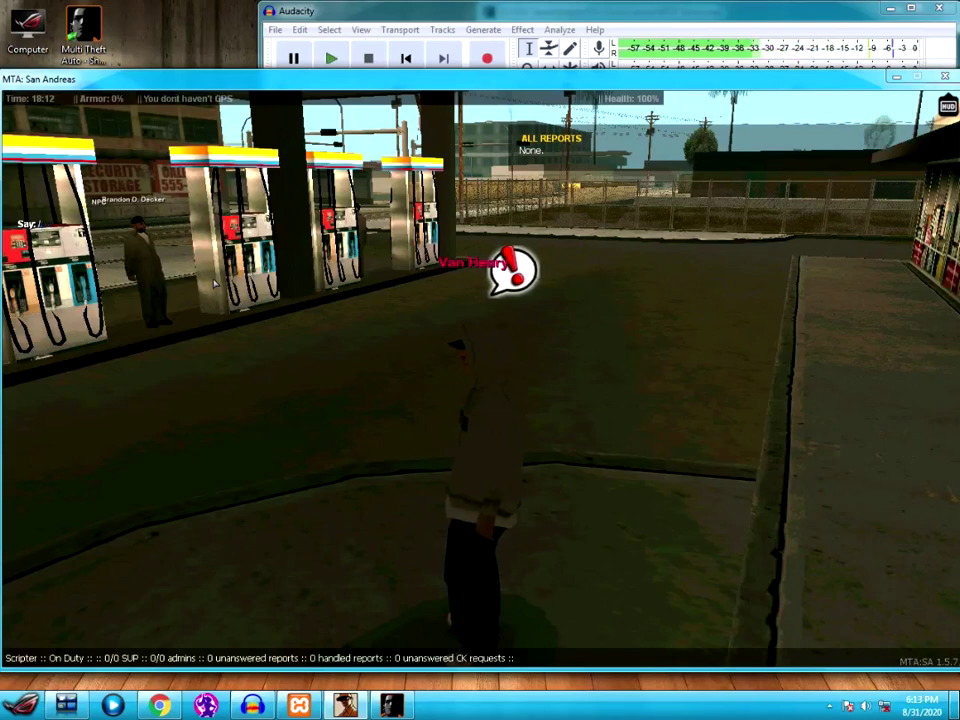
type("j")
type("money")
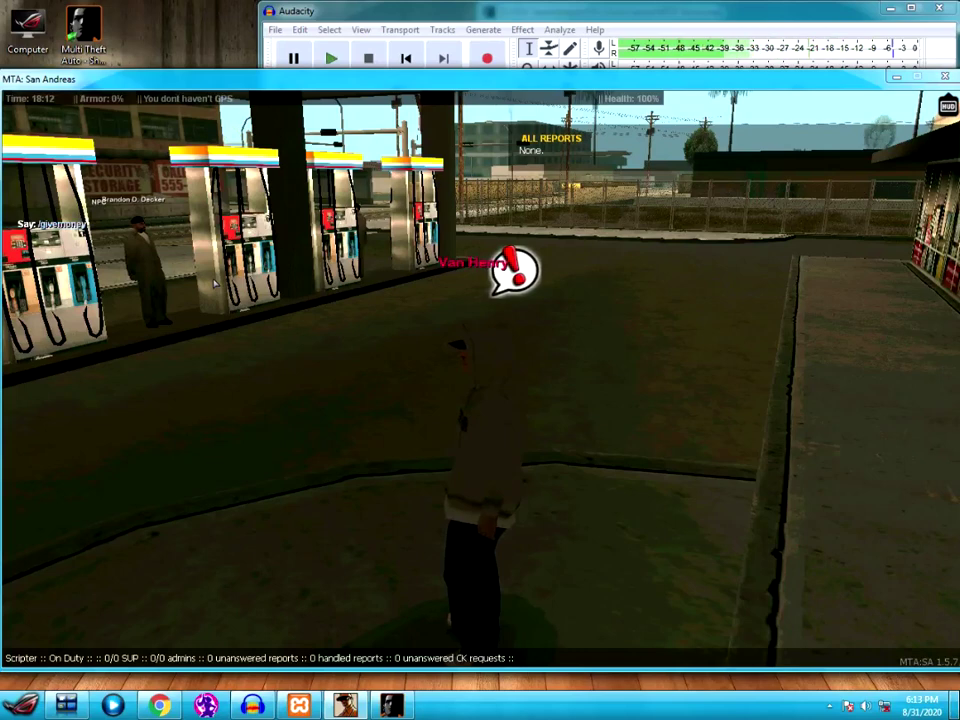
type(" Van_Henry")
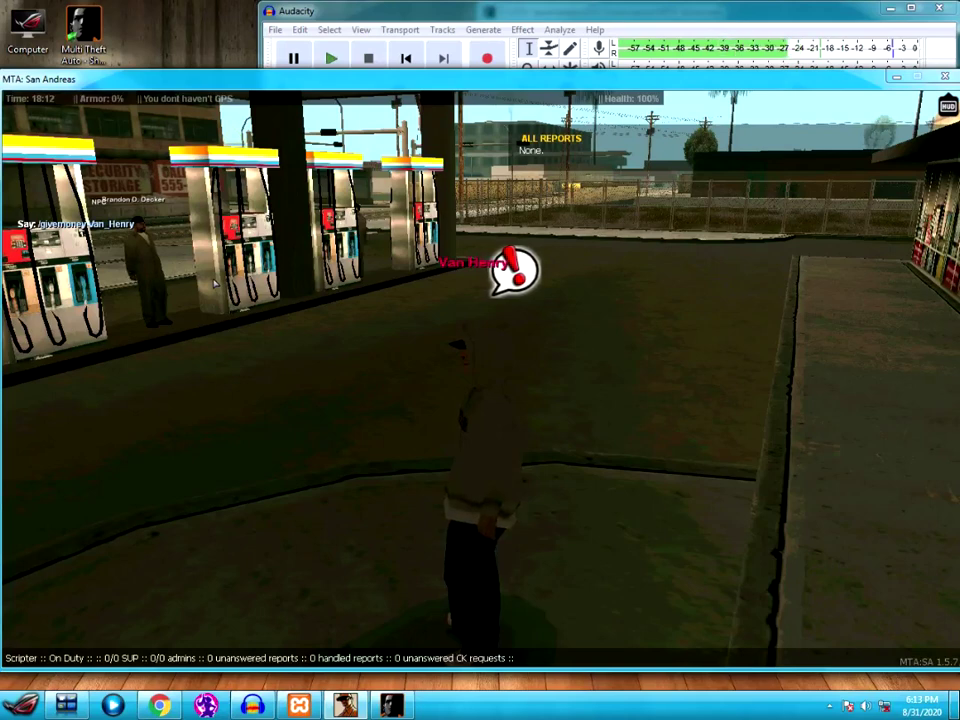
type(" 100000000000000000000000000000")
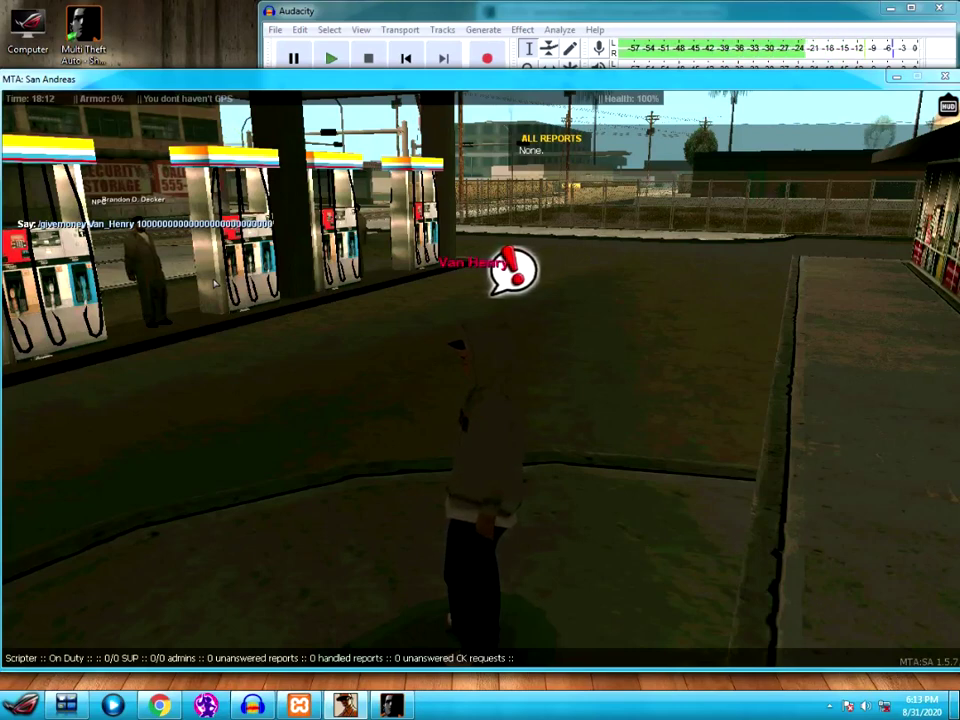
type("as")
type("ntuk test saja")
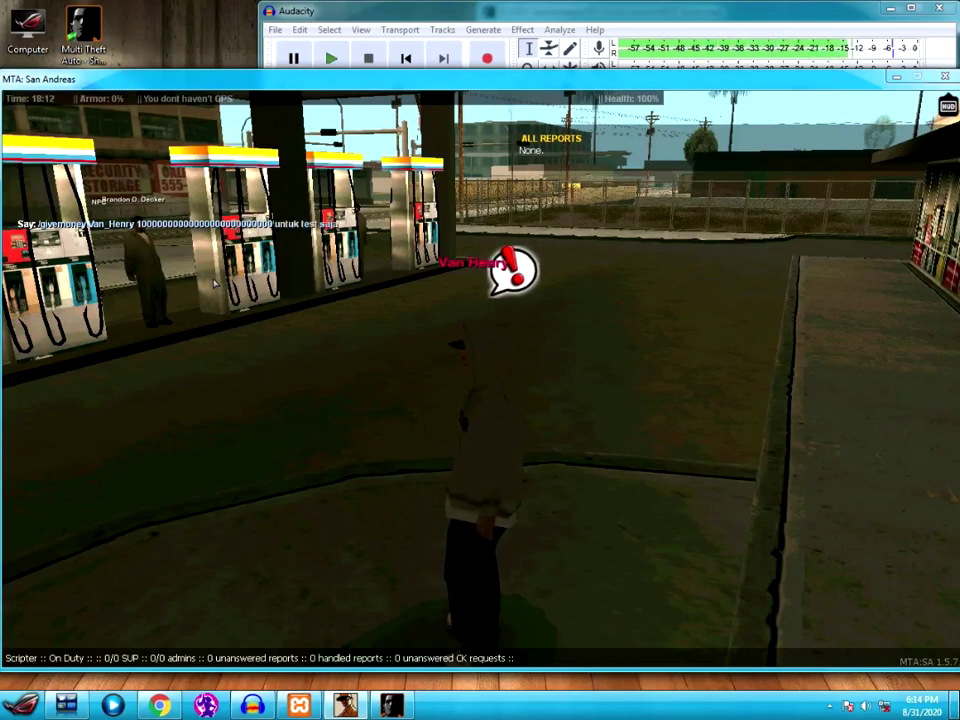
key("Return")
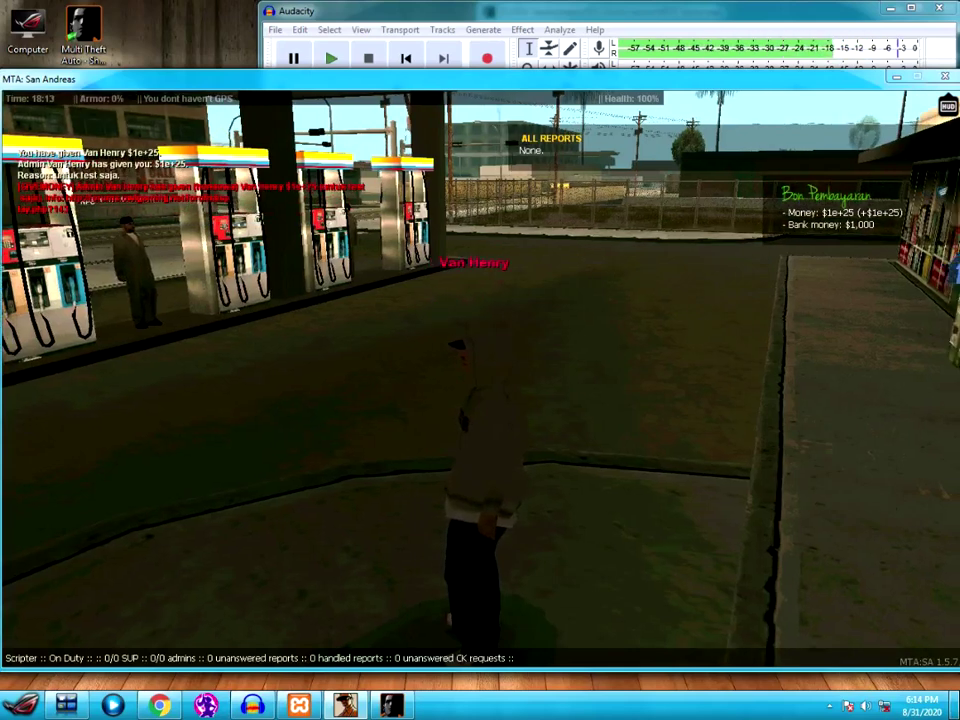
- Check the $1e+25 cash in the inventory, then walk to the door of business 2/47 Pom Idlewood
key("w")
key("w")
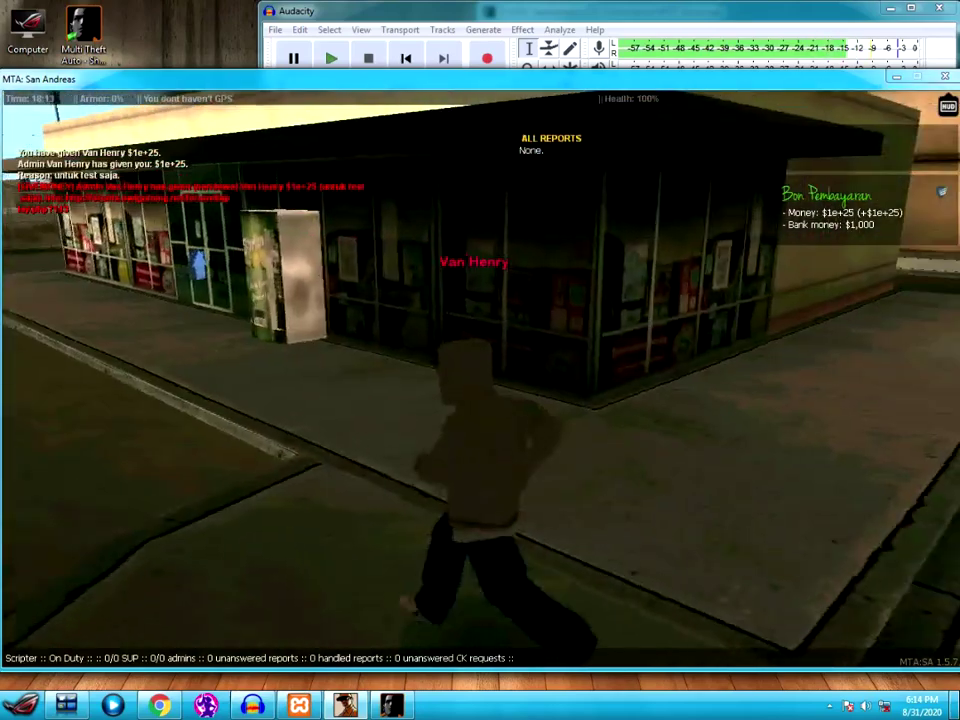
key("i")
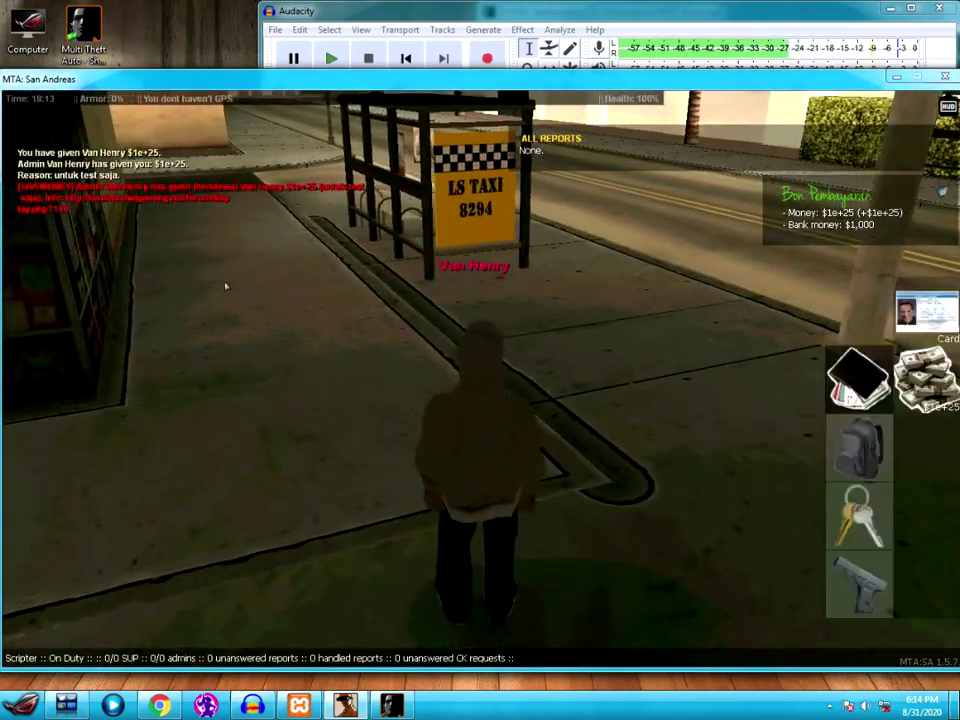
left_click(925, 378)
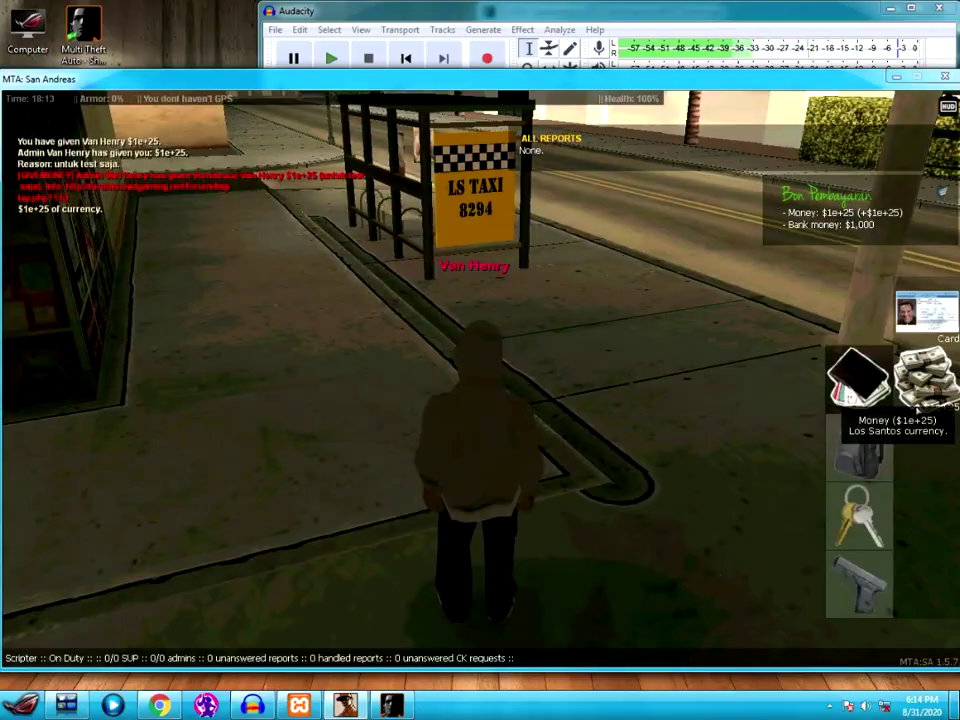
key("i")
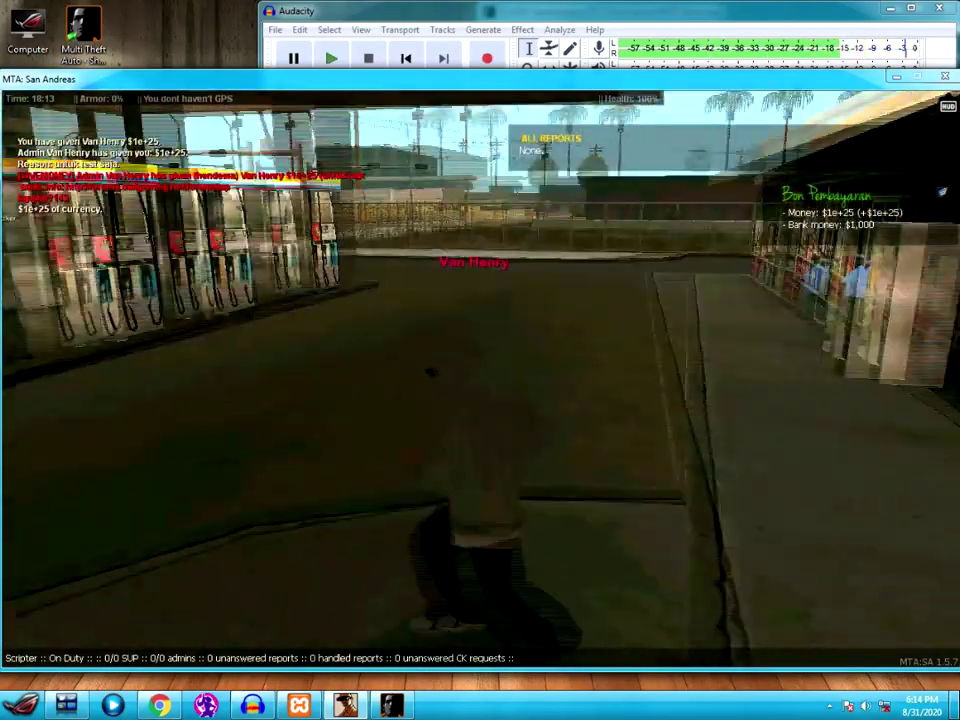
key("w")
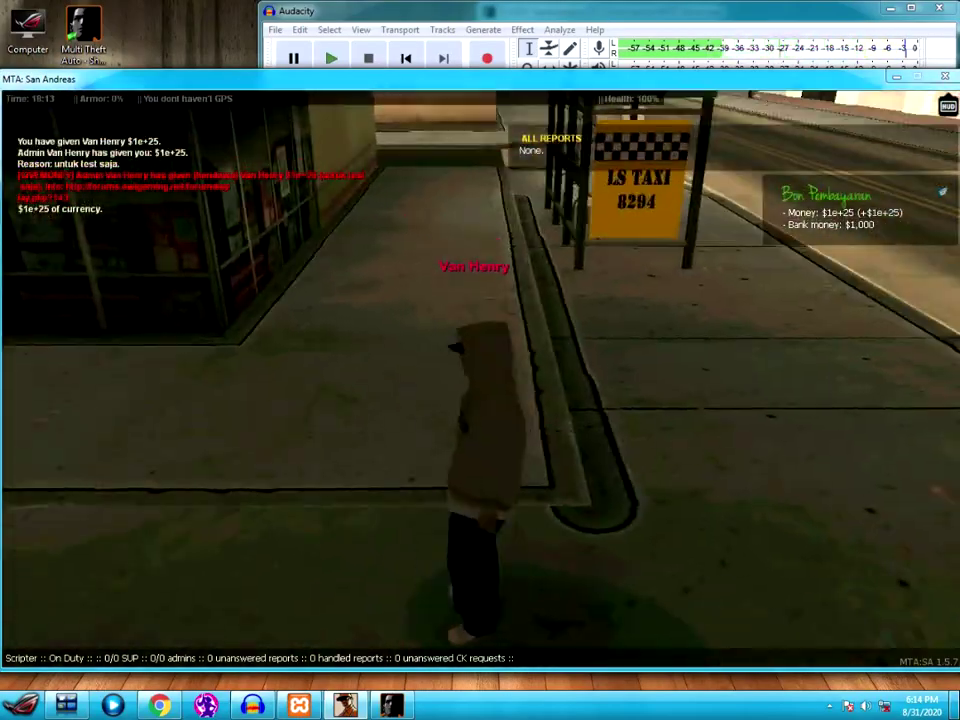
key("w")
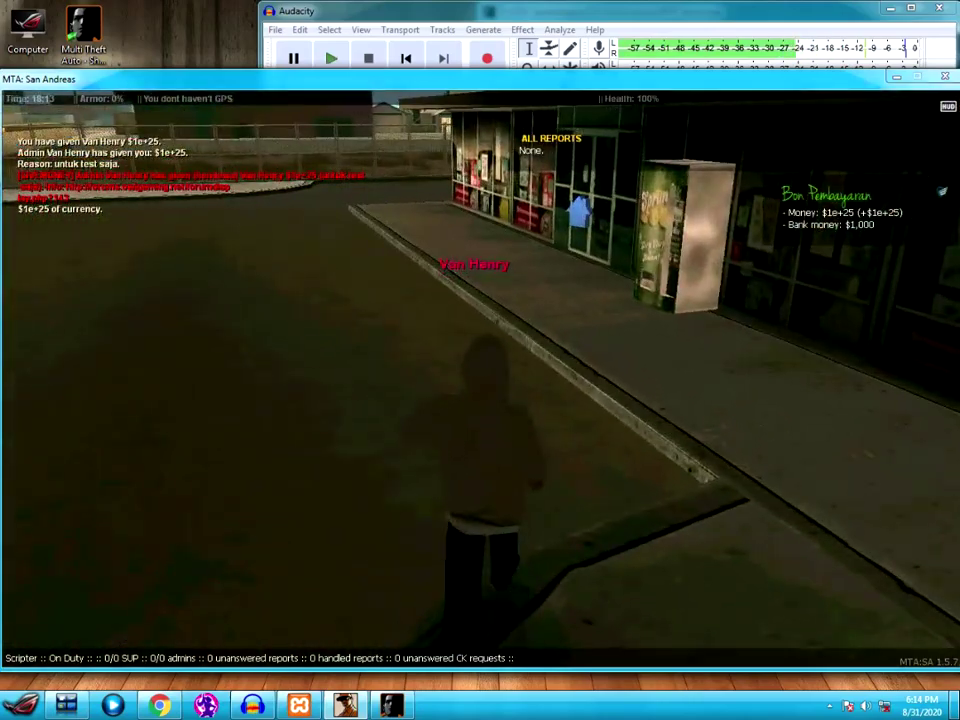
key("w")
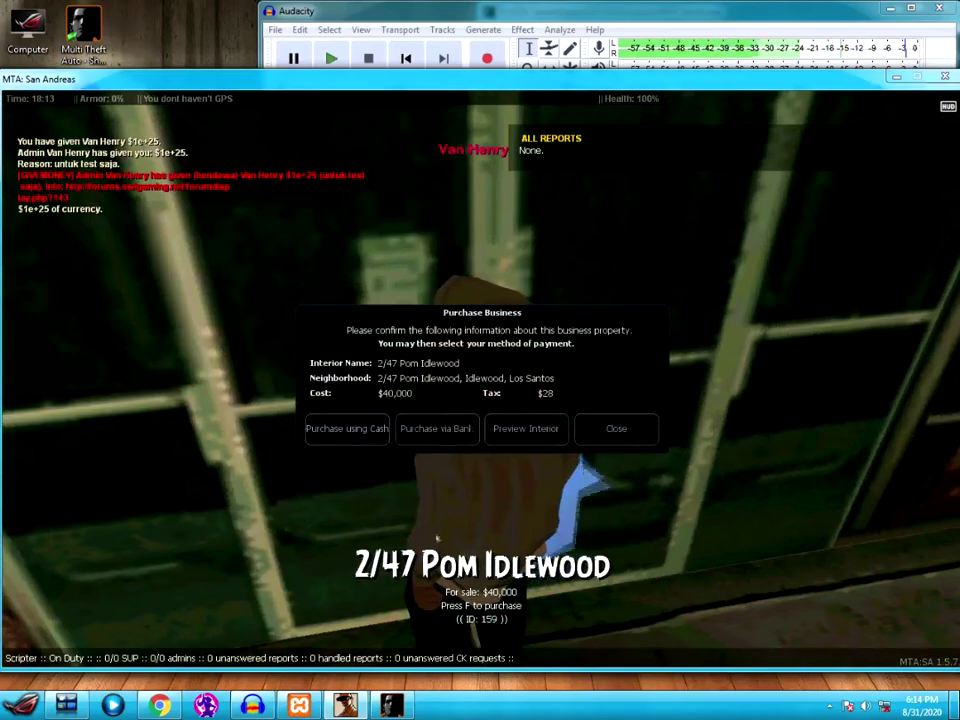
- Walk along the sidewalk past the newly bought shop's front
key("s")
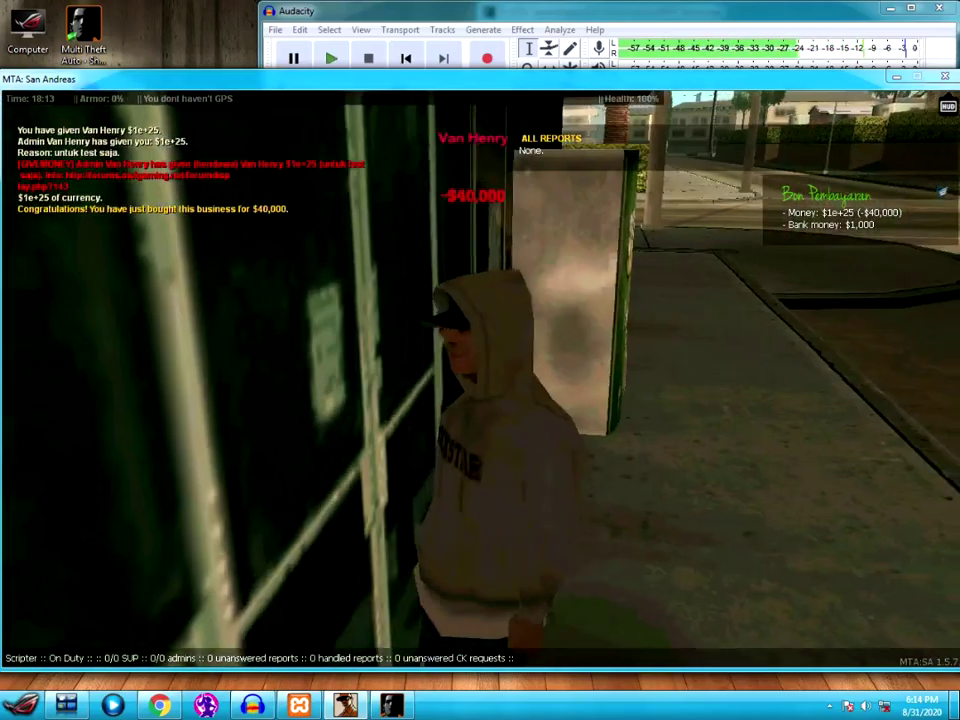
key("w")
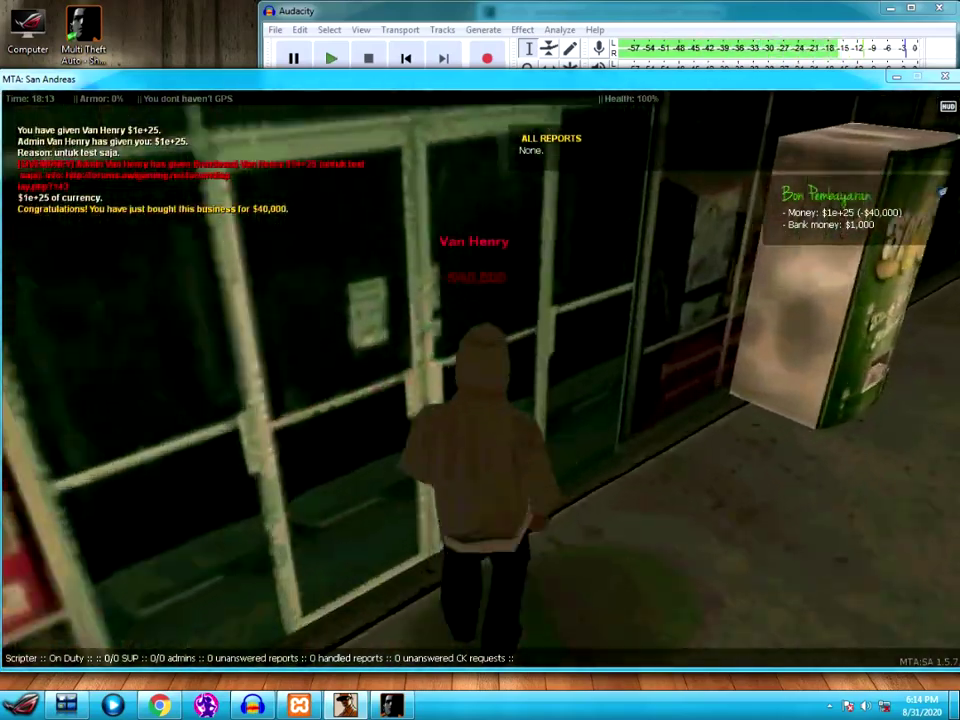
key("s")
key("a")
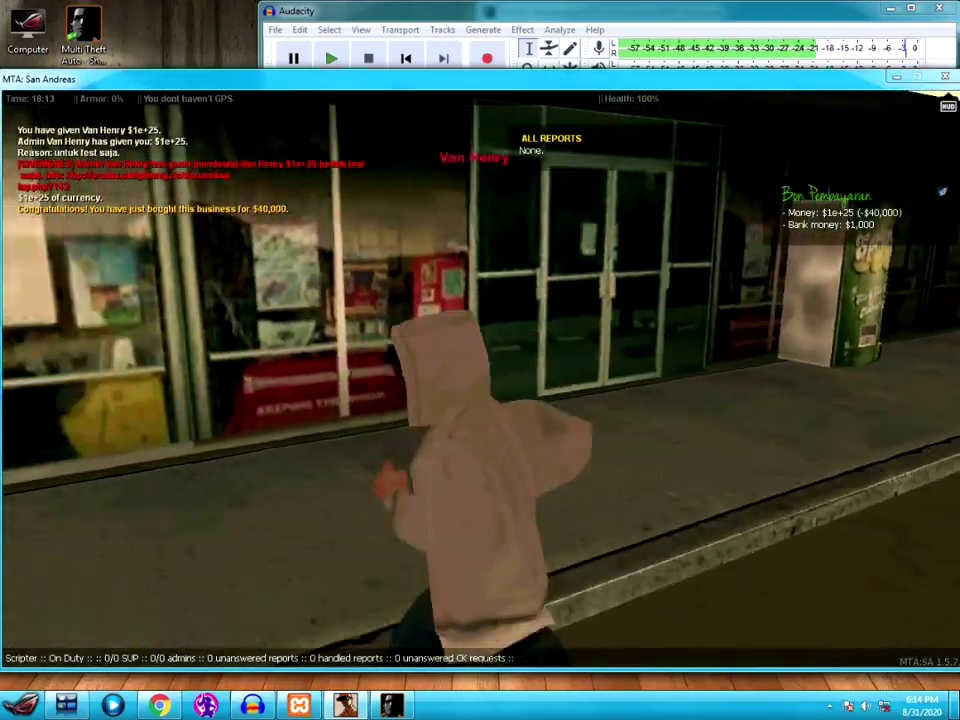
key("w")
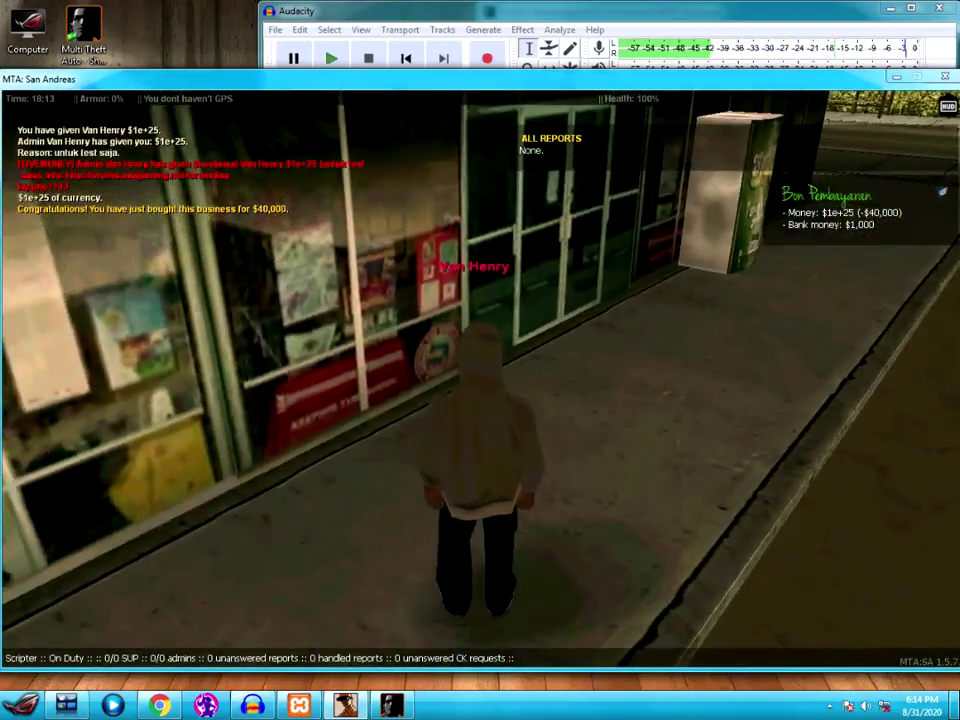
- Run over among the gas pumps and back toward the shop front
key("d")
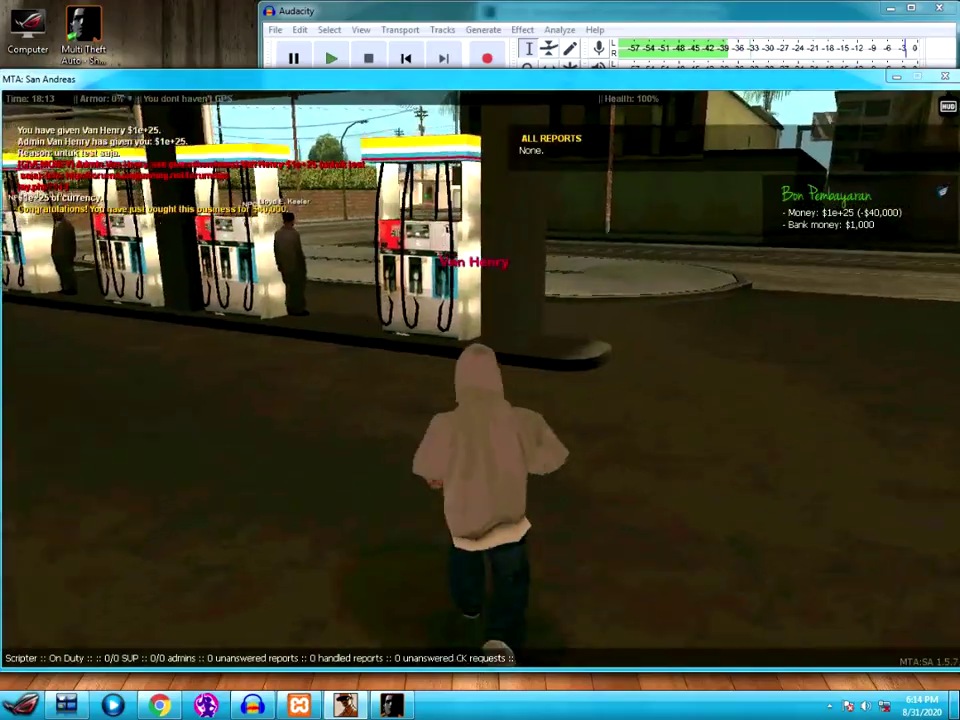
key("a")
key("w")
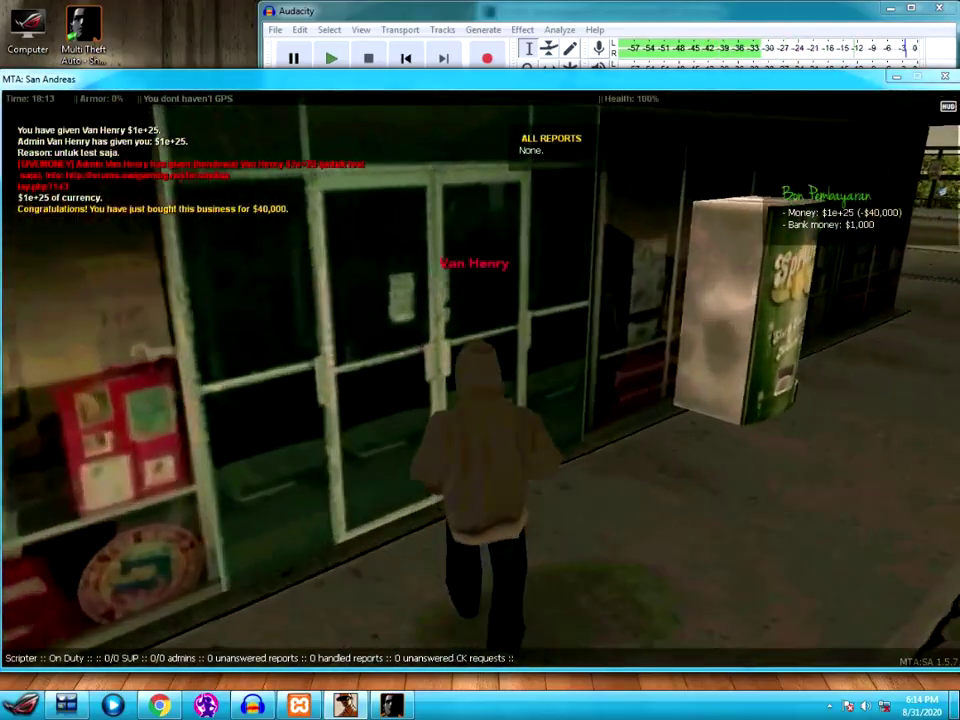
key("s")
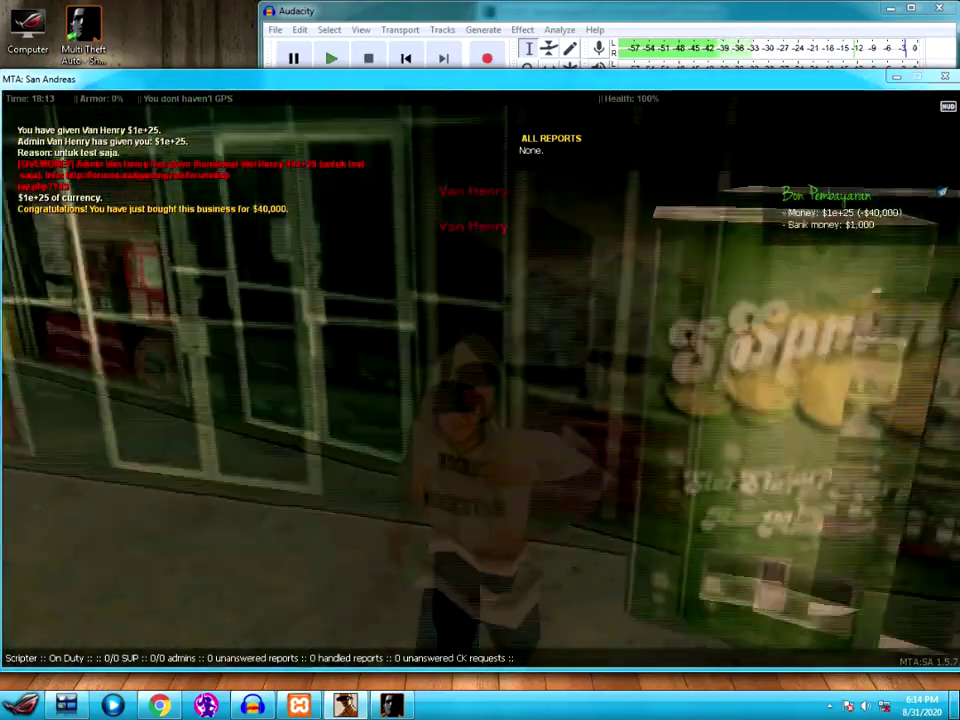
key("s")
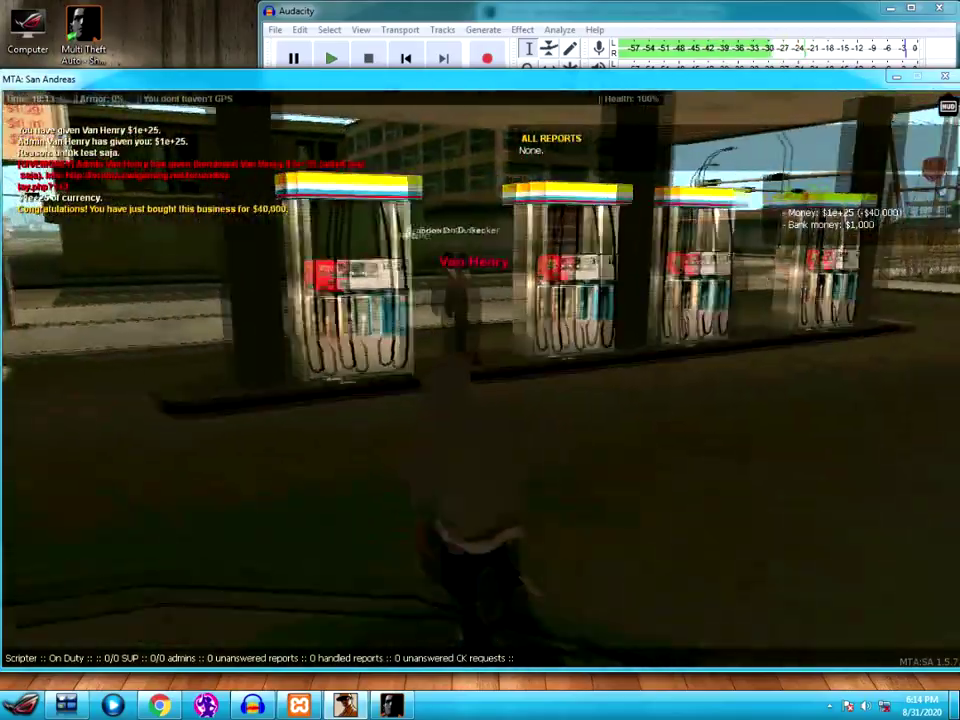
key("w")
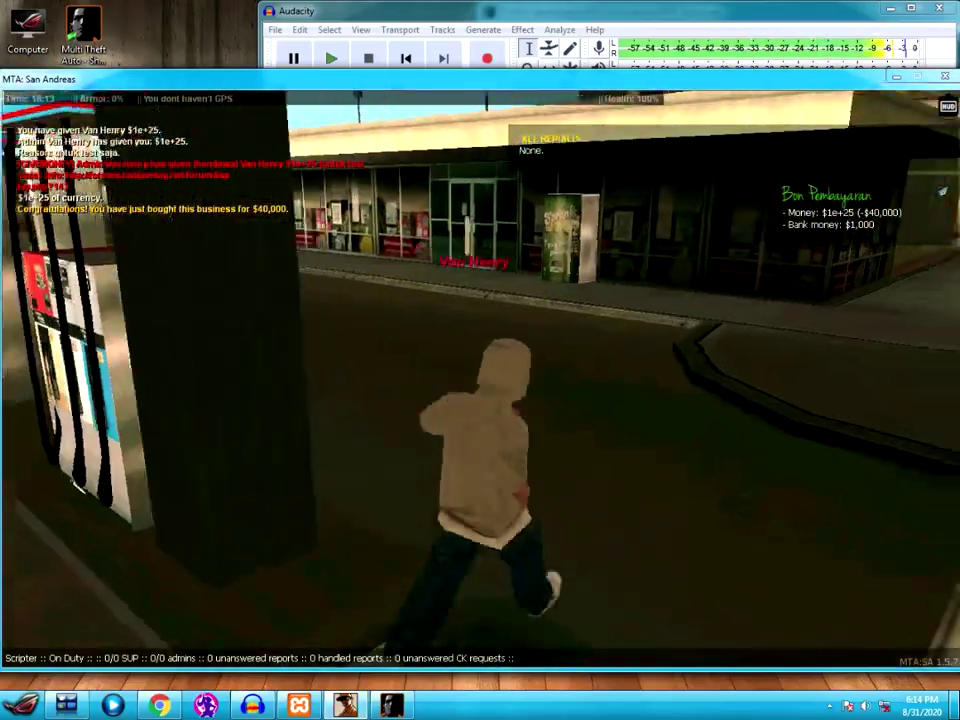
- Enter the 2/47 Pom Idlewood shop and walk to the counter and aisles
key("w")
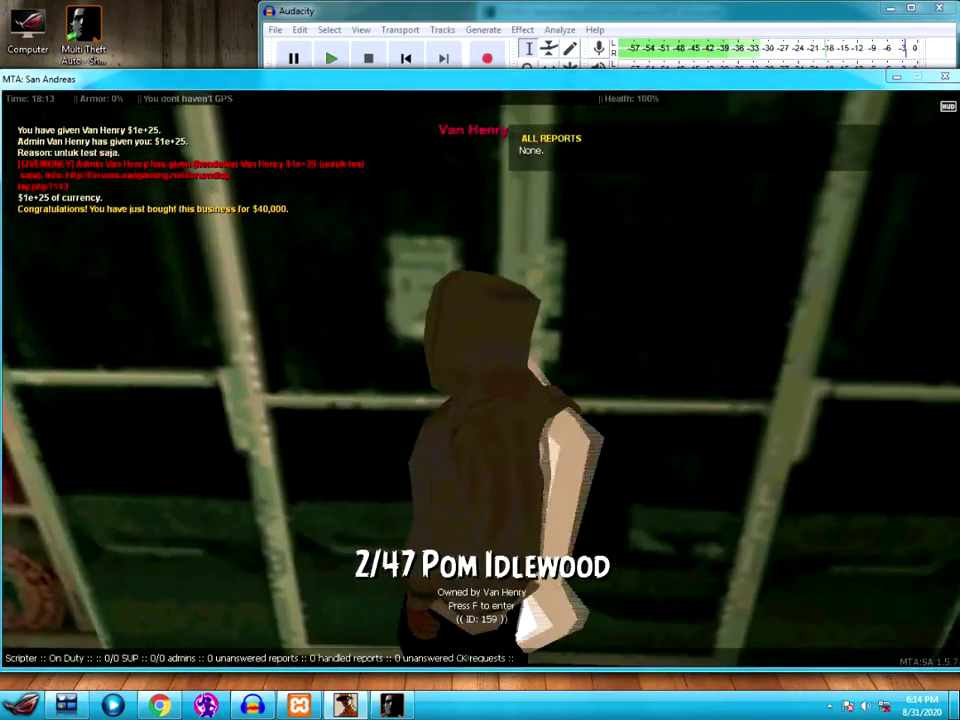
key("f")
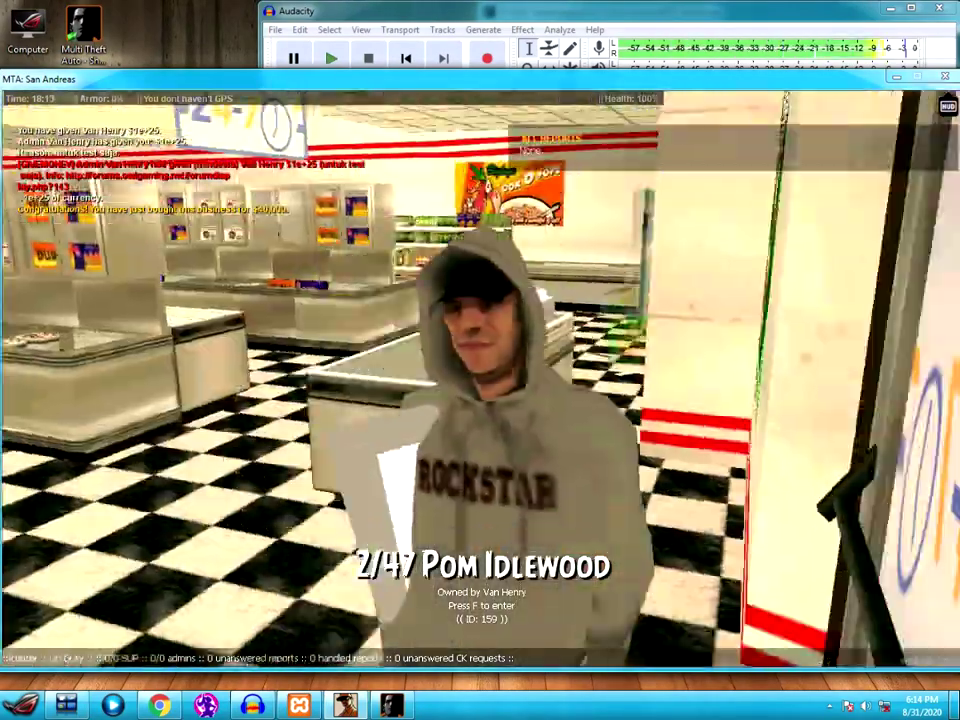
key("w")
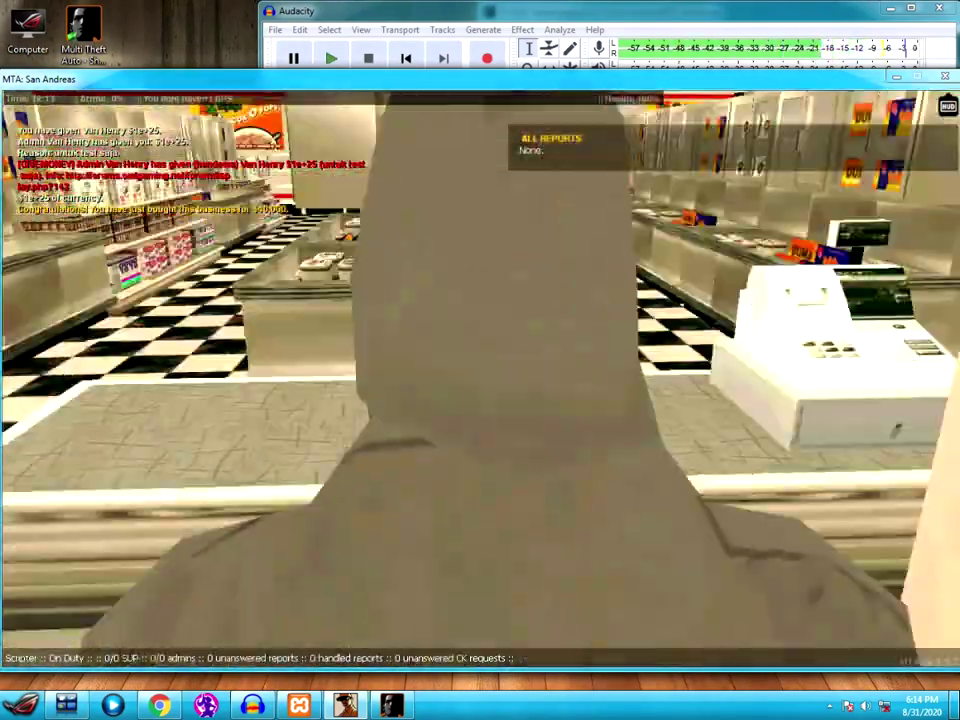
key("s")
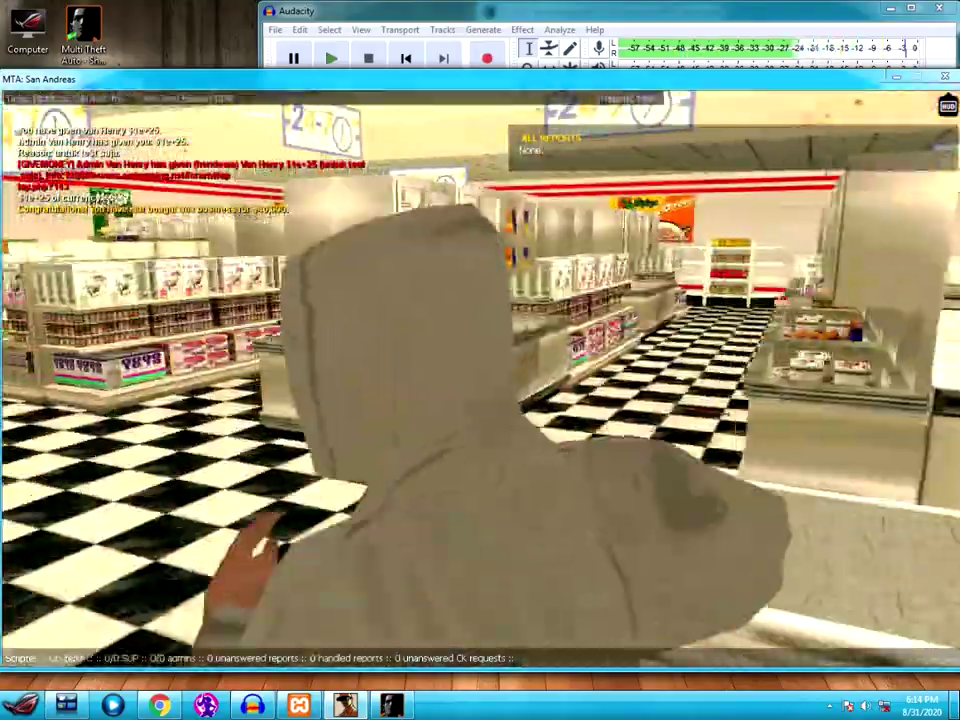
key("w")
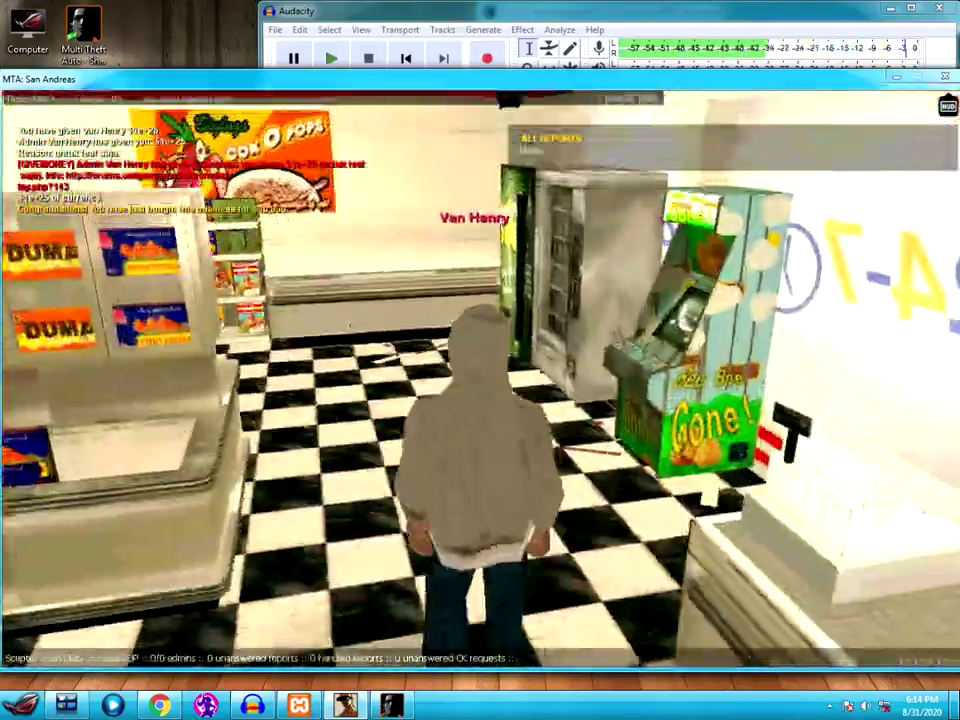
- Walk through the aisles toward the door, then bring up the F1 help window
key("w")
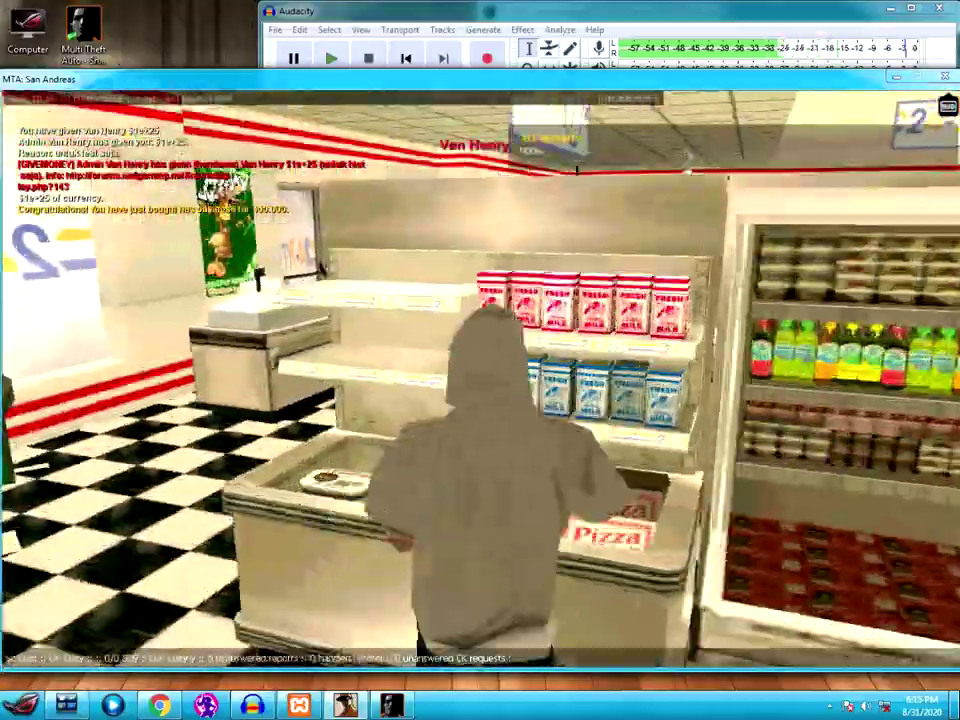
key("w")
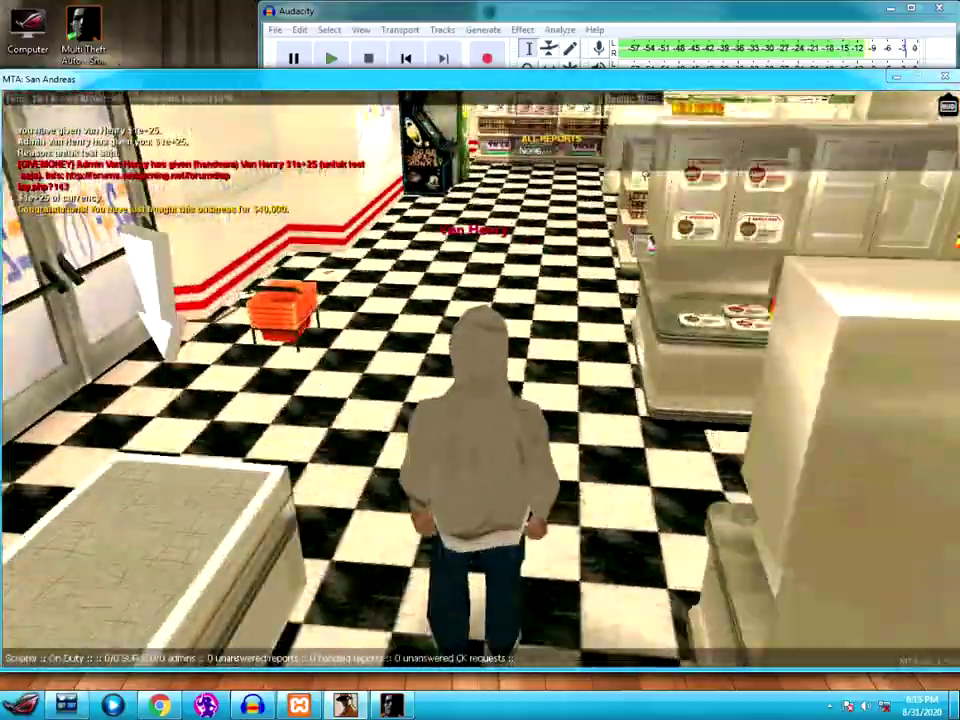
key("w")
key("s")
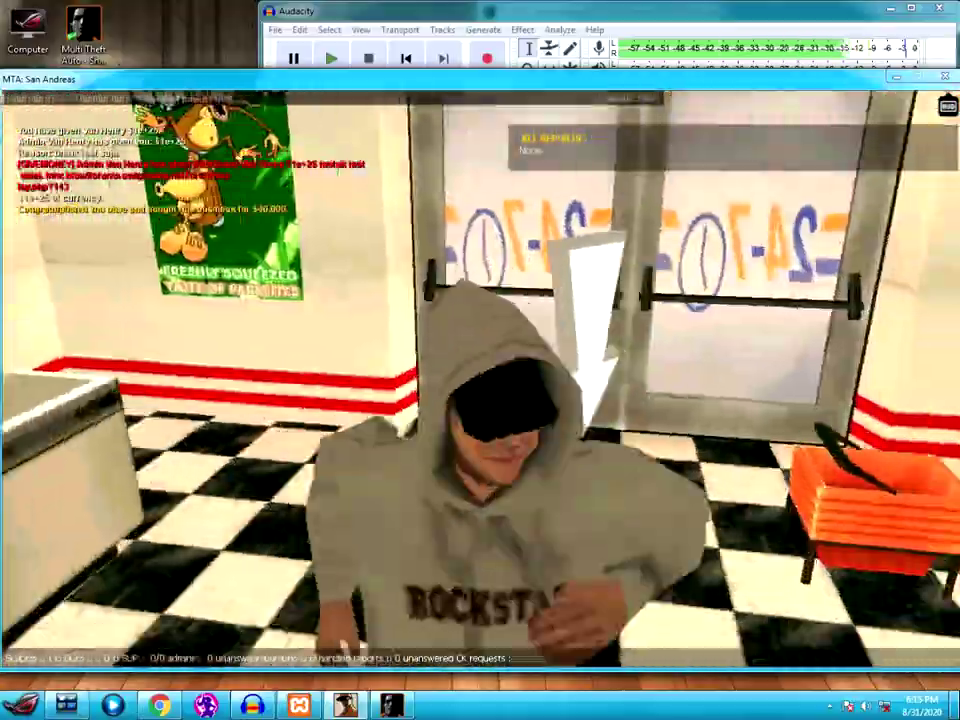
key("F1")
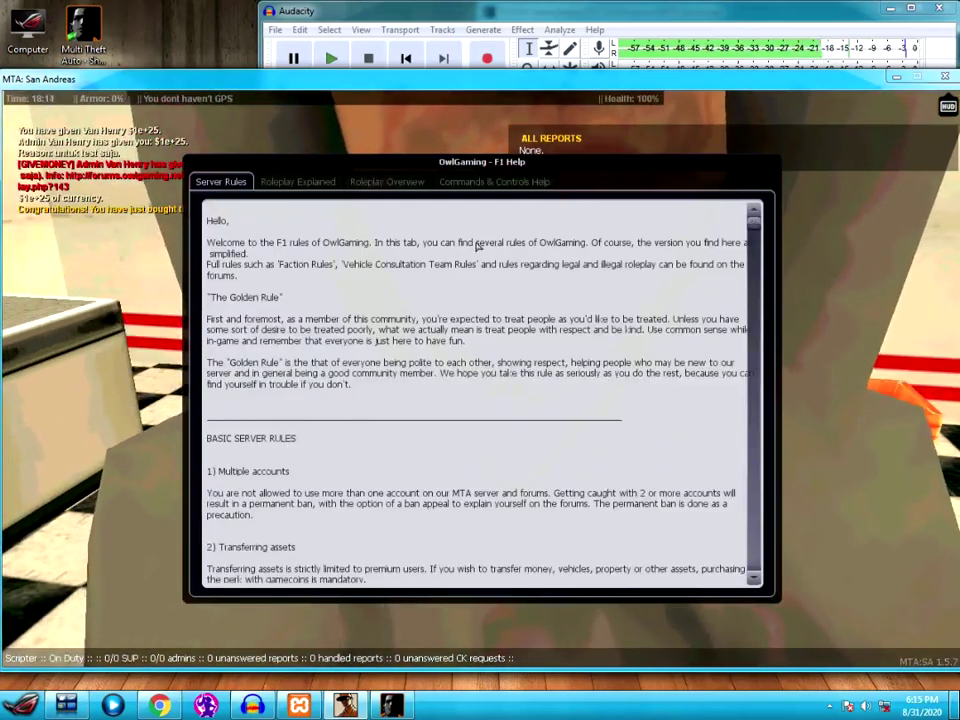
- Browse the Factions, Vehicles, Properties, Items, Jobs and Misc lists under Commands & Controls Help
left_click(508, 184)
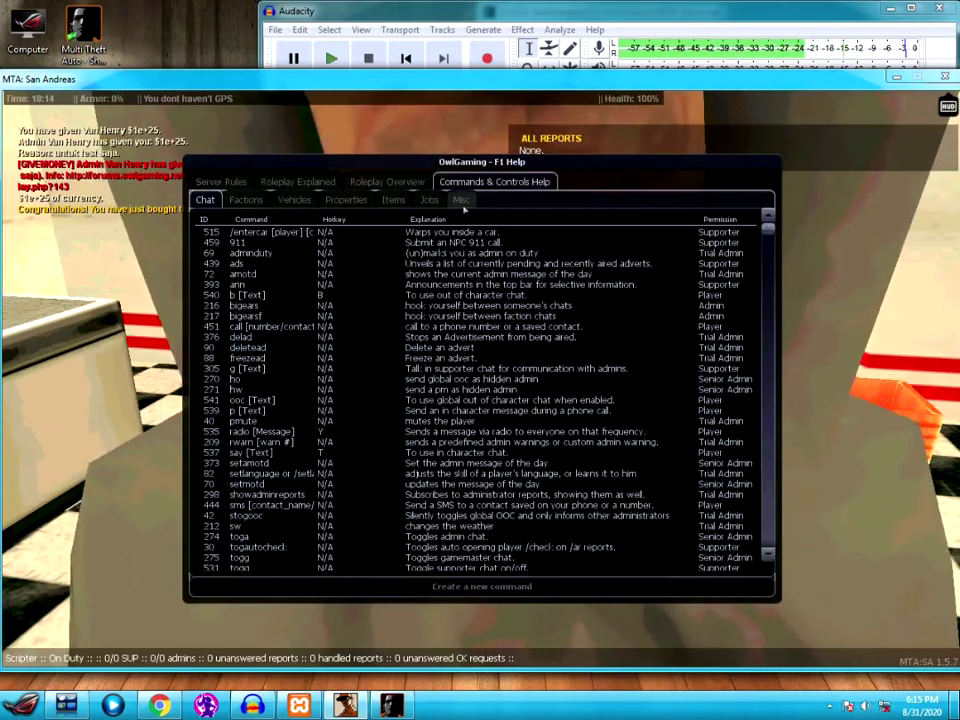
left_click(241, 201)
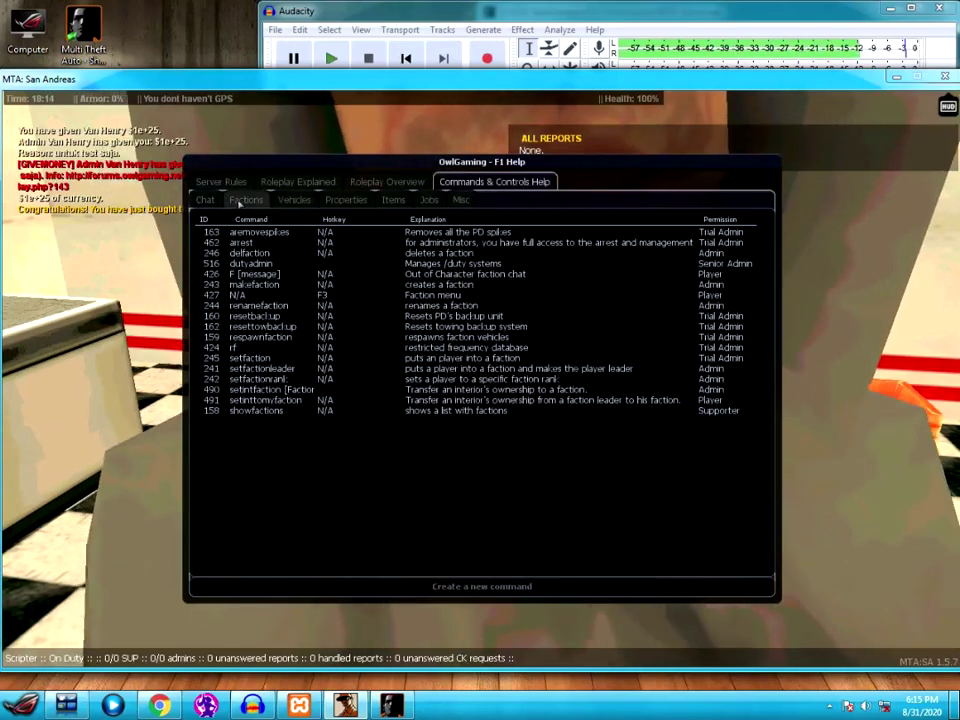
left_click(294, 200)
left_click(346, 201)
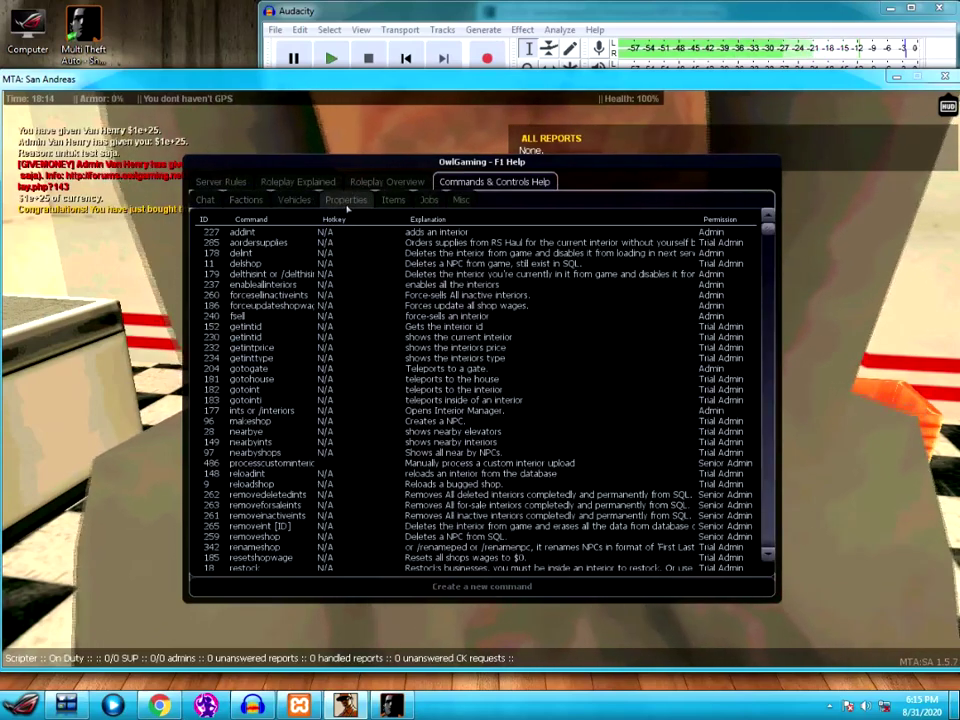
left_click(400, 203)
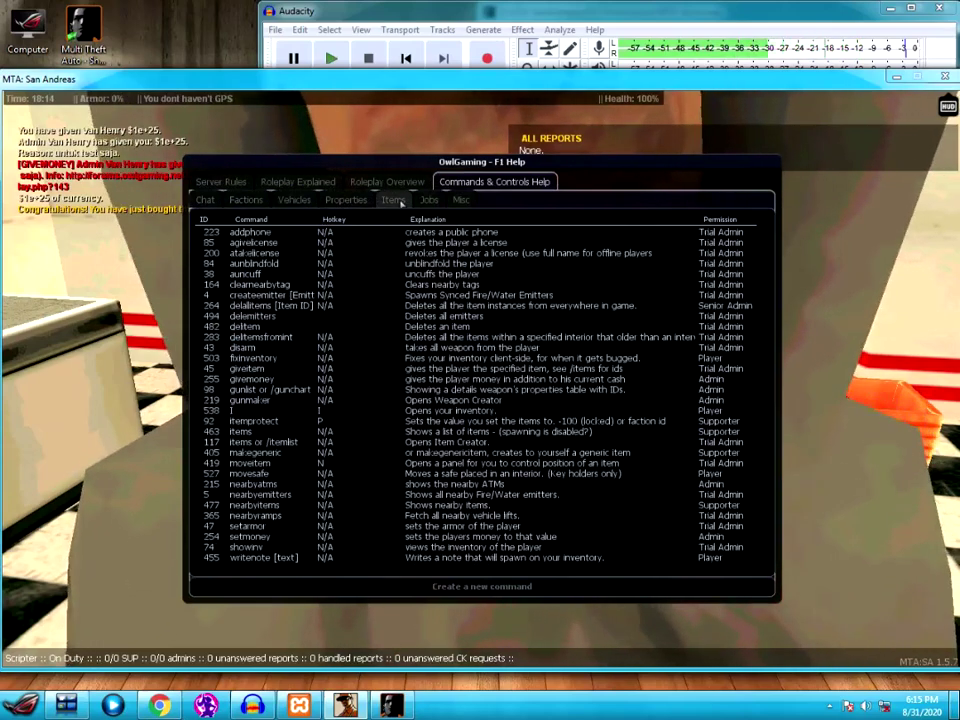
left_click(429, 200)
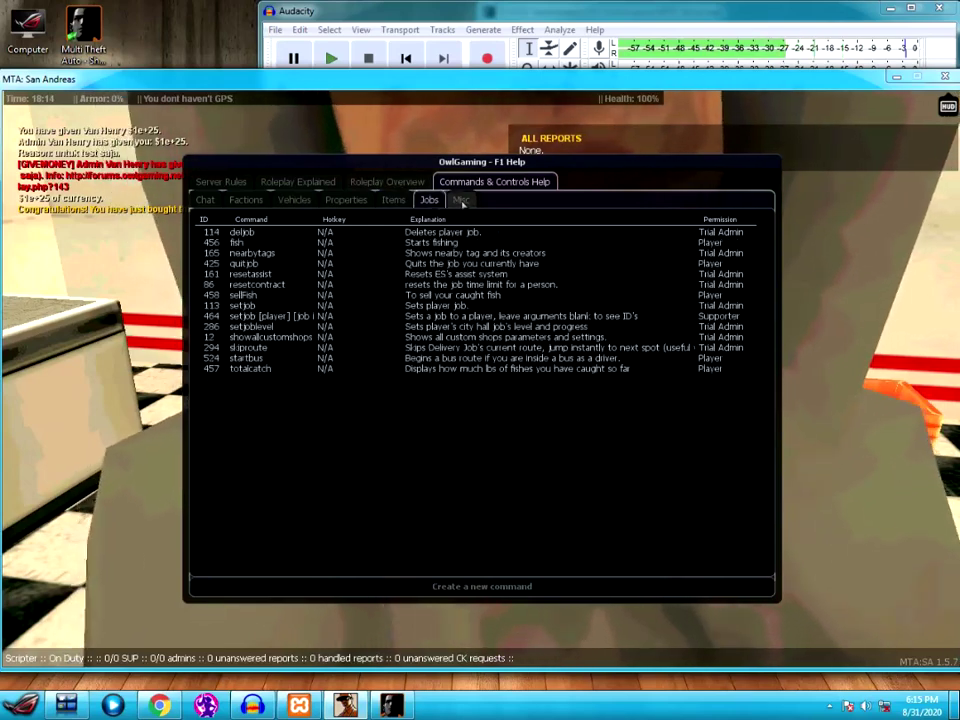
left_click(461, 200)
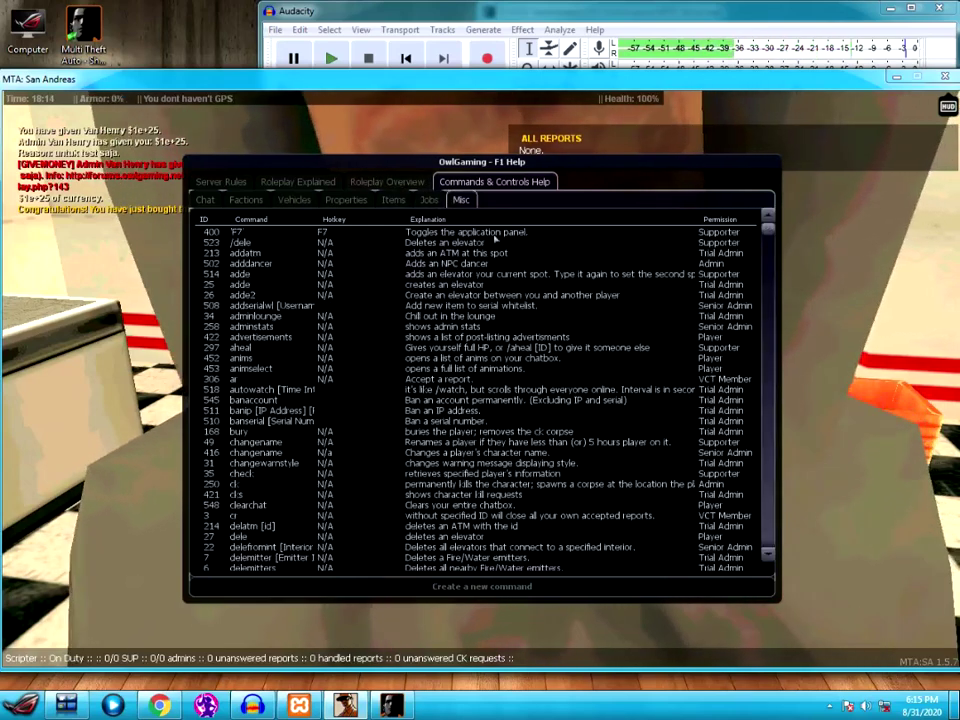
scroll(370, 398, "down", 10)
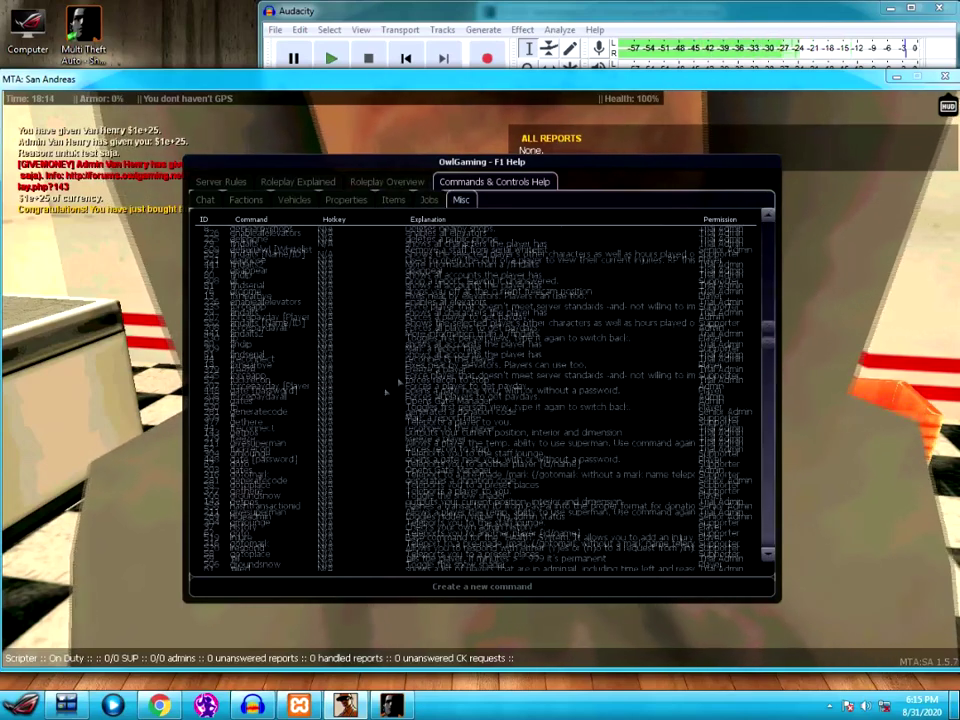
scroll(372, 398, "up", 10)
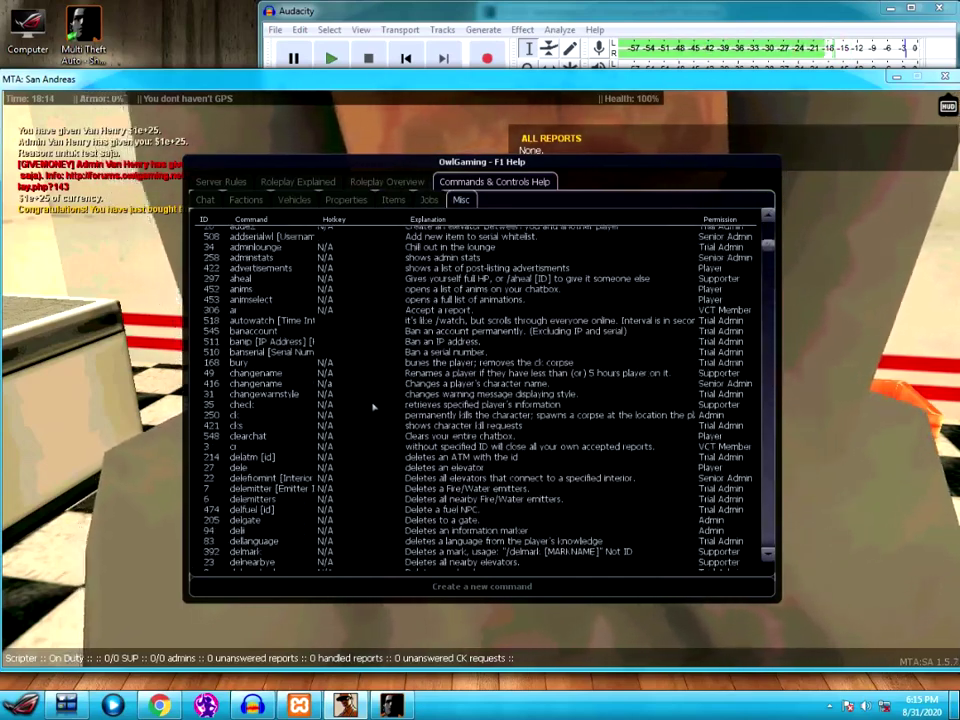
- Close the help window and walk down the aisle toward the counter
key("F1")
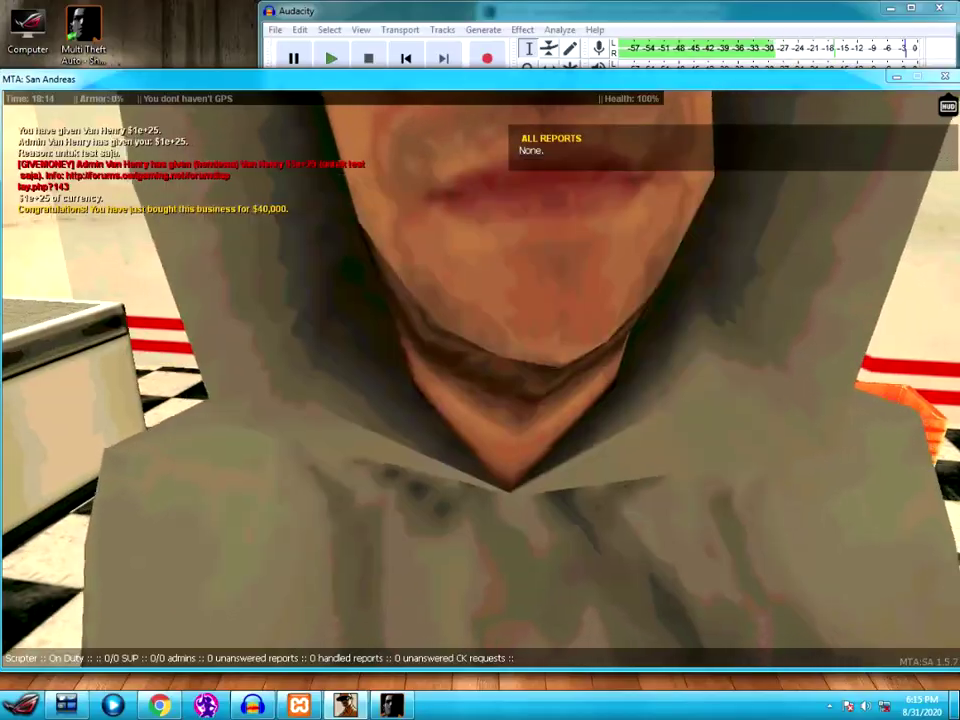
key("w")
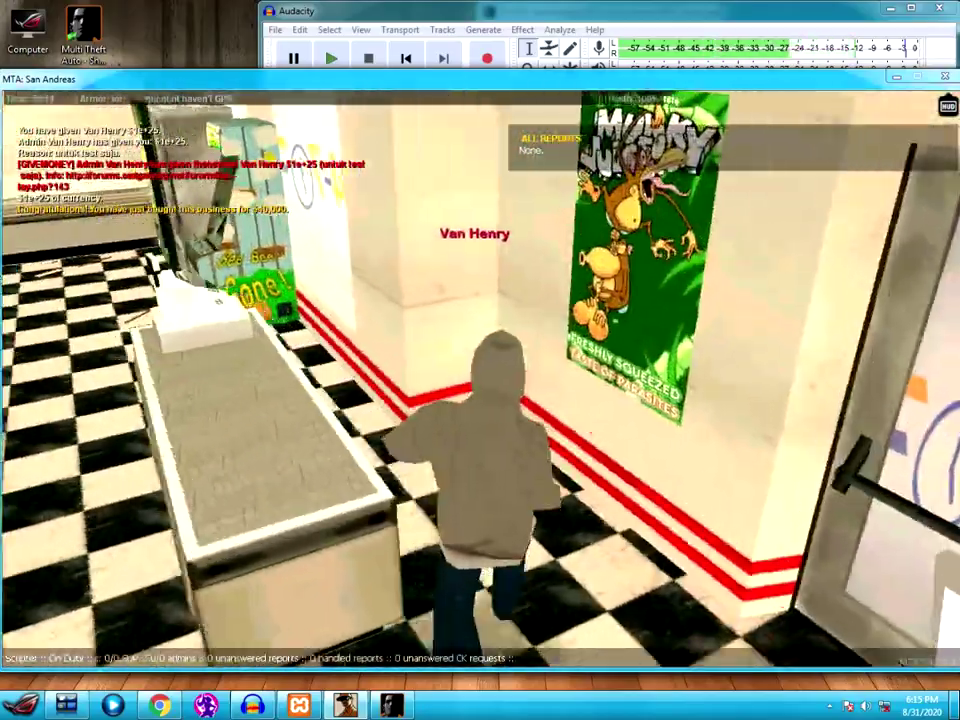
key("w")
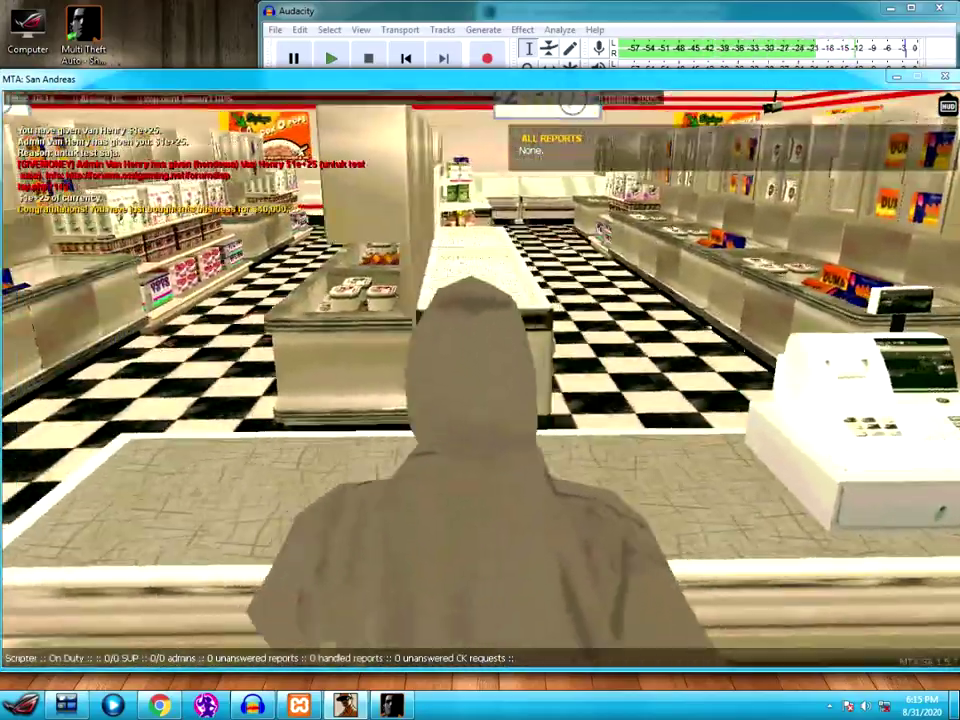
- Run /makeshop in chat to list shop types, then start typing makeshop 1 skin 50
type("tmas")
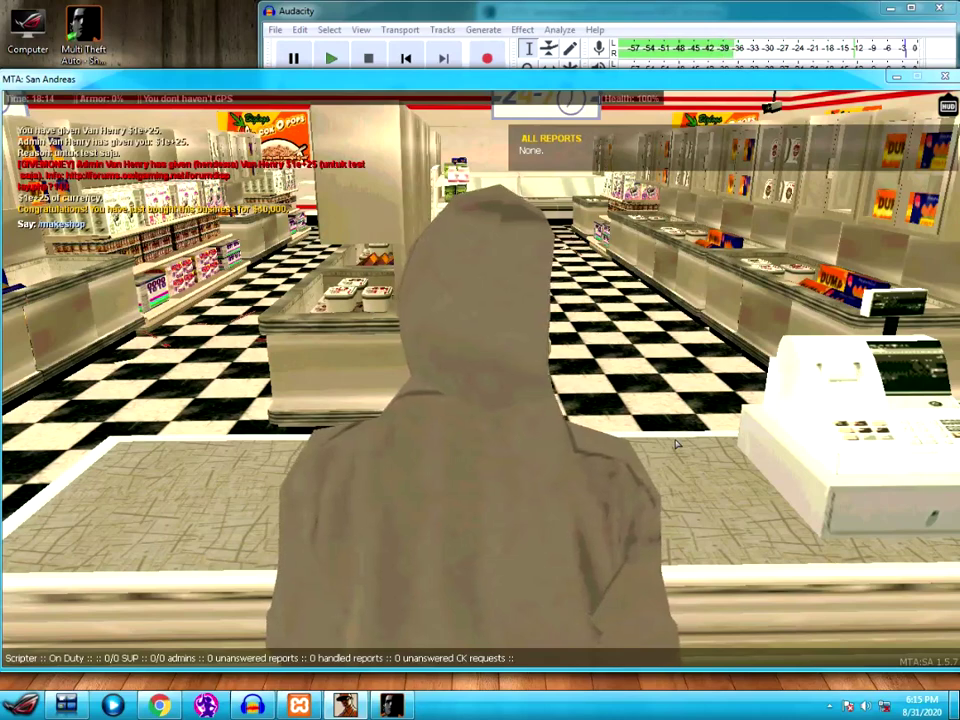
key("Return")
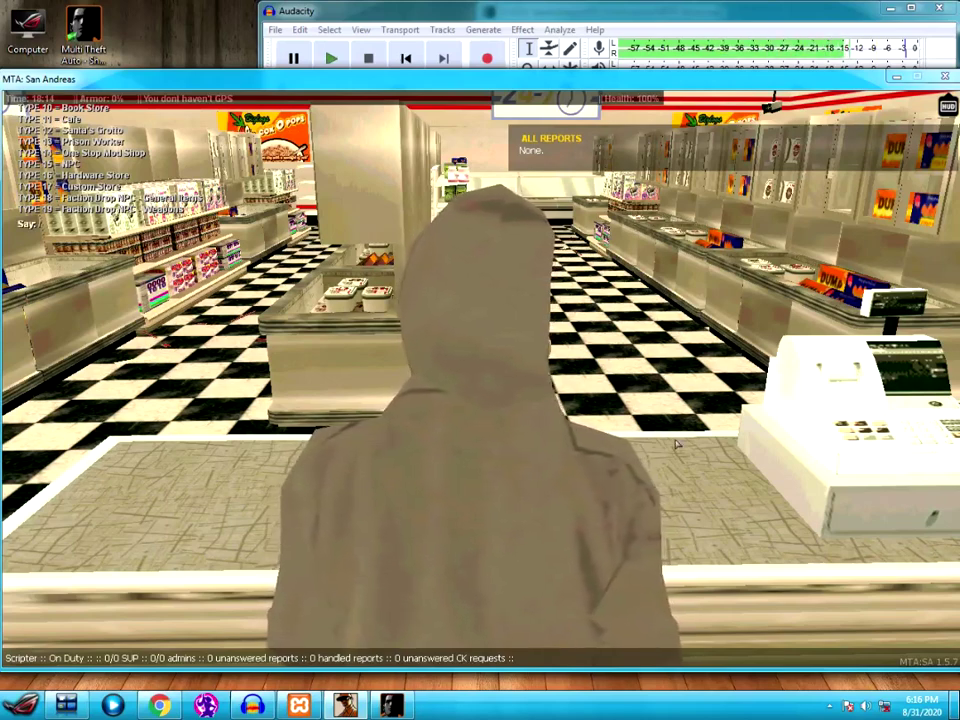
type("makeshop 1")
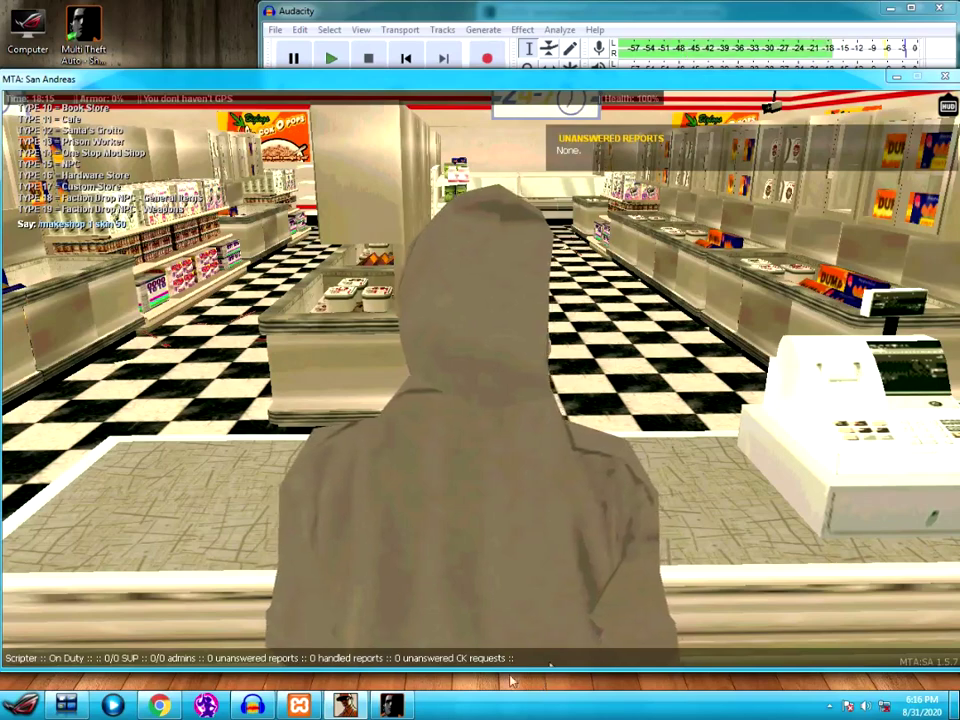
- Open the Multi Theft Auto shortcut's file location from its properties
right_click(96, 20)
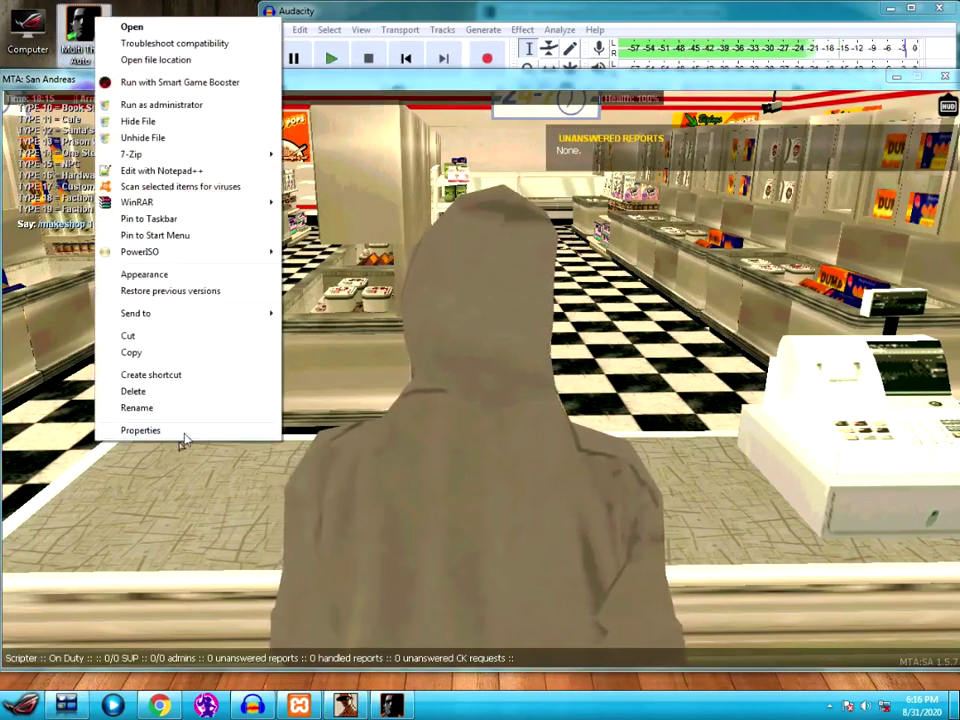
left_click(182, 432)
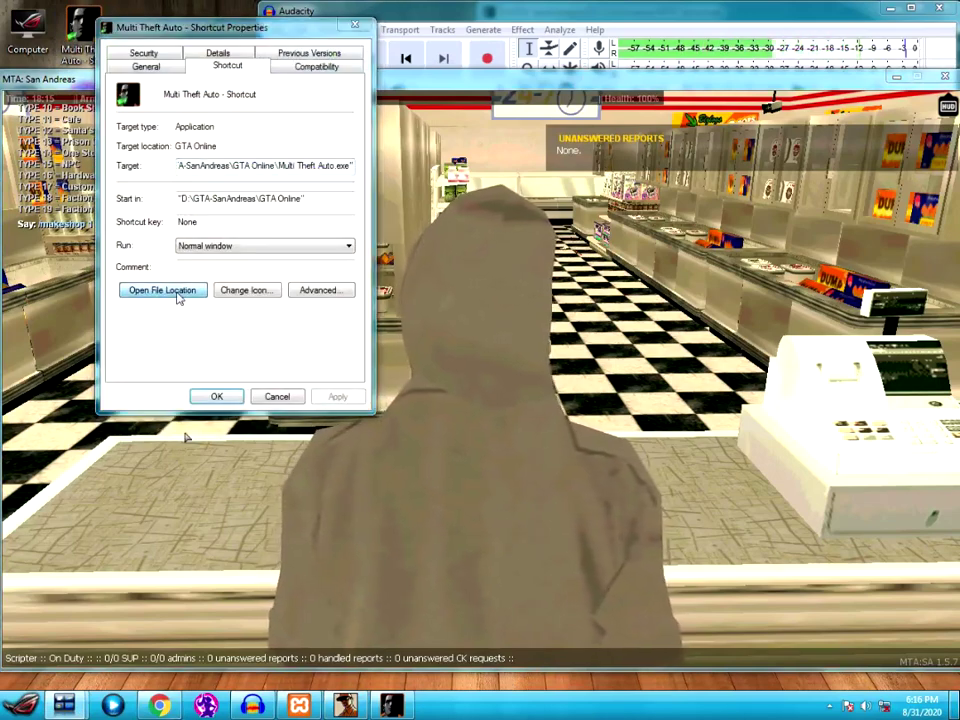
left_click(180, 298)
left_click(354, 25)
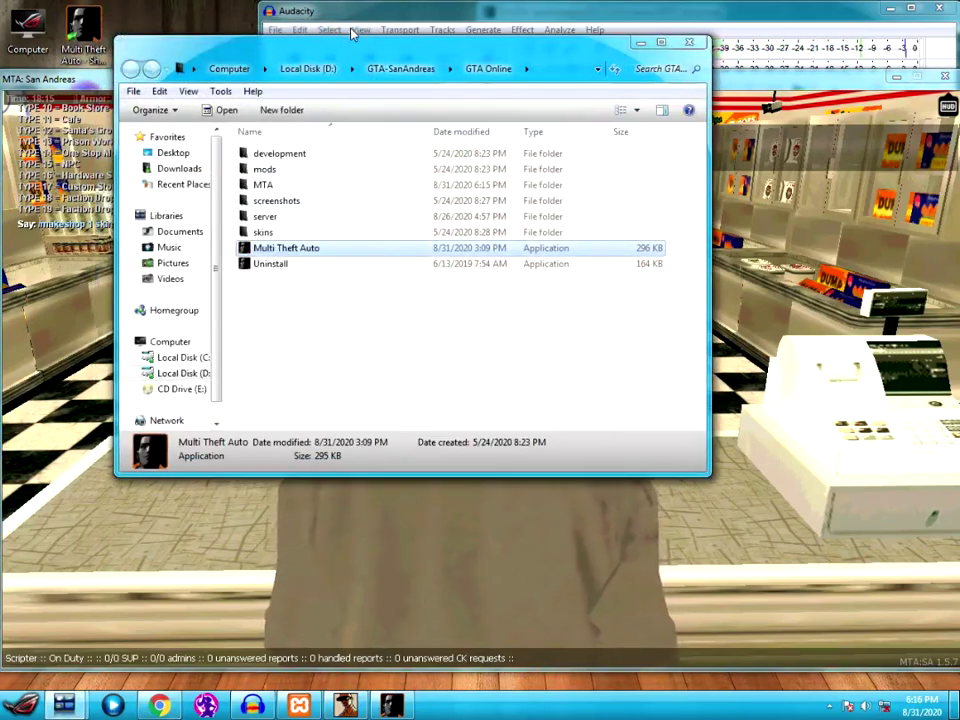
- Go to server\mods\deathmatch\resources\account\img and open skin image 000
double_click(284, 220)
double_click(287, 171)
double_click(285, 172)
left_click(298, 232)
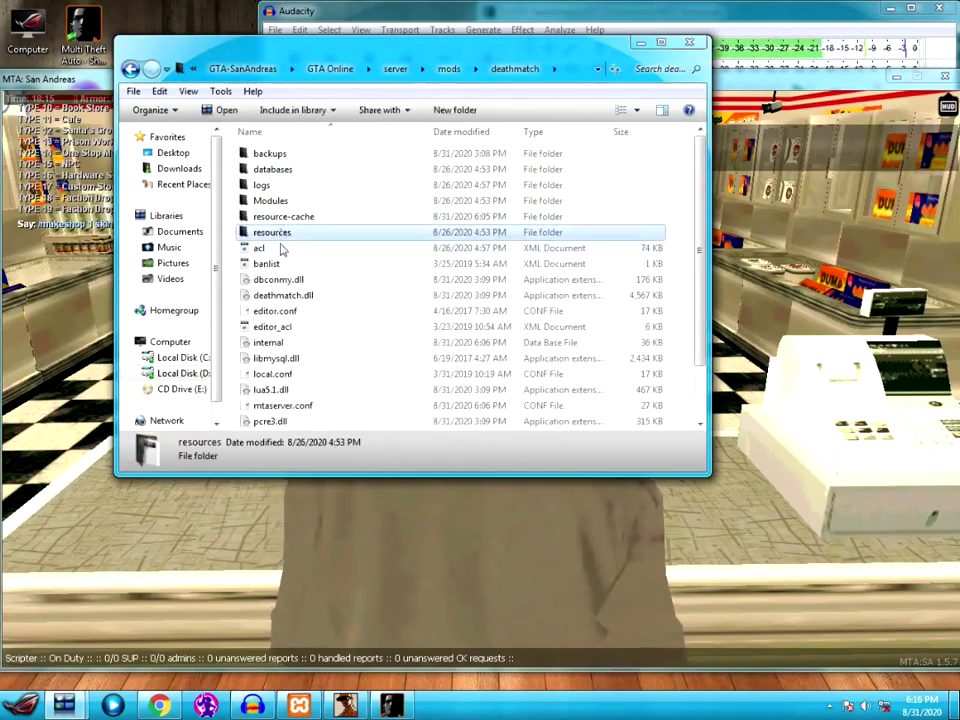
double_click(285, 233)
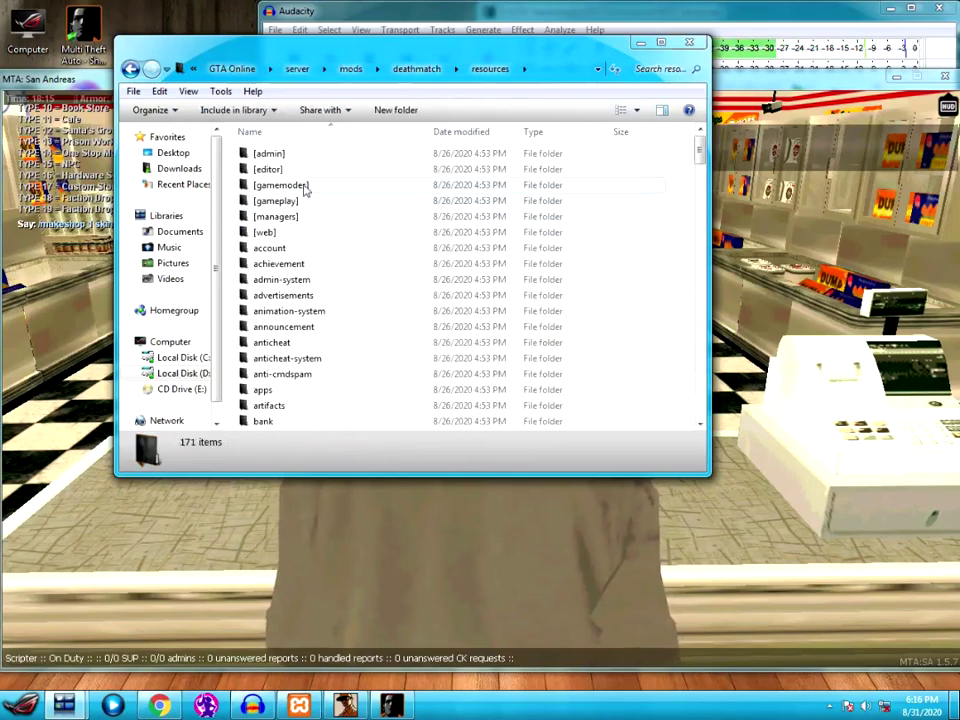
left_click(287, 250)
double_click(292, 250)
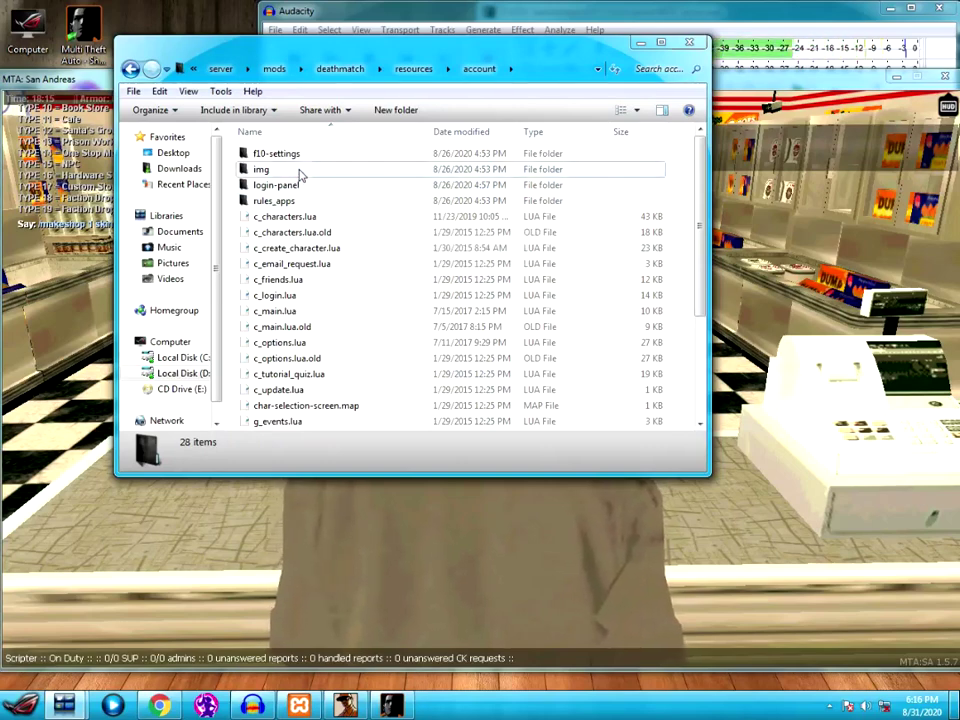
double_click(298, 170)
double_click(289, 156)
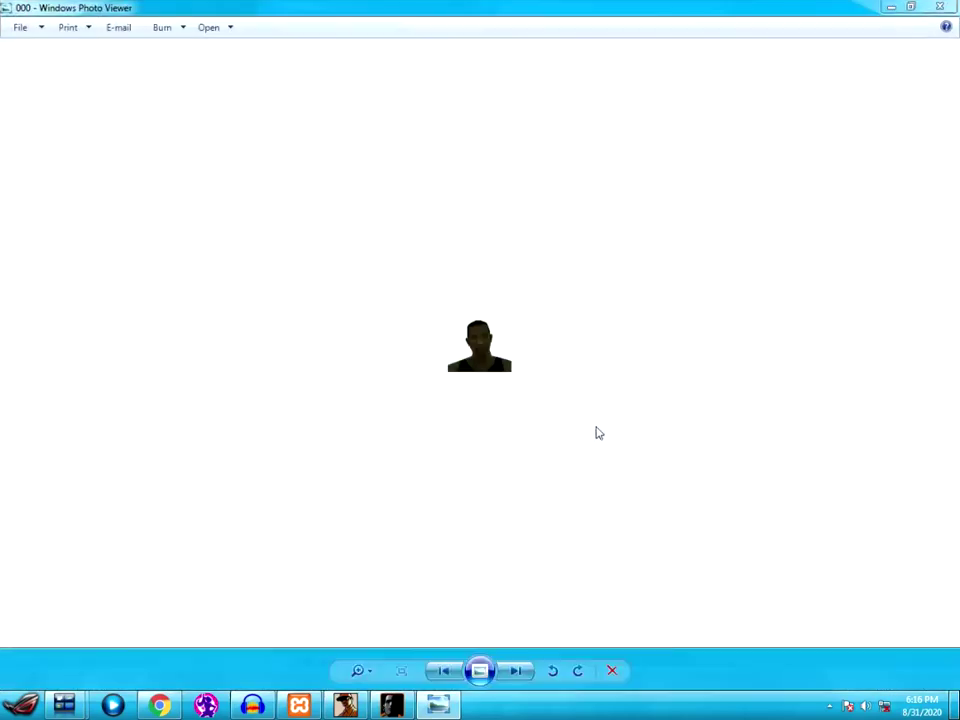
- Zoom in on skin 000 and the next portrait, then close the viewer
left_click(368, 676)
left_click_drag(370, 655, 369, 653)
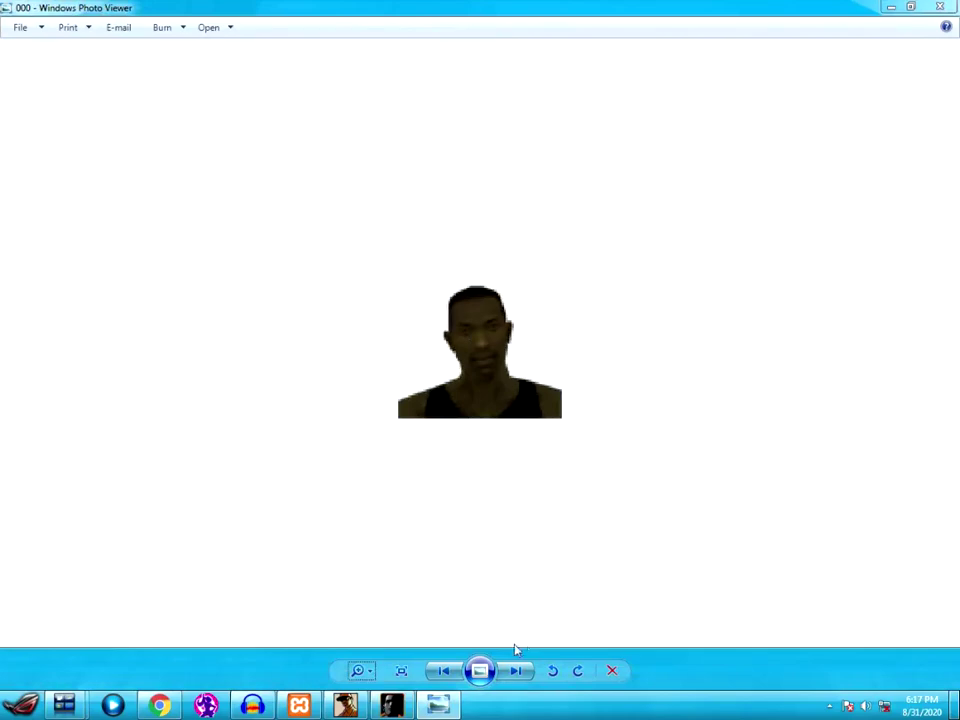
left_click(517, 671)
left_click(369, 667)
left_click_drag(369, 666, 367, 632)
left_click(940, 8)
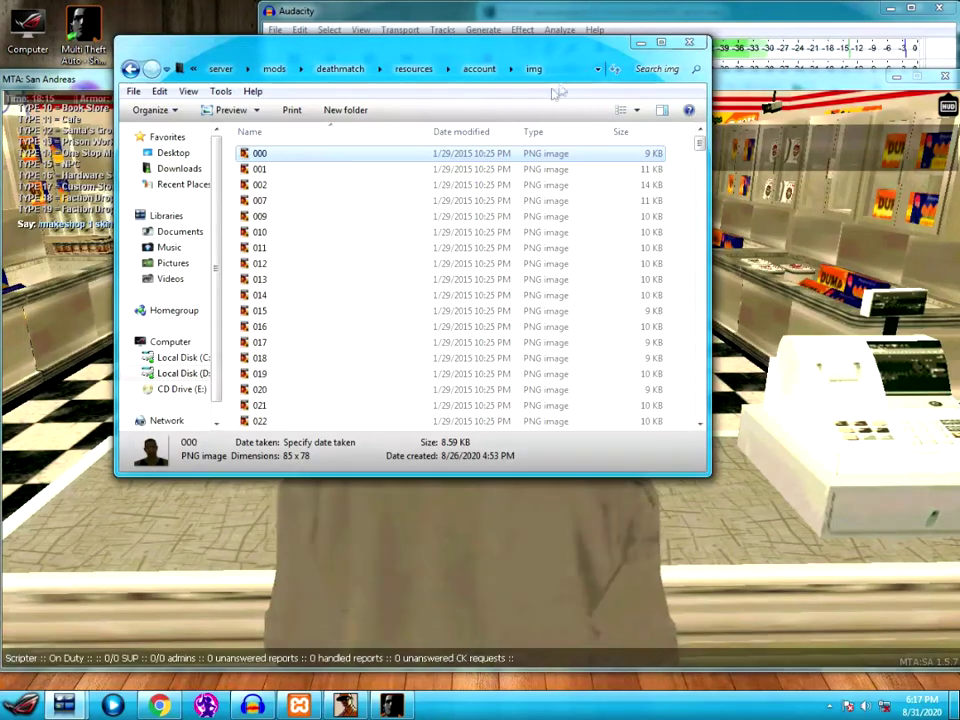
- Scroll to skin image 312, open and zoom in on it, then close the viewer
left_click(440, 330)
scroll(425, 365, "down", 20)
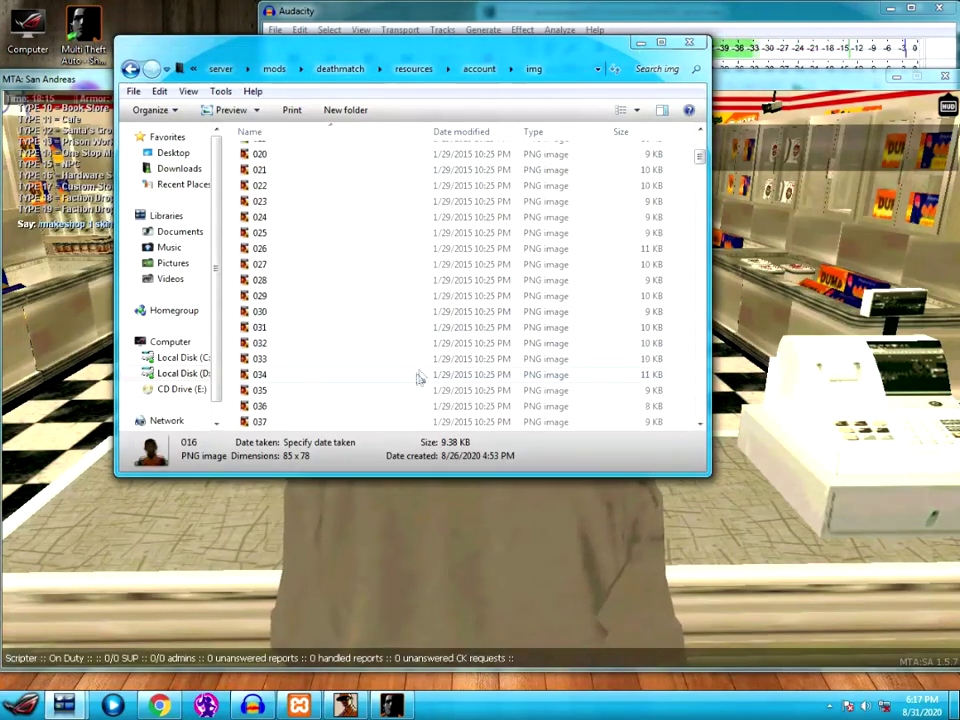
left_click_drag(701, 221, 703, 428)
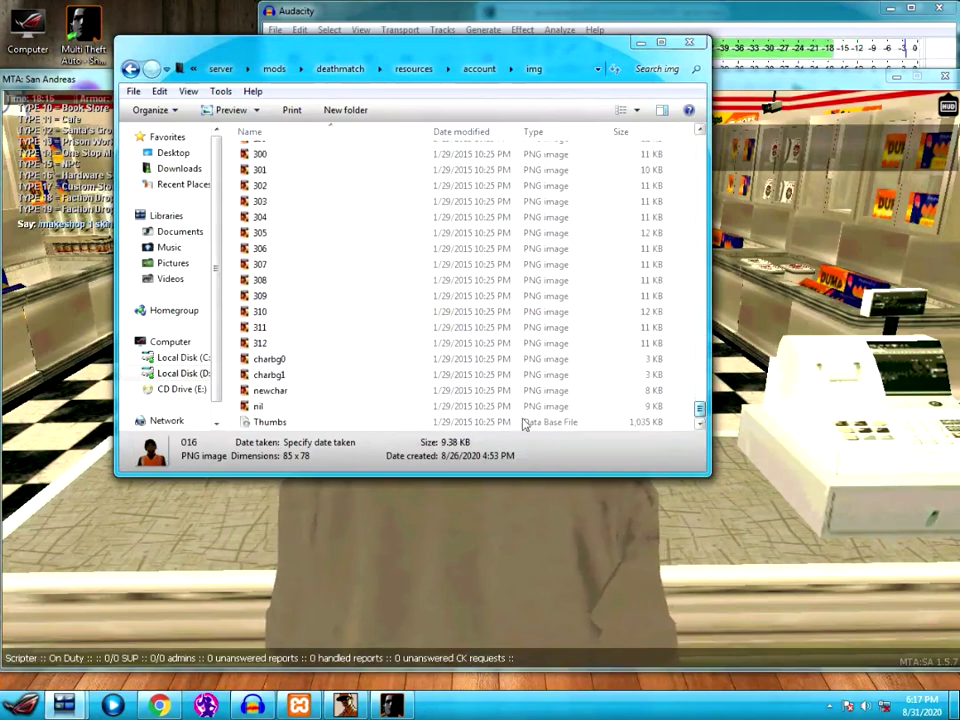
double_click(283, 346)
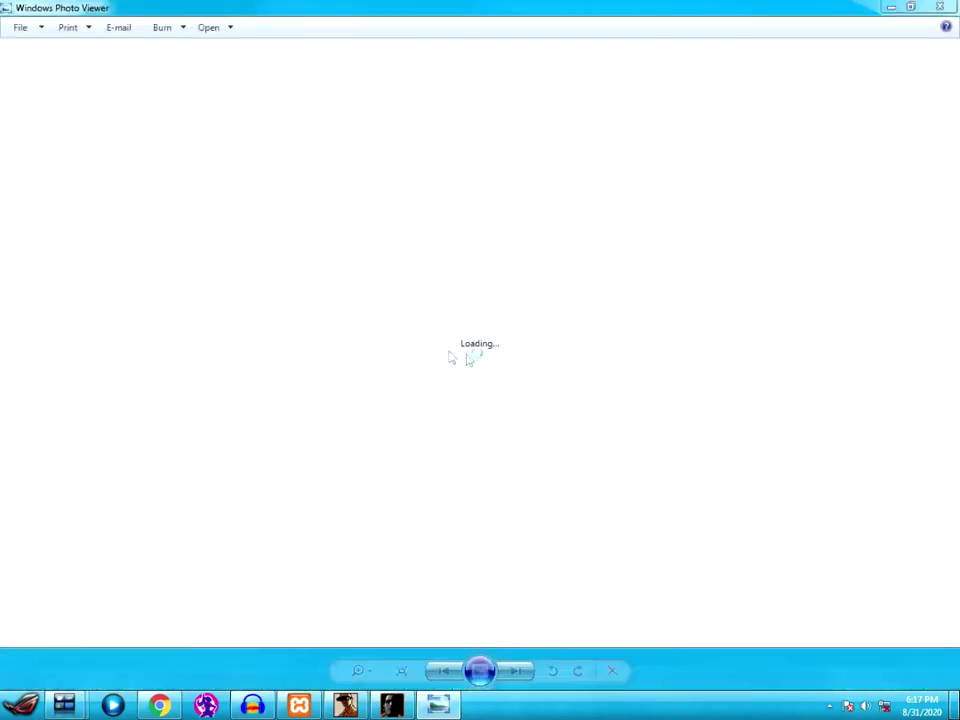
left_click(378, 670)
left_click_drag(370, 663, 366, 641)
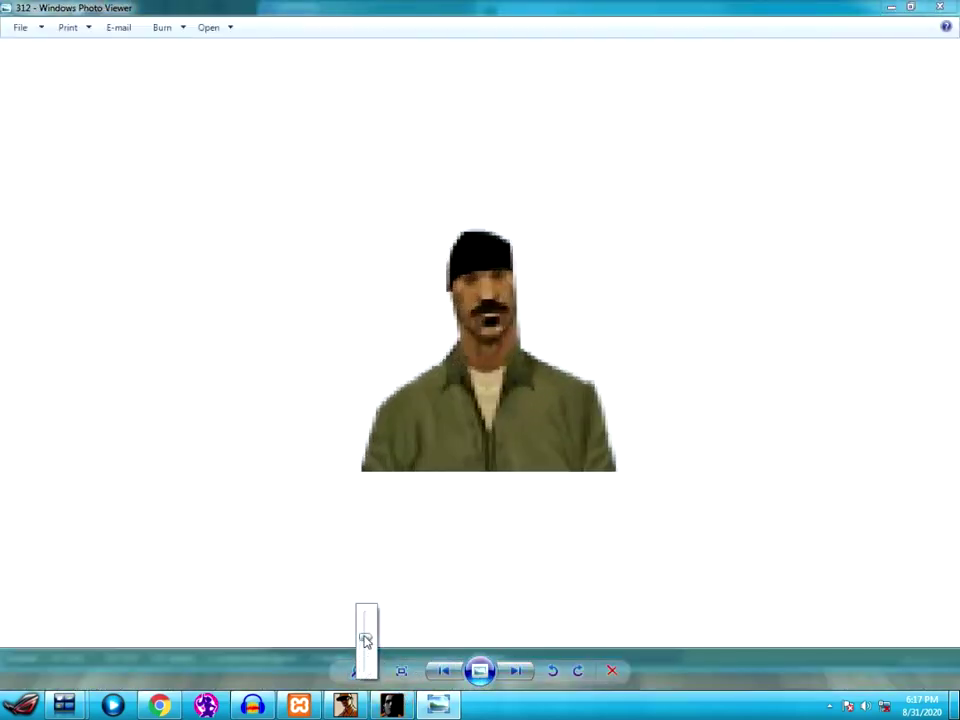
left_click(940, 7)
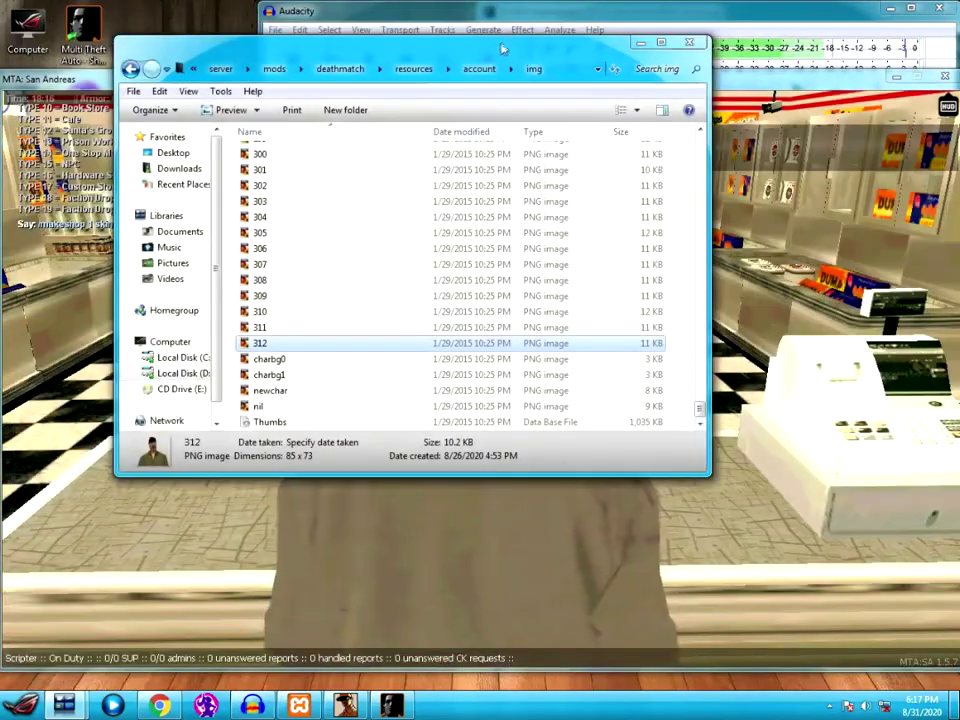
- Return to the game, walk around the counter to face the NPC, and start a chat command
key("alt+Tab")
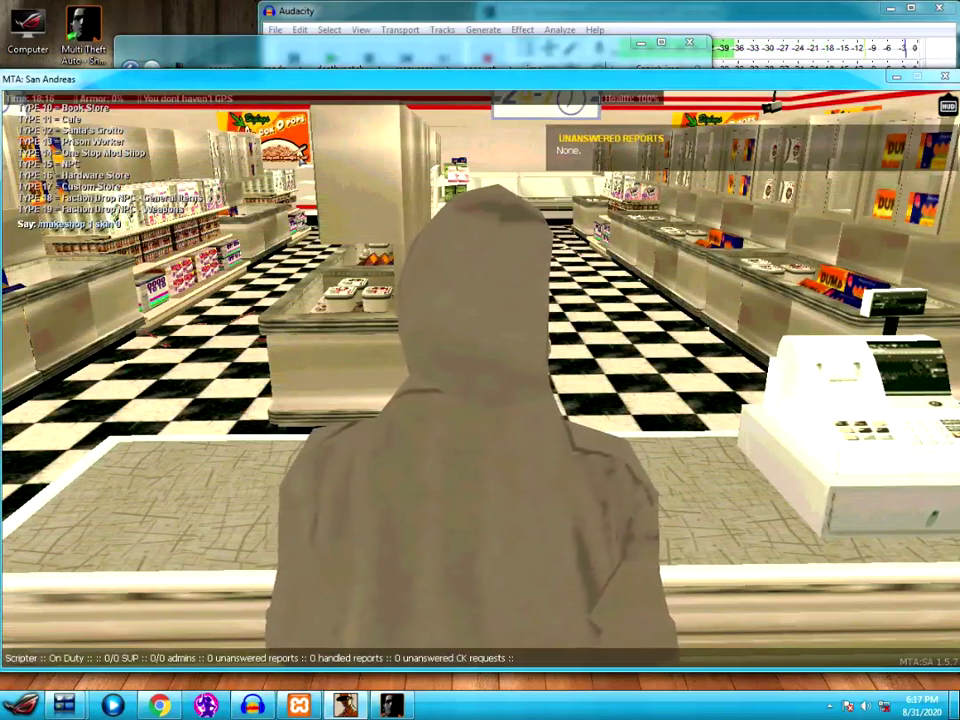
key("a")
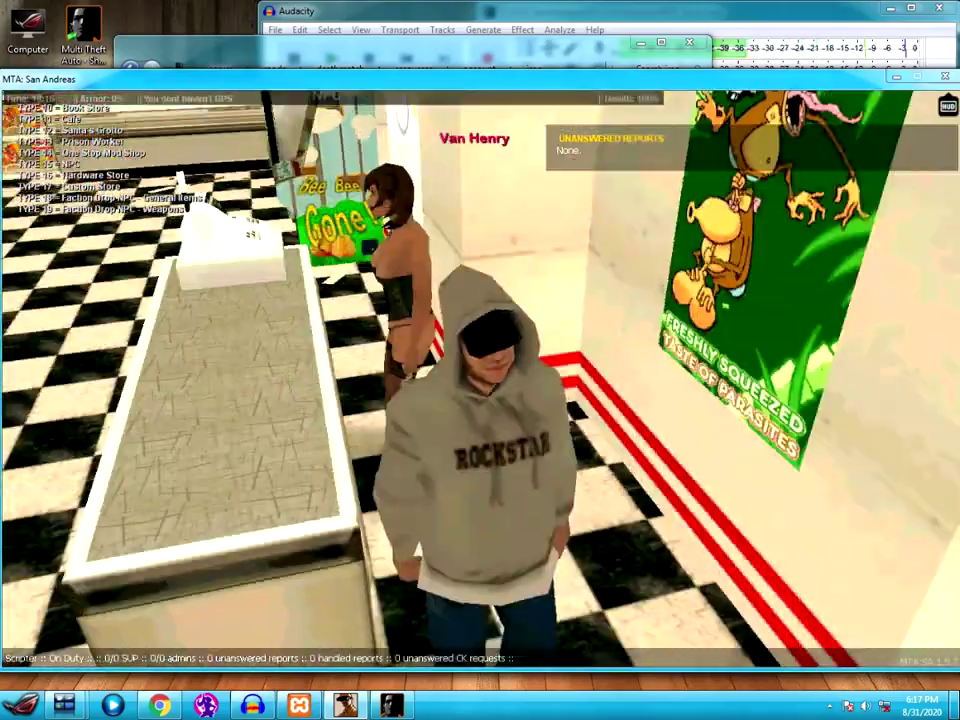
key("w")
key("w")
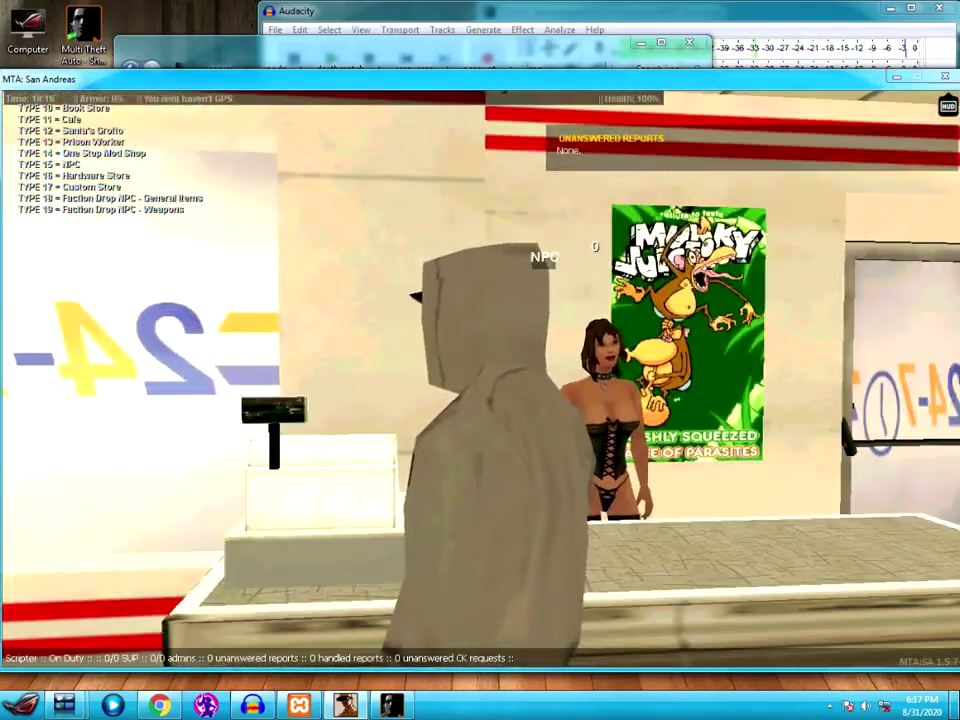
key("w")
key("w")
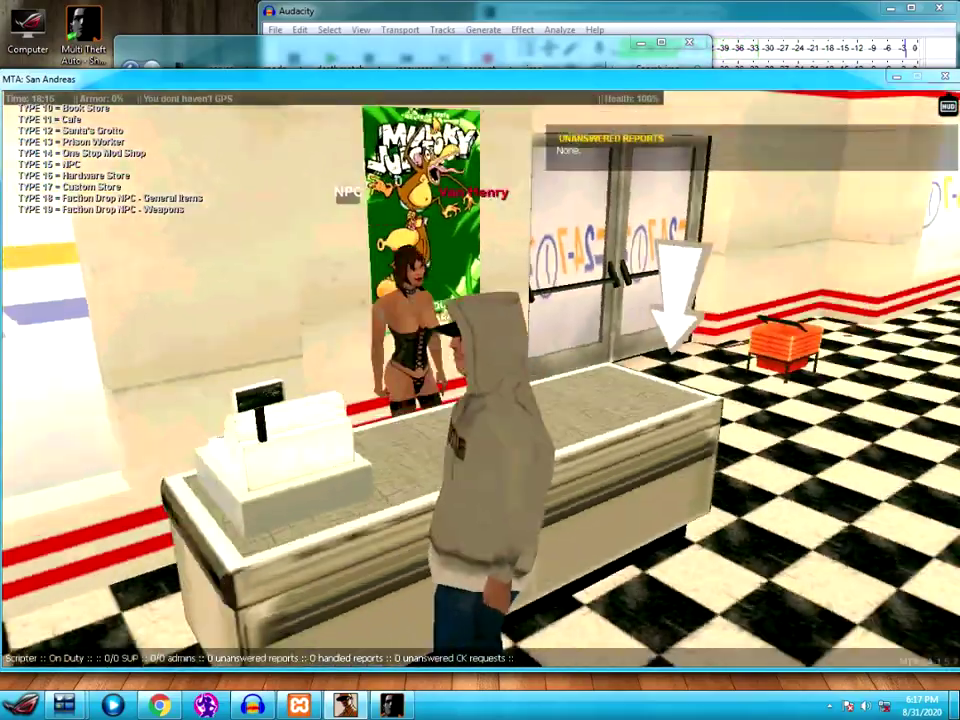
key("w")
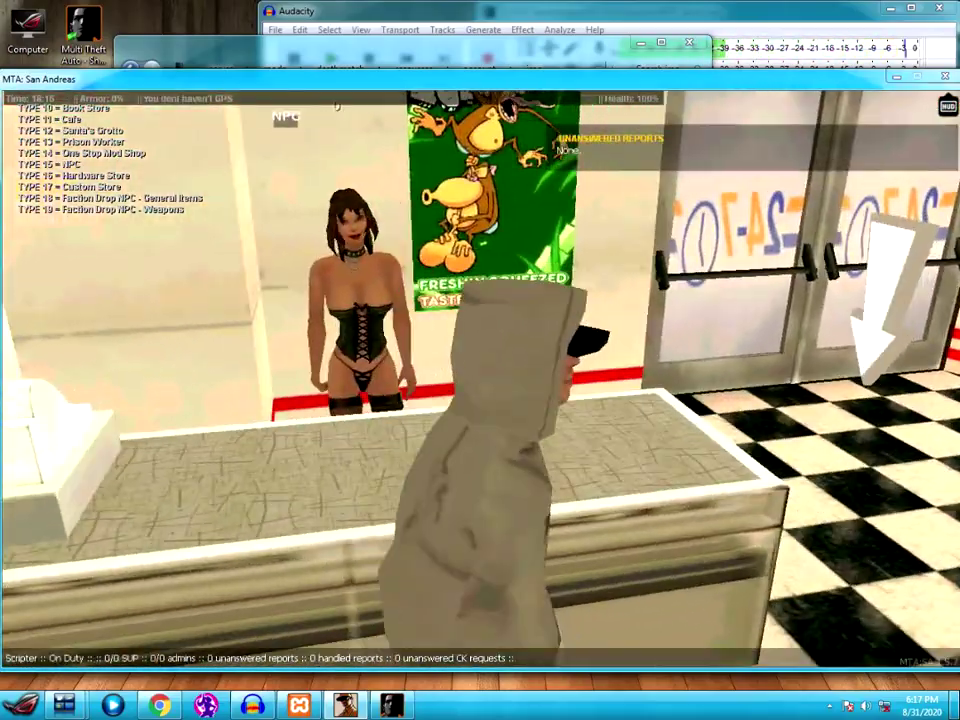
key("w")
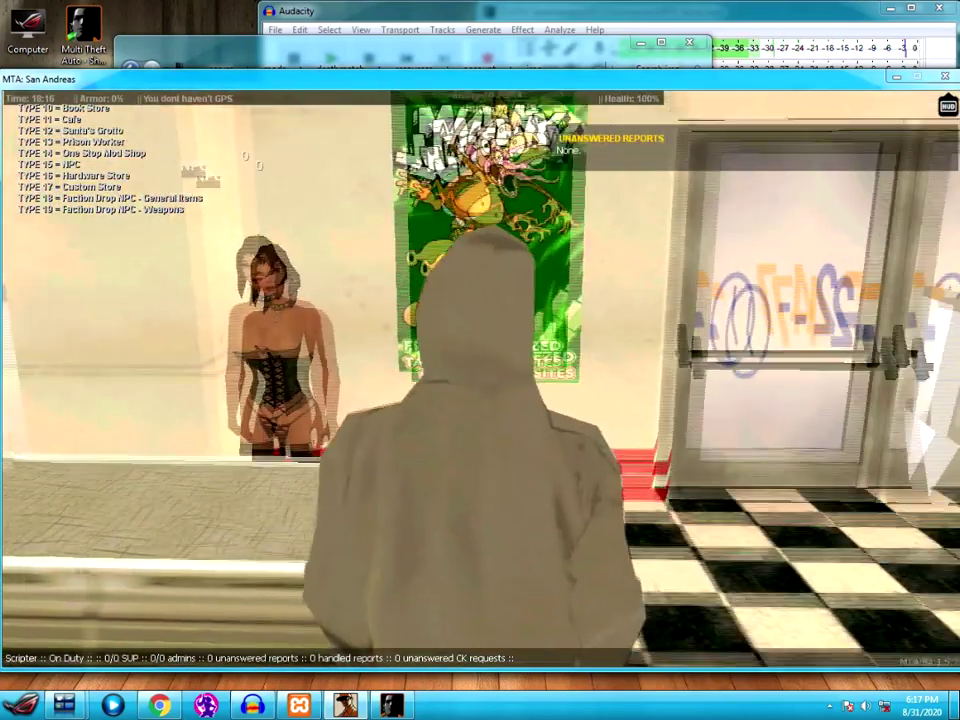
type("t/")
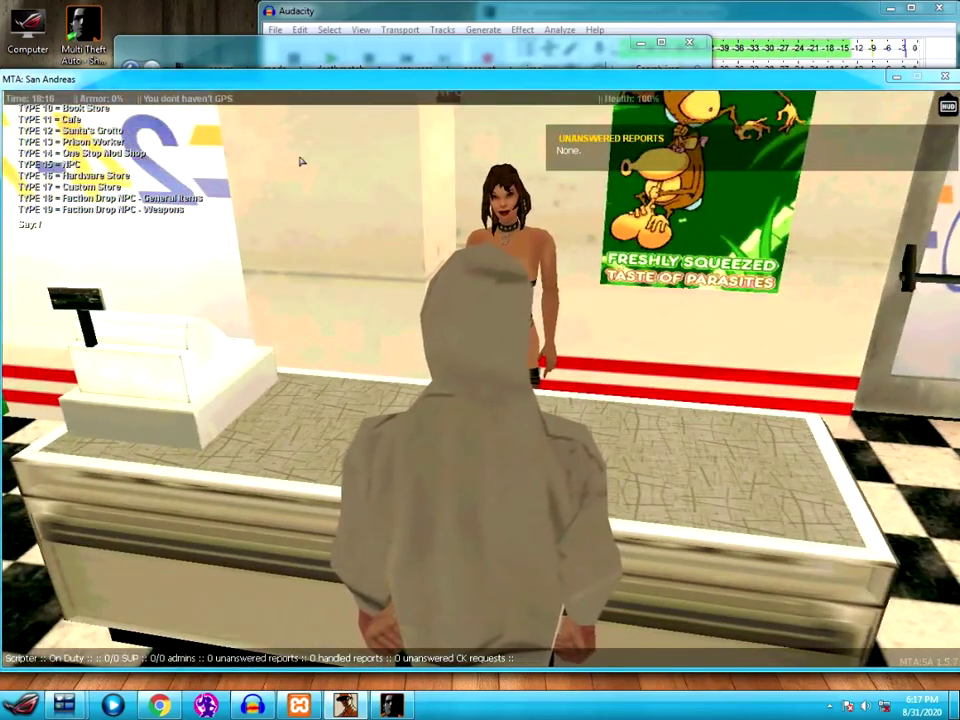
type("mea")
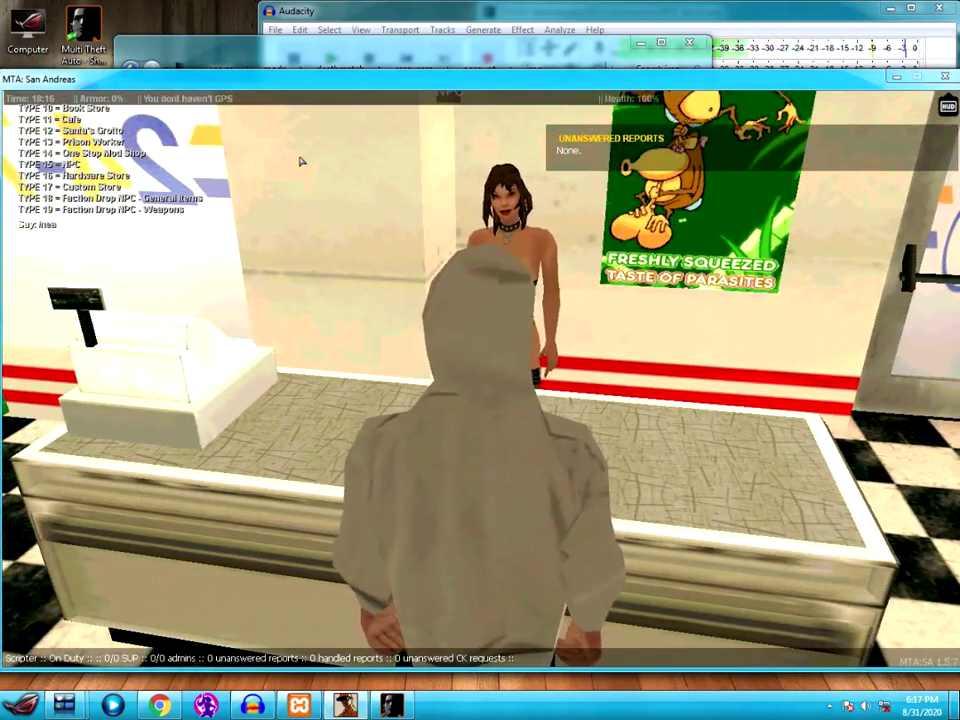
type("ry")
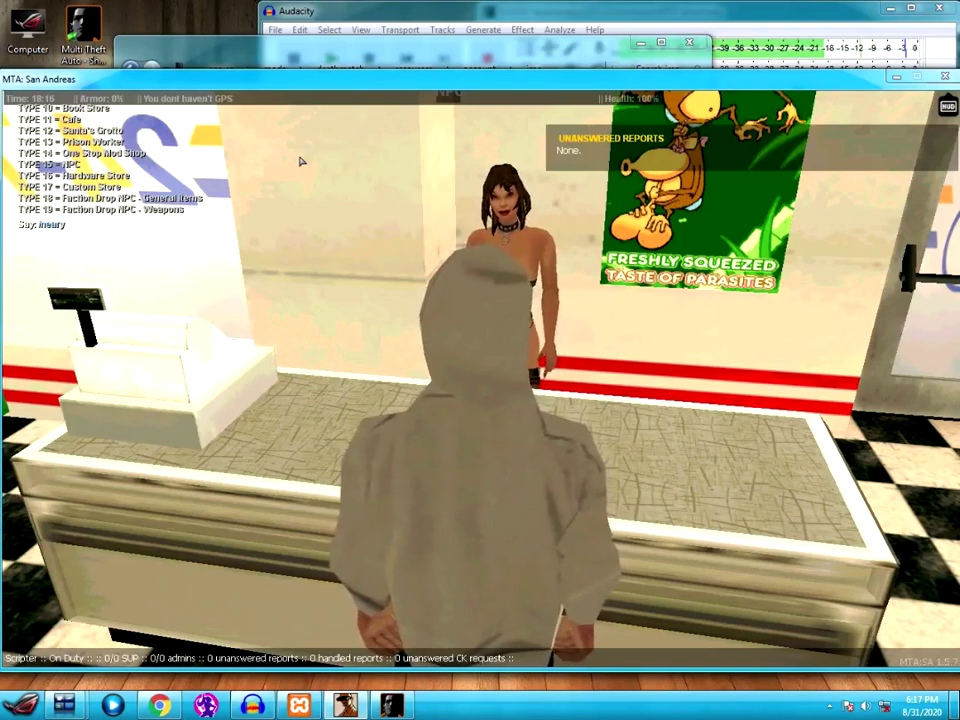
type("yshopt")
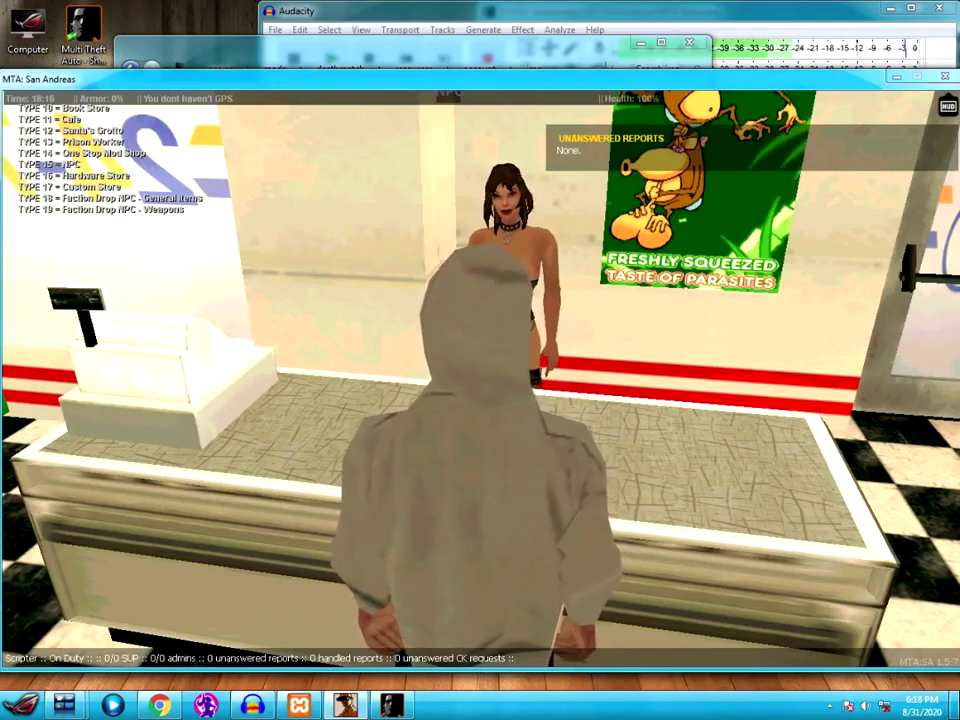
- Reopen the F1 help's Properties command list, reposition the window, and sort by Permission
key("F1")
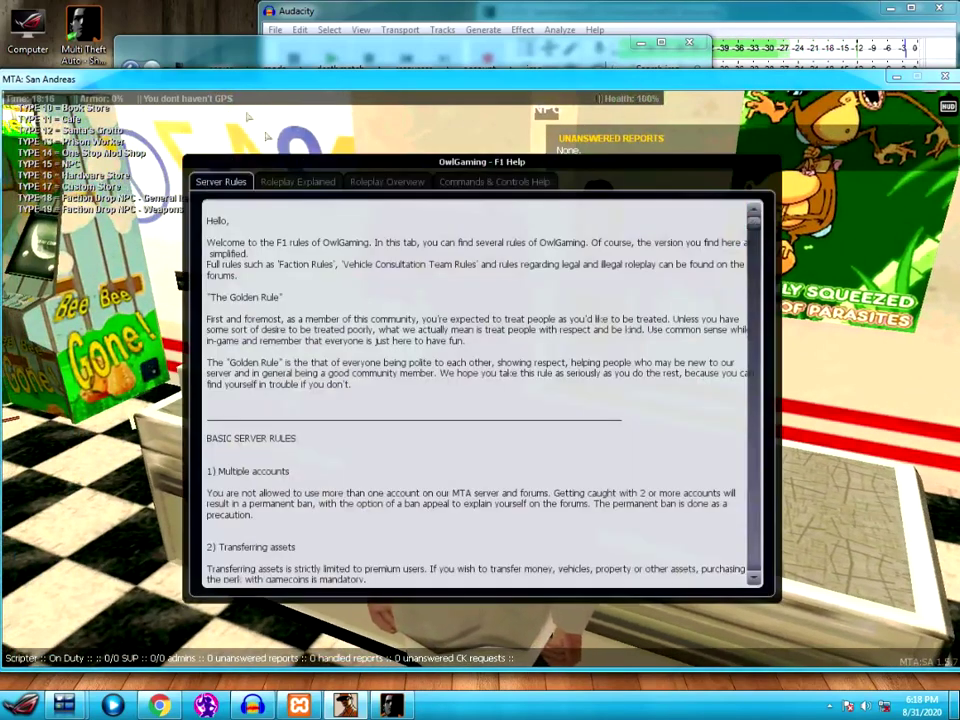
left_click(494, 181)
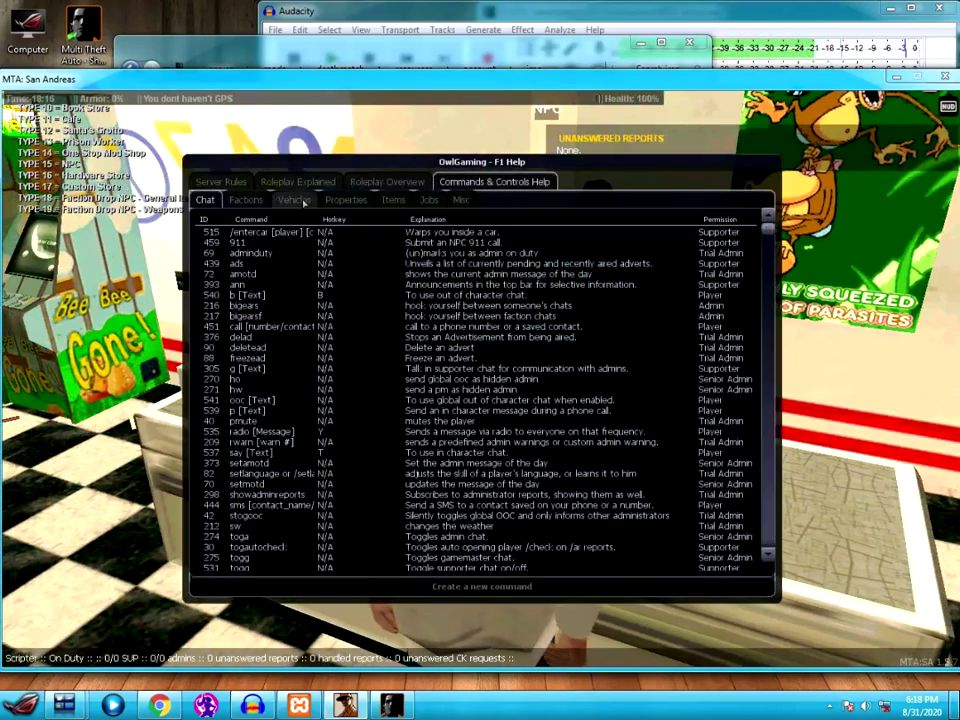
left_click(294, 199)
left_click(344, 200)
left_click_drag(363, 166, 563, 127)
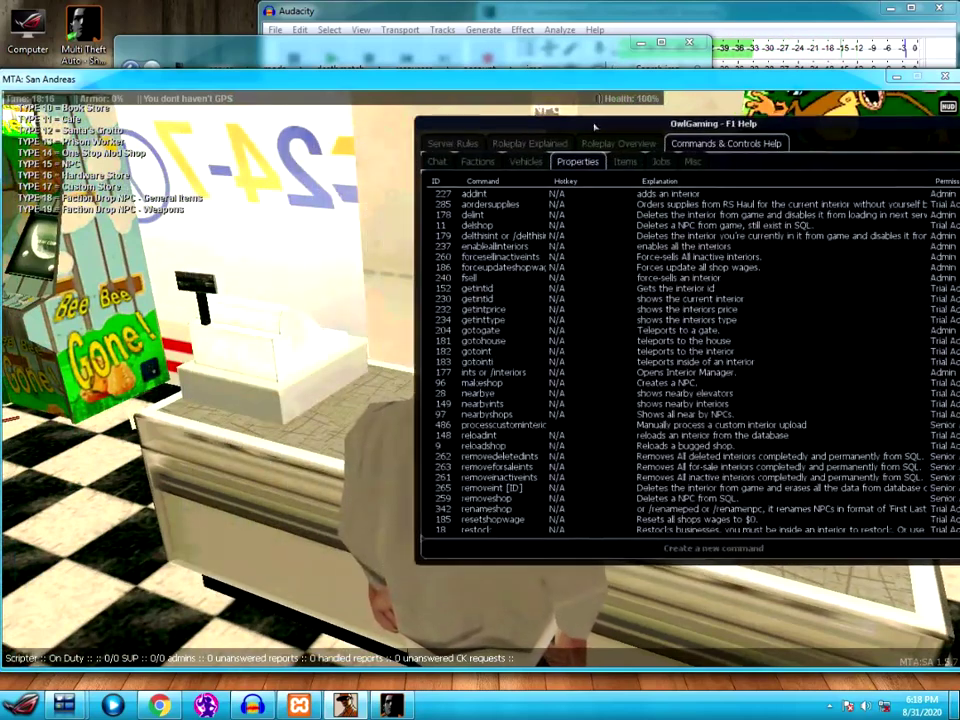
left_click_drag(762, 135, 701, 124)
left_click(845, 178)
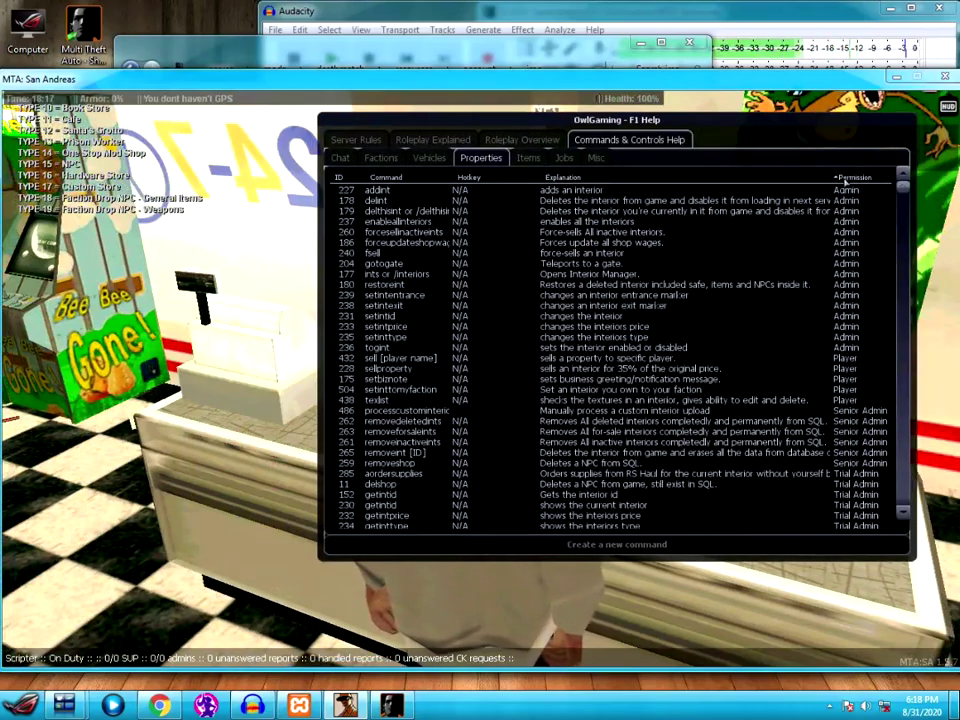